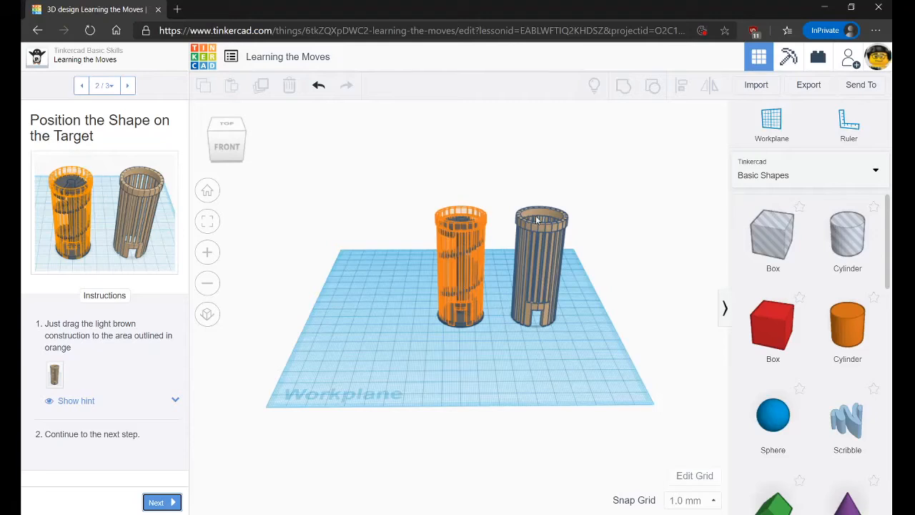
# - Show the lesson hint and move the light brown tower onto the area outlined in orange
pyautogui.click(175, 403)
pyautogui.moveTo(181, 222); pyautogui.dragTo(183, 302)
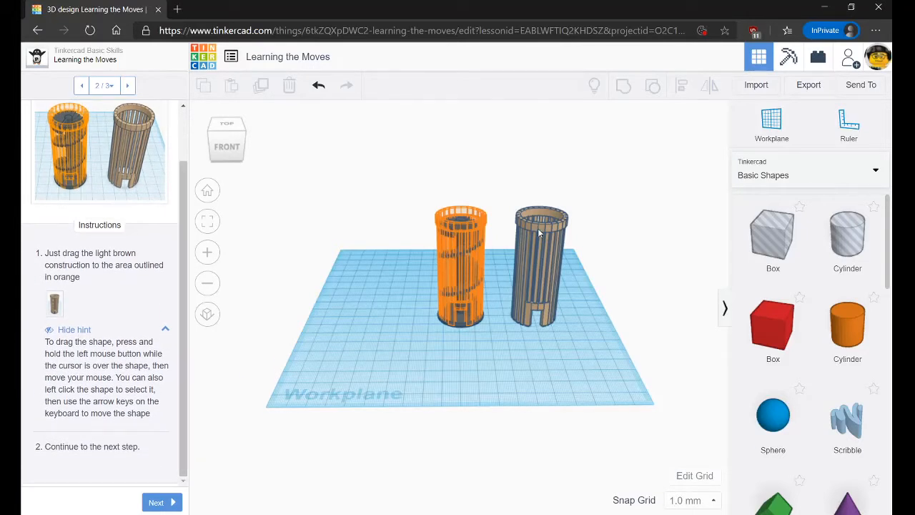
pyautogui.moveTo(538, 229); pyautogui.dragTo(454, 234)
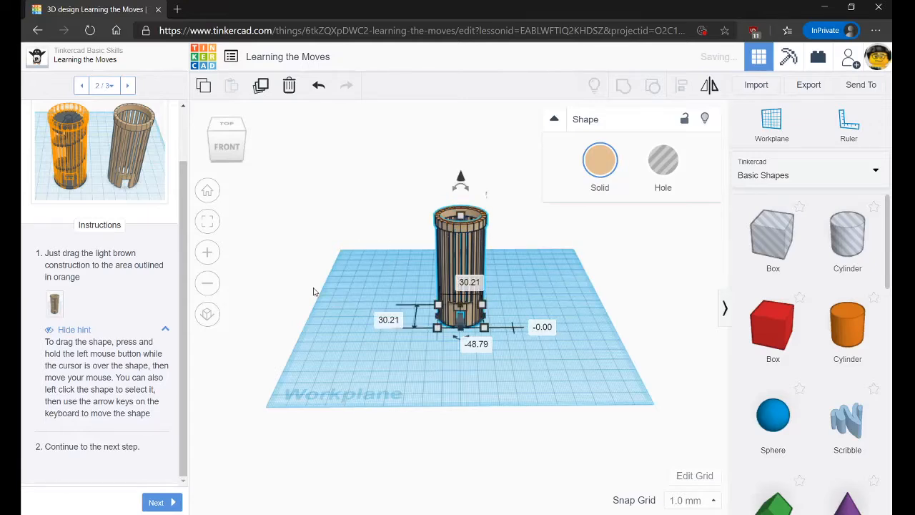
# - Finish the Learning the Moves lesson and continue to the Learn to Look Around step of Camera Controls
pyautogui.click(153, 505)
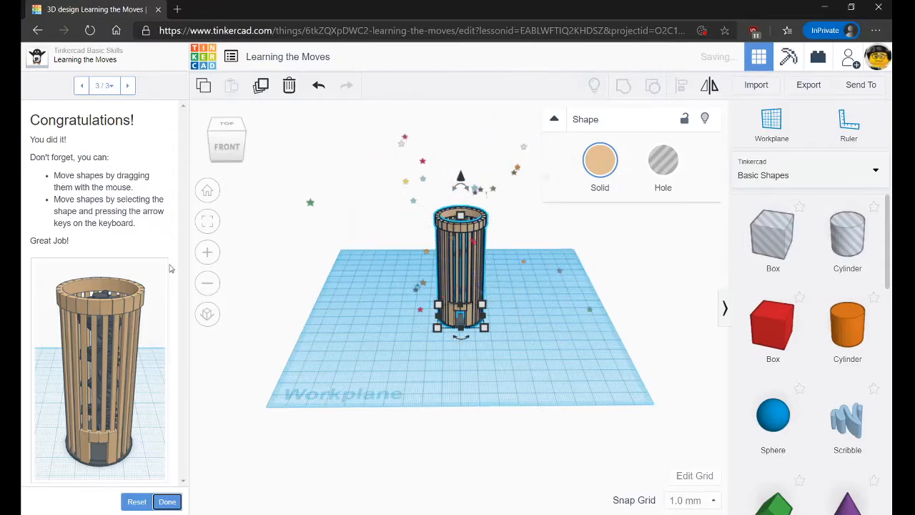
pyautogui.click(167, 503)
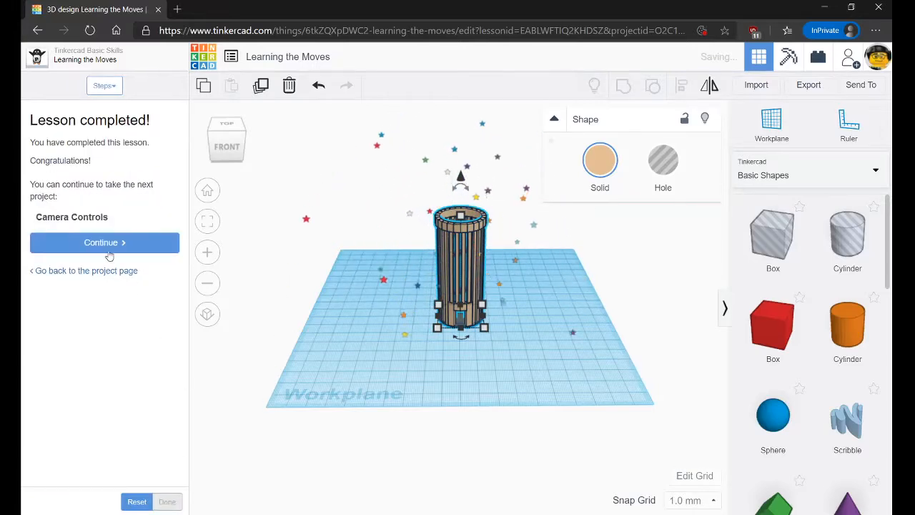
pyautogui.click(101, 244)
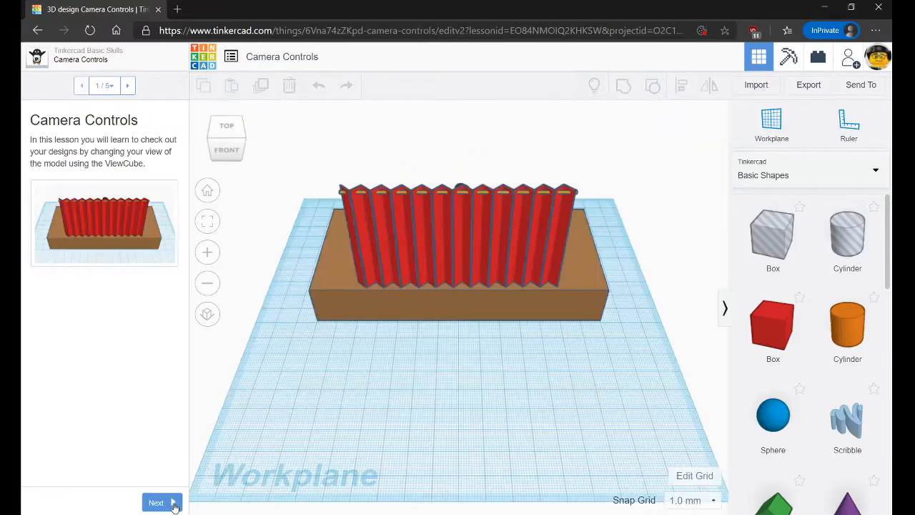
pyautogui.click(172, 503)
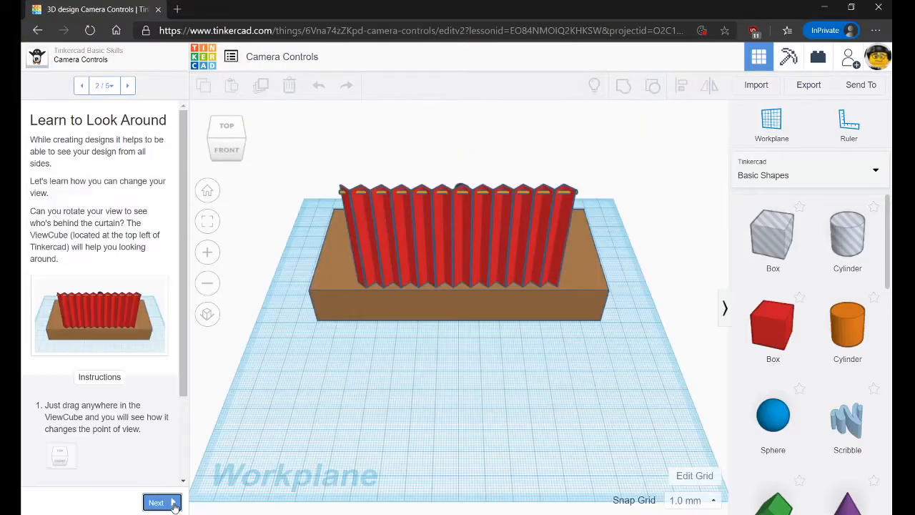
# - Rotate the stage with the ViewCube through top, side, front and corner views, and advance to the Learn to Zoom step
pyautogui.click(231, 134)
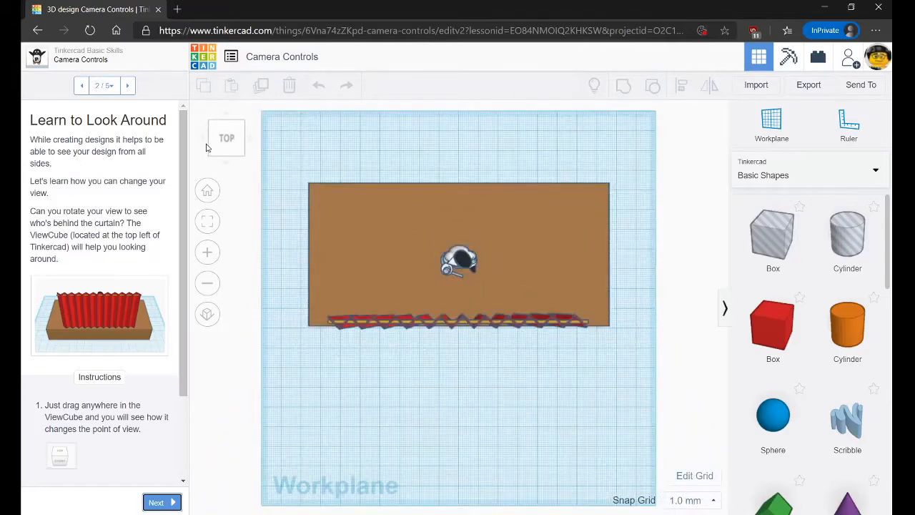
pyautogui.click(212, 144)
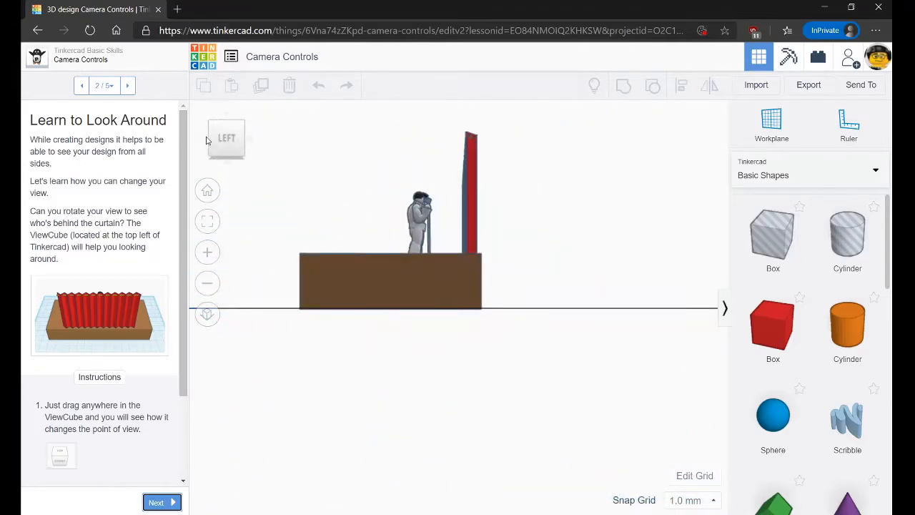
pyautogui.click(206, 140)
pyautogui.click(206, 140)
pyautogui.click(205, 141)
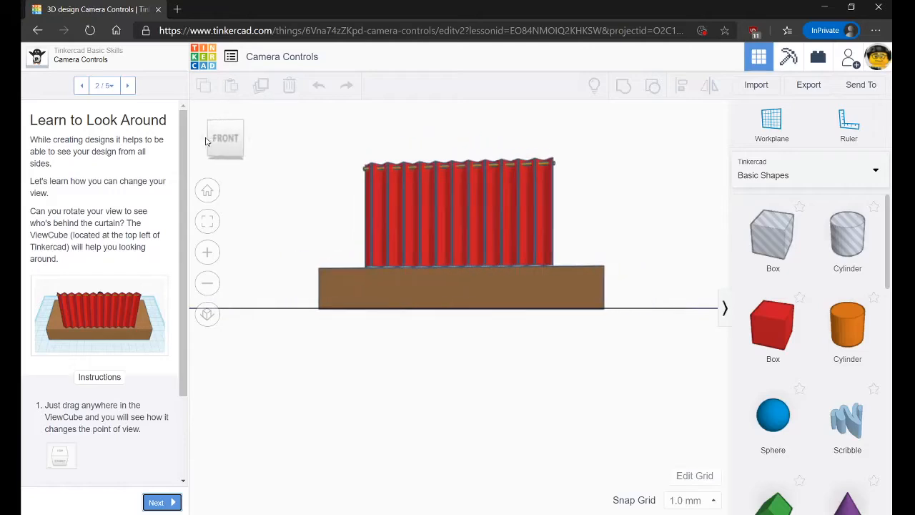
pyautogui.click(205, 140)
pyautogui.click(243, 126)
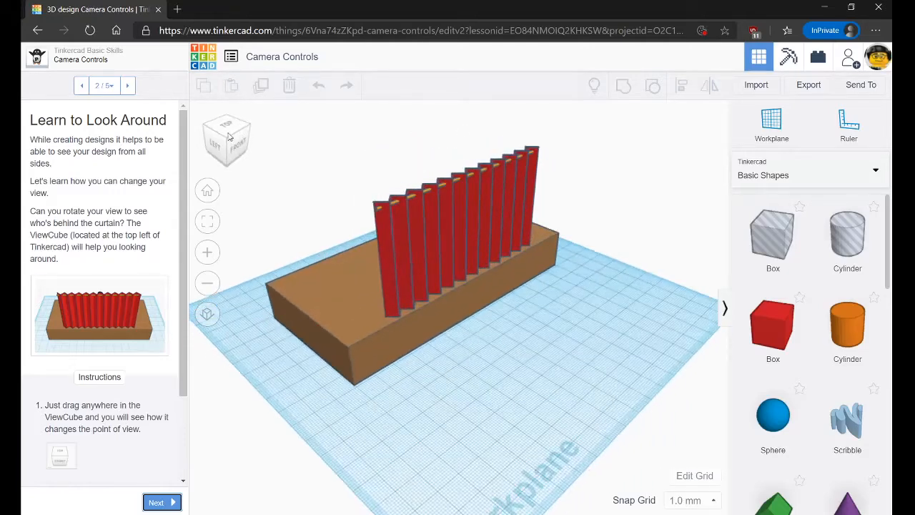
pyautogui.click(229, 135)
pyautogui.click(210, 155)
pyautogui.scroll(-2, 115, 322)
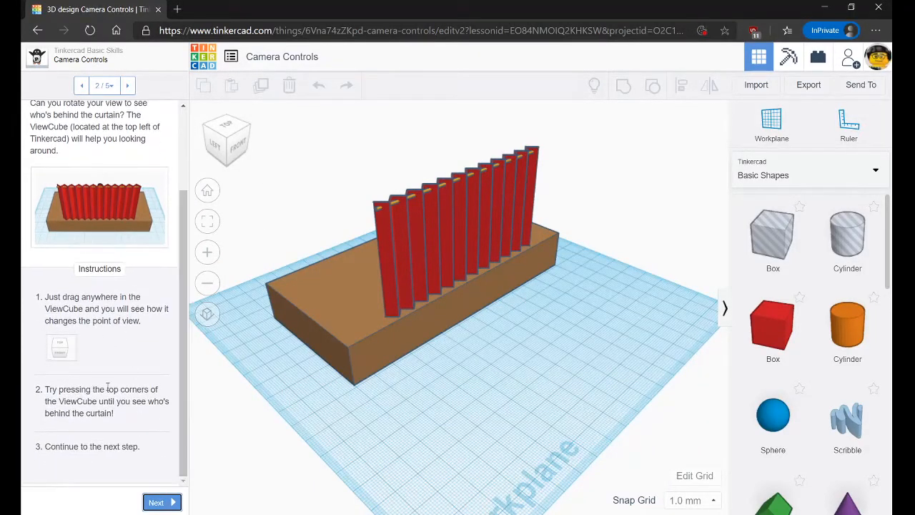
pyautogui.click(162, 502)
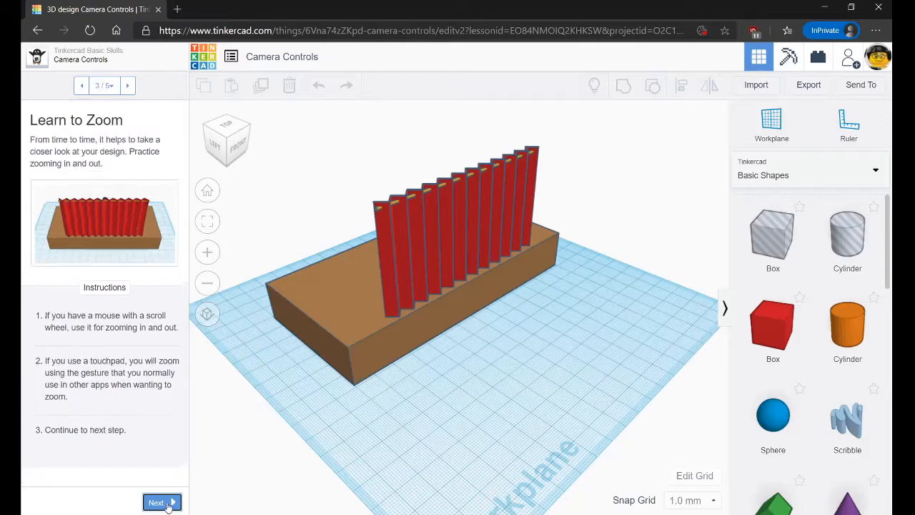
# - Practise zooming, panning and orbiting around the stage to examine the curtain and the figure behind it
pyautogui.scroll(3, 400, 183)
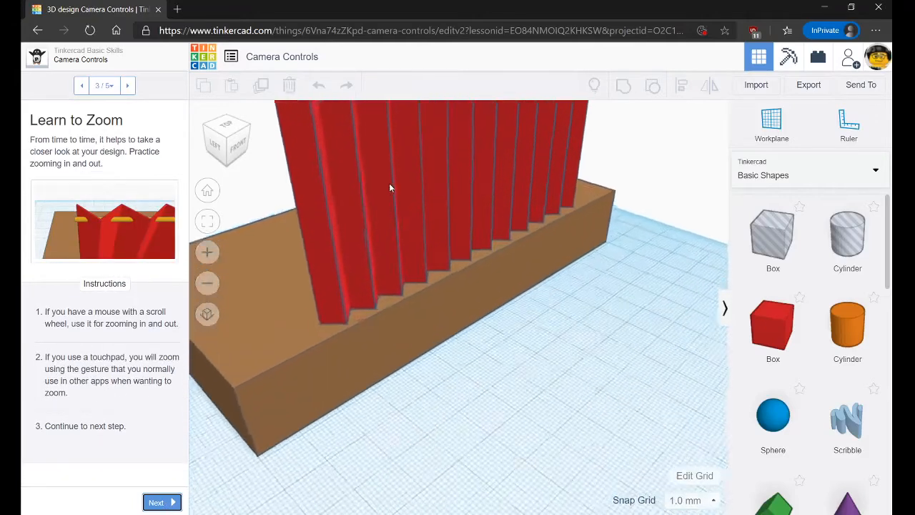
pyautogui.scroll(-3, 390, 183)
pyautogui.scroll(3, 386, 186)
pyautogui.scroll(-3, 385, 188)
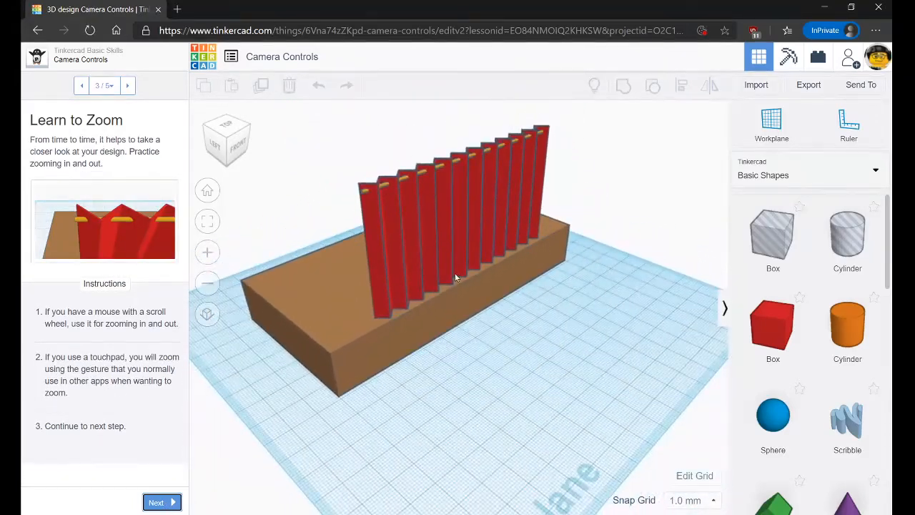
pyautogui.moveTo(511, 324); pyautogui.dragTo(500, 253, button='middle')
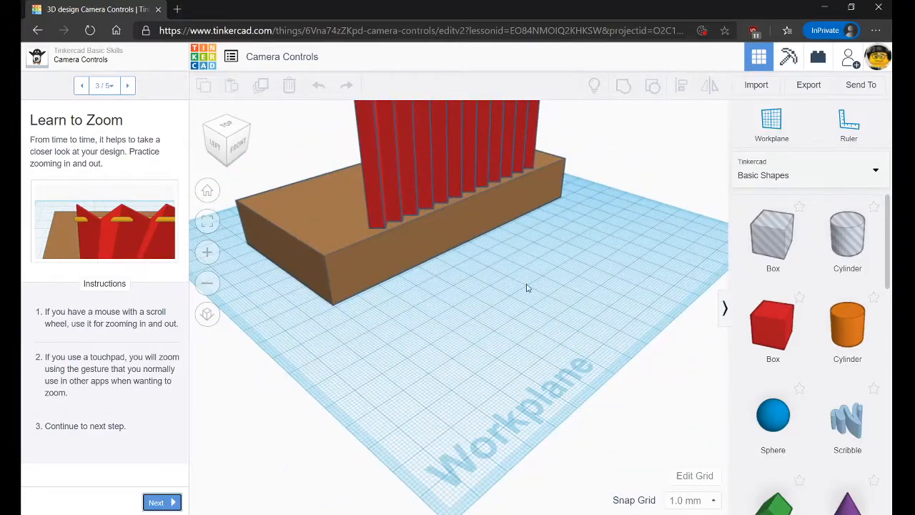
pyautogui.moveTo(526, 288); pyautogui.dragTo(466, 260, button='right')
pyautogui.scroll(-5, 465, 259)
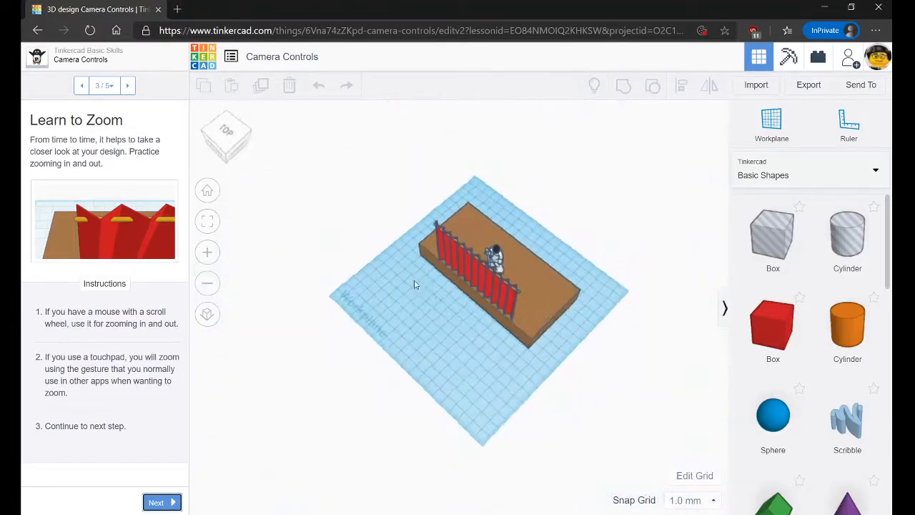
pyautogui.moveTo(414, 285); pyautogui.dragTo(491, 288, button='right')
pyautogui.moveTo(490, 288); pyautogui.dragTo(516, 265, button='middle')
pyautogui.scroll(3, 440, 248)
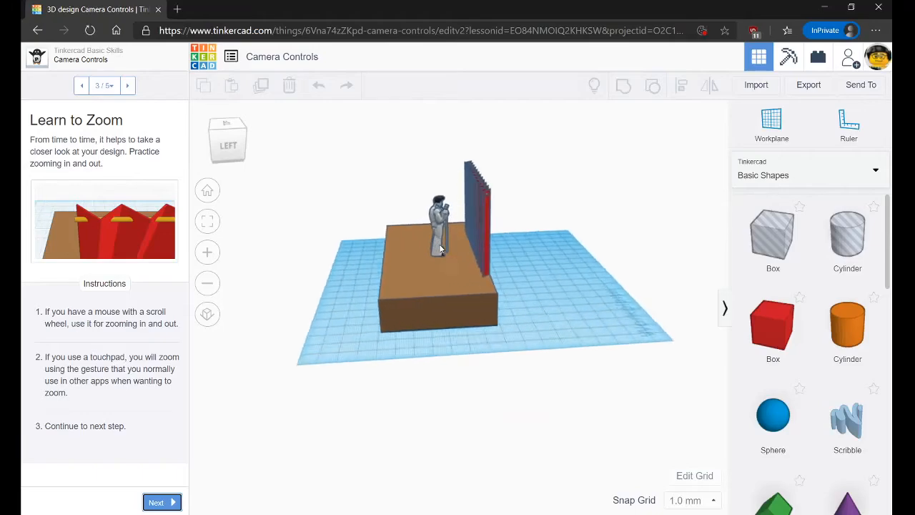
pyautogui.scroll(3, 441, 249)
pyautogui.moveTo(436, 220); pyautogui.dragTo(393, 229, button='right')
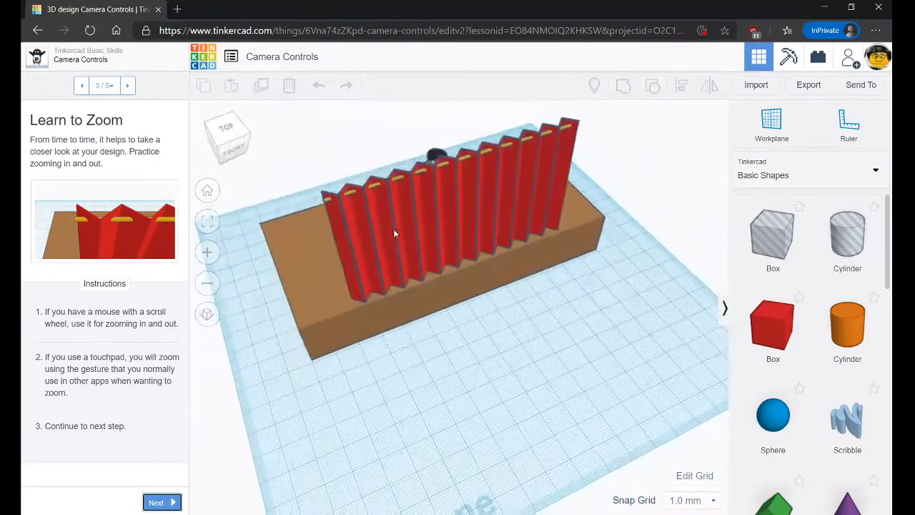
pyautogui.moveTo(318, 179); pyautogui.dragTo(542, 317)
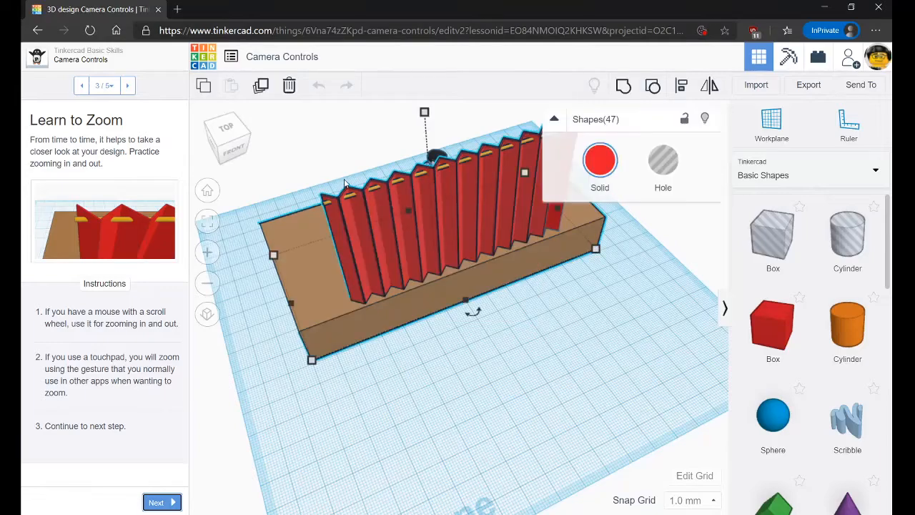
pyautogui.click(478, 377)
pyautogui.moveTo(407, 282); pyautogui.dragTo(479, 369)
pyautogui.click(528, 335)
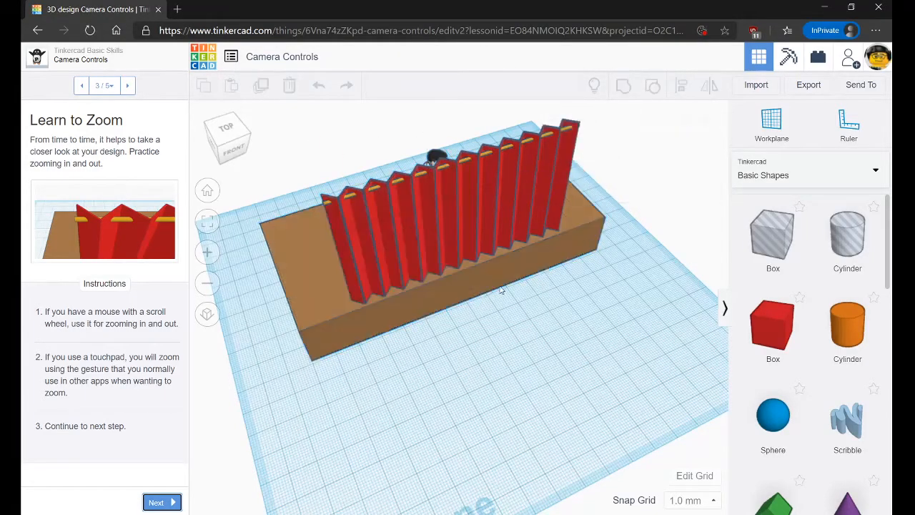
# - Orbit and zoom out to show the figure behind the curtain, and advance to the Let's Look Around Faster step
pyautogui.moveTo(502, 290); pyautogui.dragTo(538, 312, button='right')
pyautogui.scroll(-5, 435, 280)
pyautogui.moveTo(478, 299); pyautogui.dragTo(491, 292, button='middle')
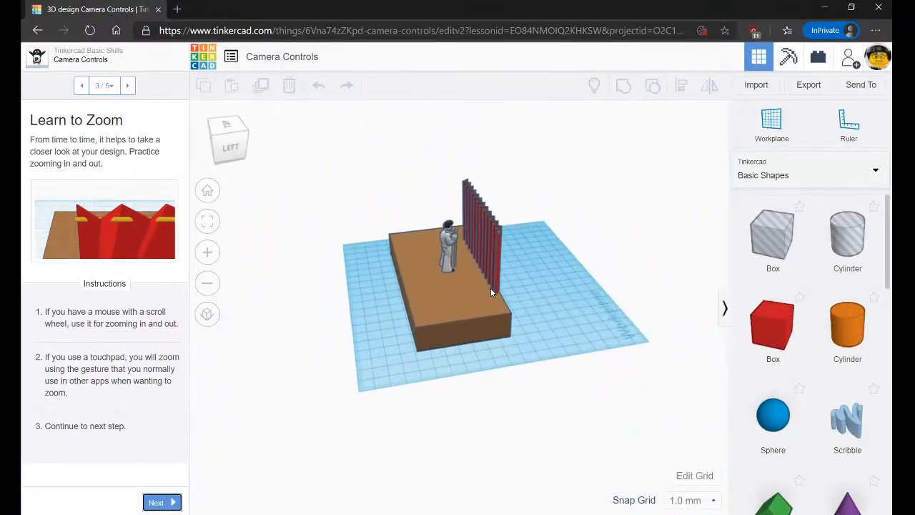
pyautogui.click(161, 503)
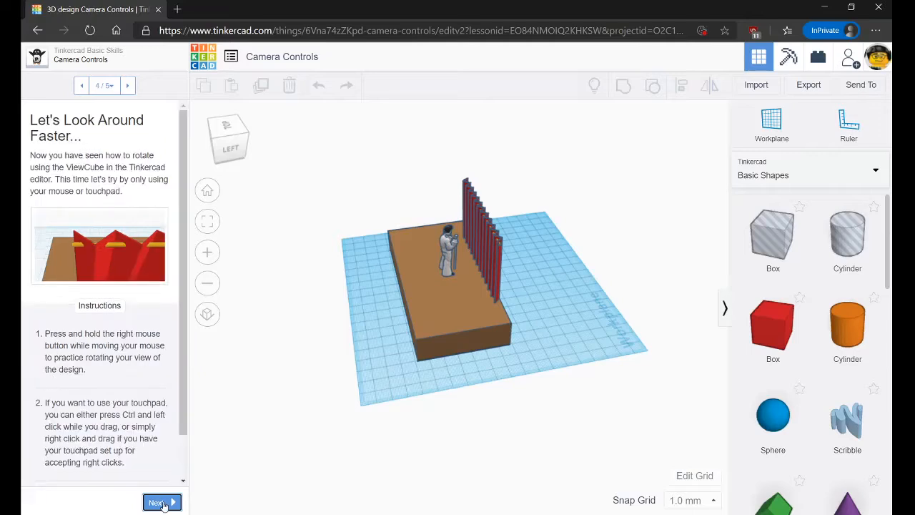
# - Rotate the stage freely, switch to the top-left-front corner view, and advance to the lesson's final page
pyautogui.moveTo(353, 299); pyautogui.dragTo(258, 214, button='right')
pyautogui.click(222, 139)
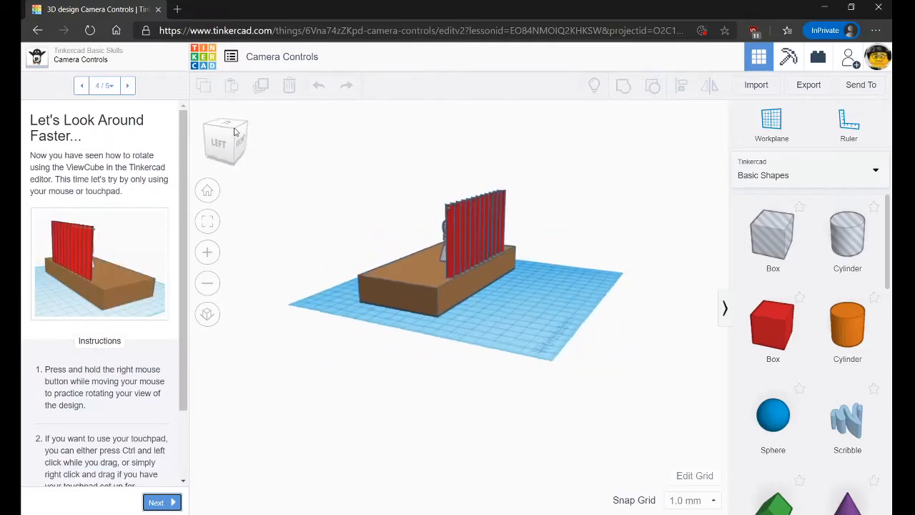
pyautogui.scroll(-2, 142, 462)
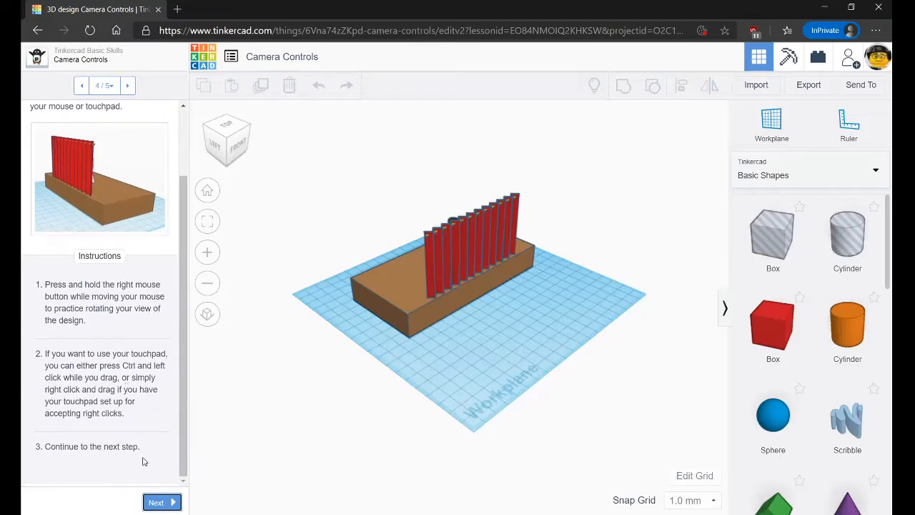
pyautogui.click(158, 504)
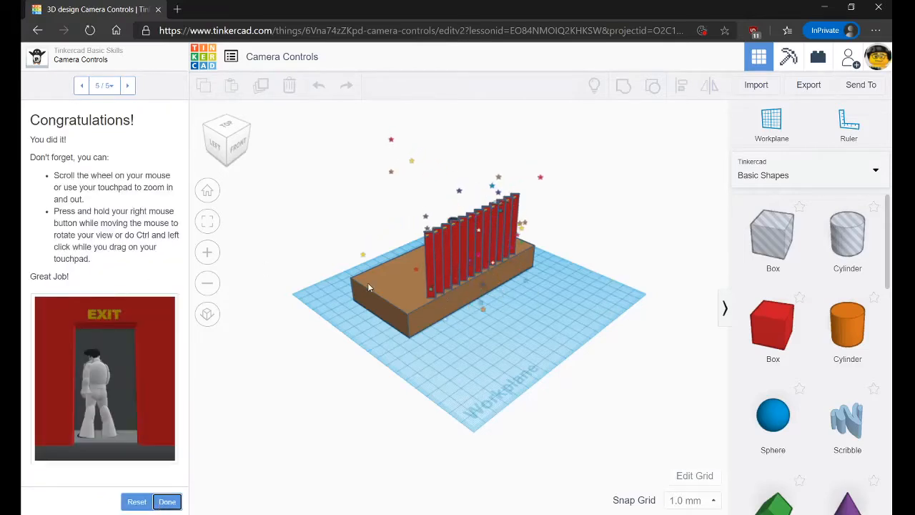
# - Shift the brown stage base by about 4.90 and 19.90 mm, and again by about -1.00 and -5.00 mm
pyautogui.moveTo(411, 309); pyautogui.dragTo(434, 317)
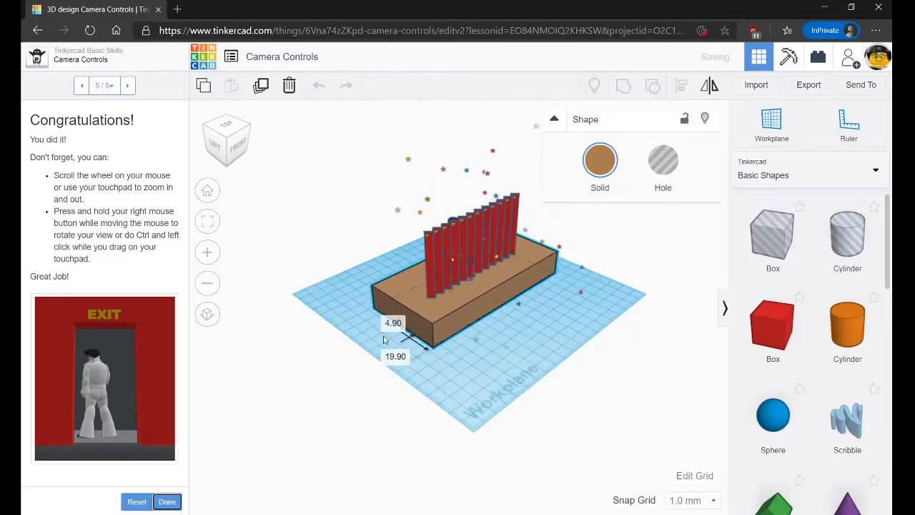
pyautogui.moveTo(434, 317); pyautogui.dragTo(477, 343, button='right')
pyautogui.moveTo(477, 343); pyautogui.dragTo(490, 330)
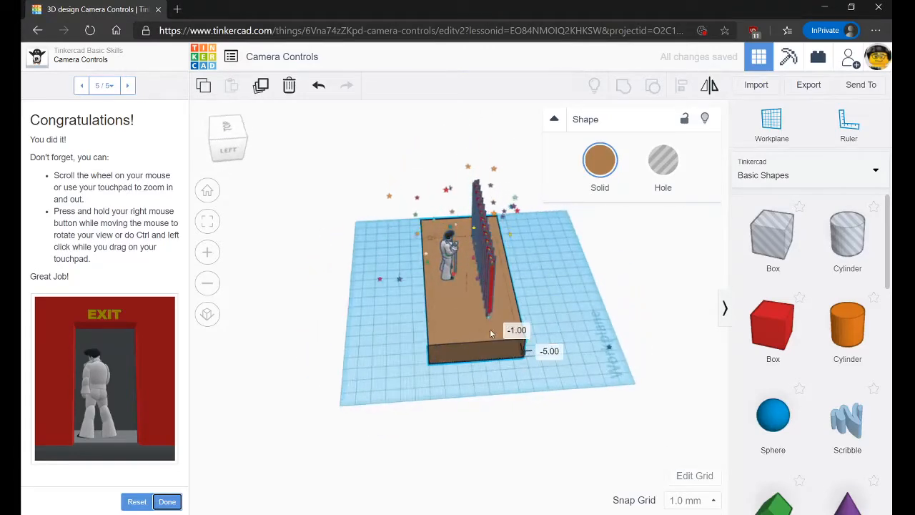
pyautogui.moveTo(490, 329); pyautogui.dragTo(415, 270, button='right')
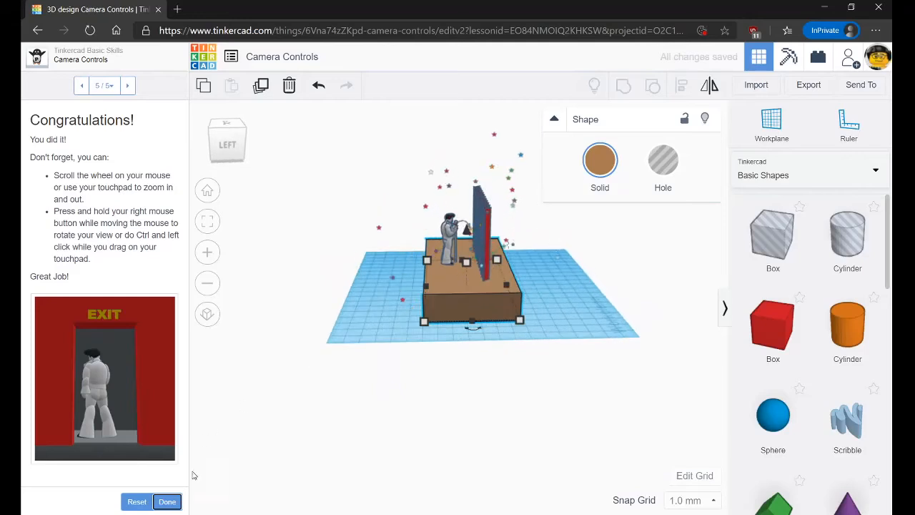
# - Complete the Camera Controls lesson and continue to the second step of the Creating Holes lesson
pyautogui.click(168, 502)
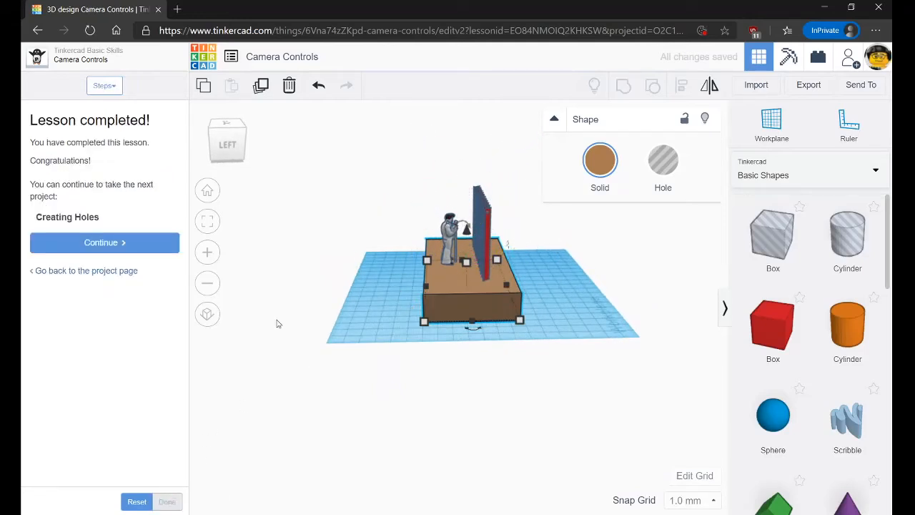
pyautogui.click(99, 242)
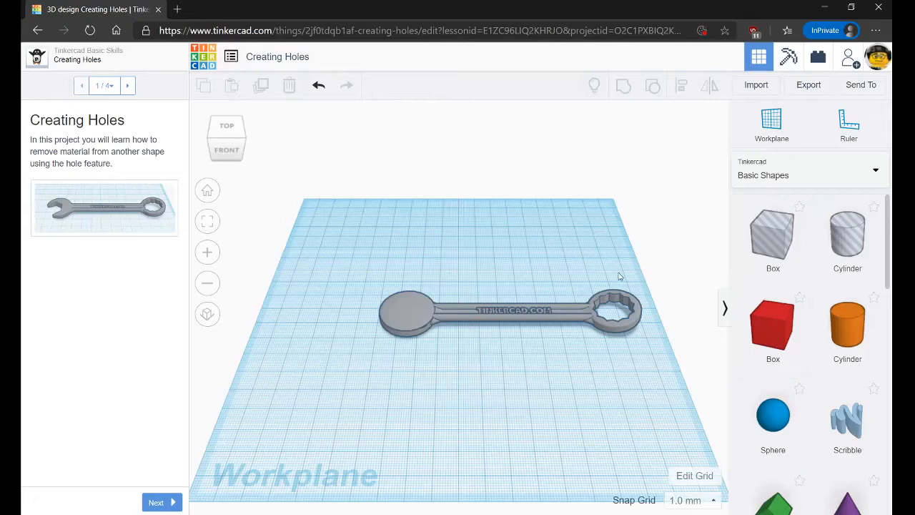
pyautogui.click(162, 503)
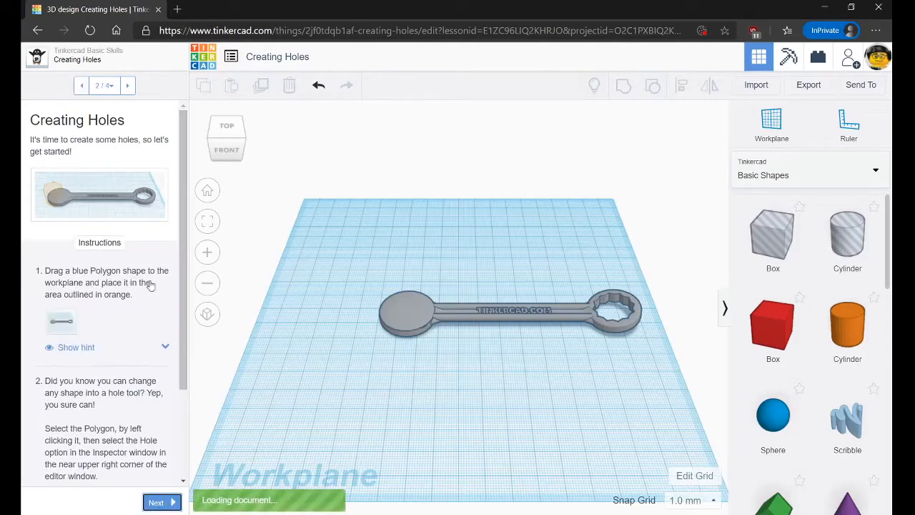
# - Place a blue Polygon in the orange outline over the wrench's solid round end and collapse its shape settings
pyautogui.scroll(-5, 817, 308)
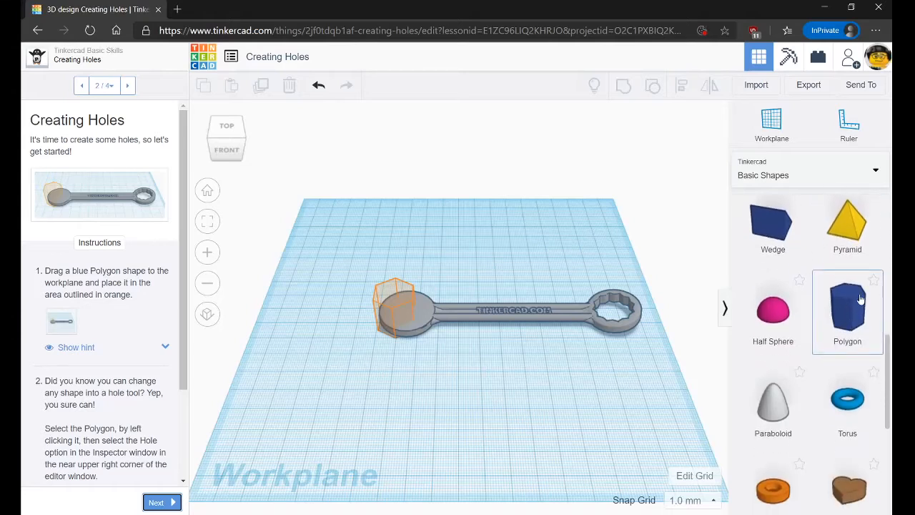
pyautogui.moveTo(850, 312); pyautogui.dragTo(401, 330)
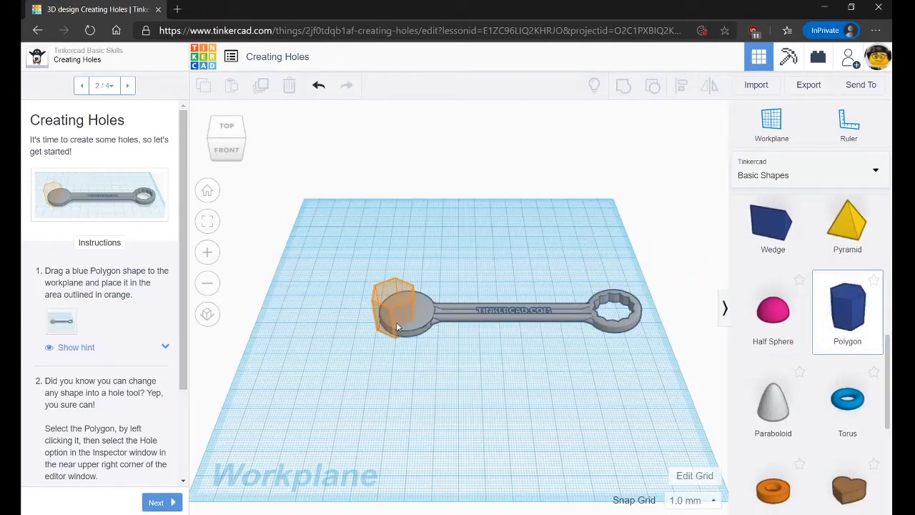
pyautogui.moveTo(398, 327); pyautogui.dragTo(399, 327)
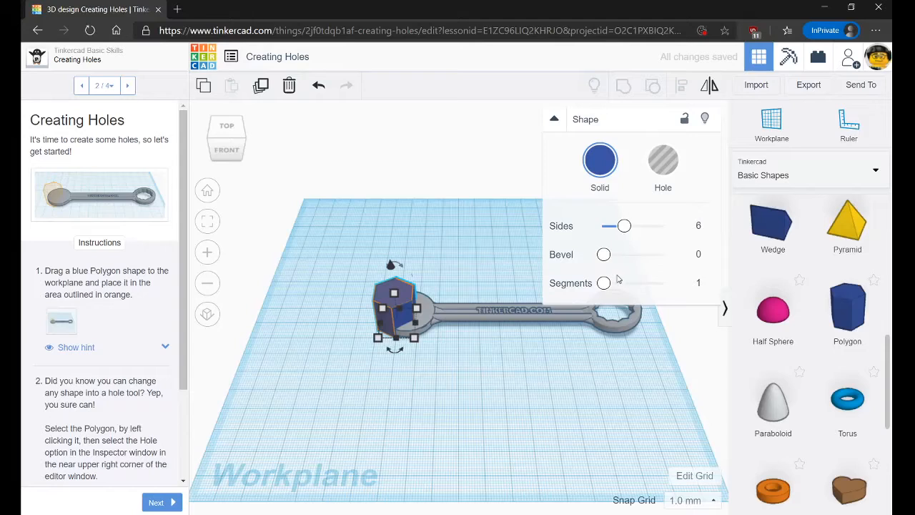
pyautogui.click(554, 120)
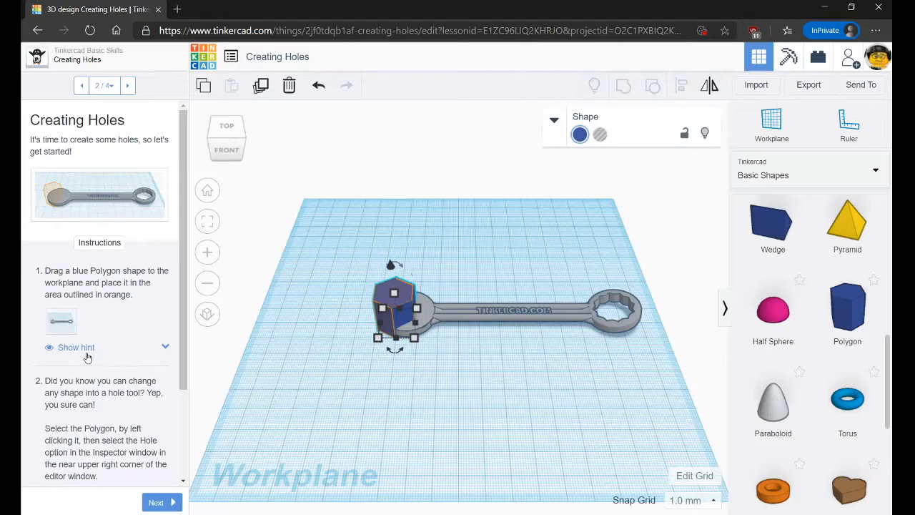
# - Turn the Polygon over the wrench's solid round end into a hole and continue to the Group the Shapes step
pyautogui.scroll(-1, 86, 293)
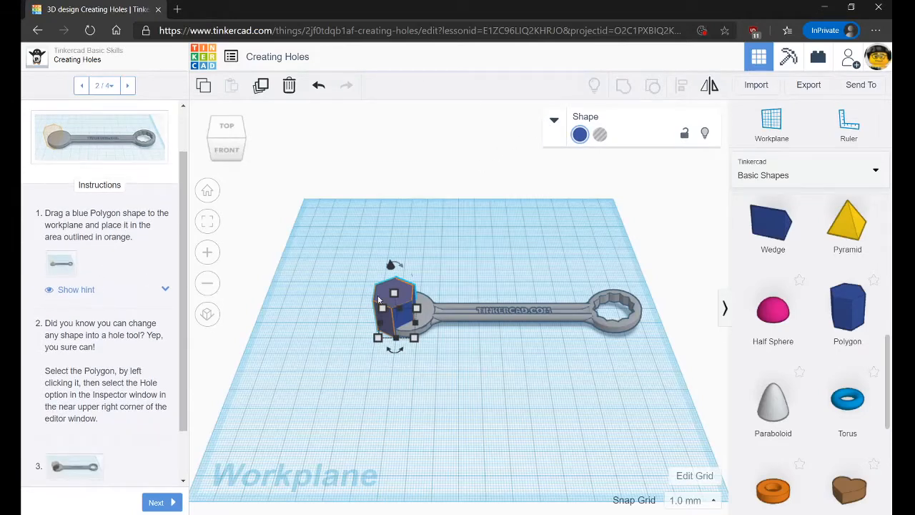
pyautogui.scroll(-1, 129, 314)
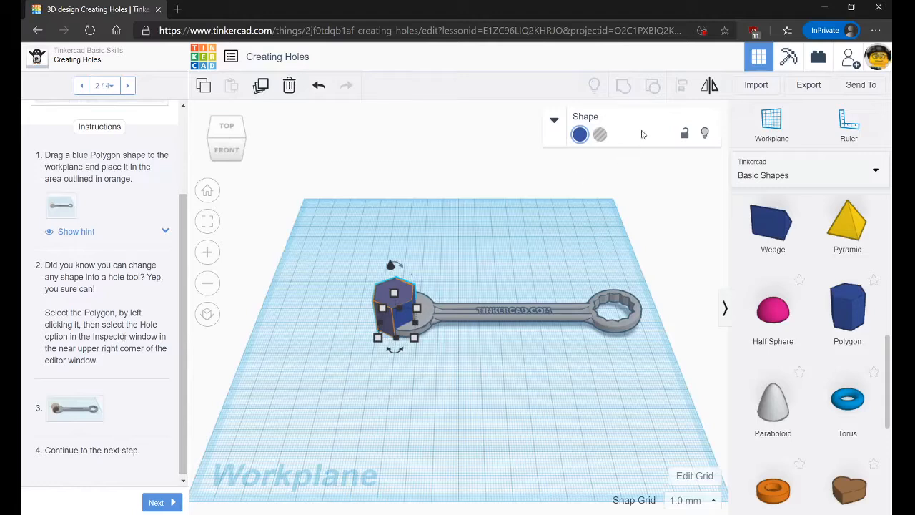
pyautogui.click(554, 121)
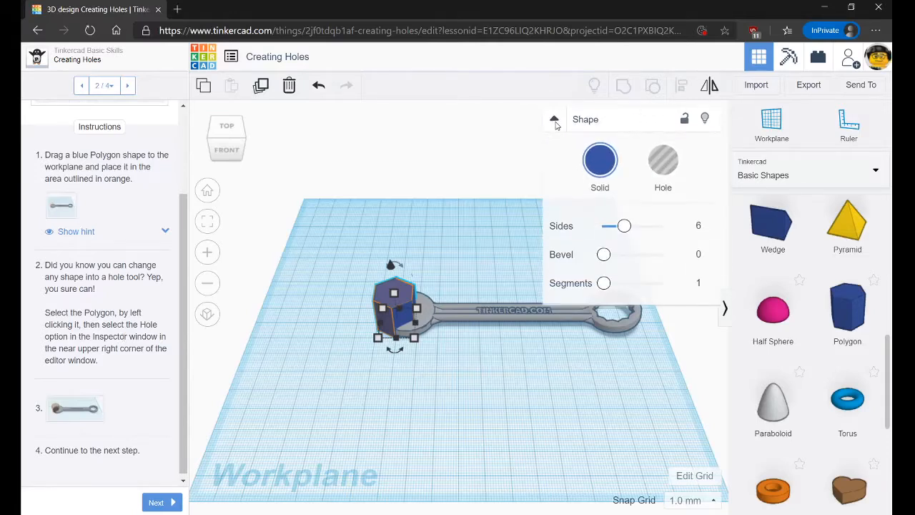
pyautogui.click(663, 163)
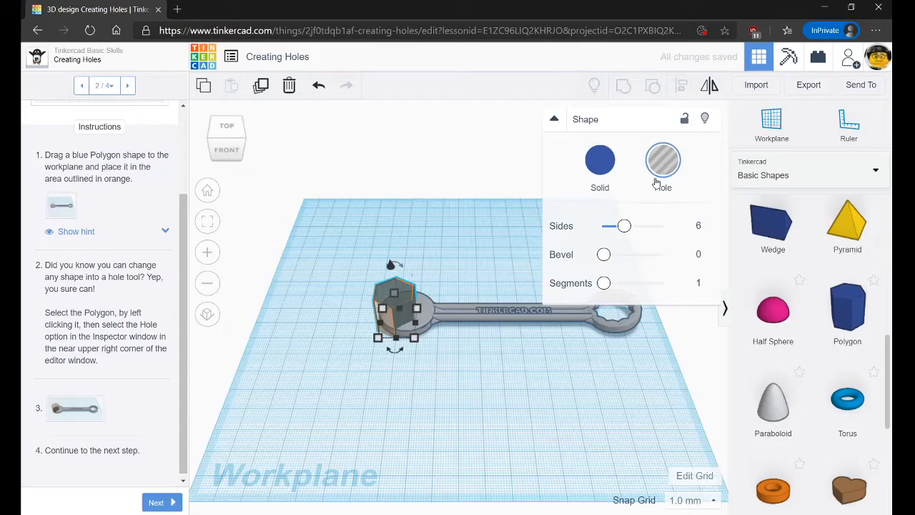
pyautogui.moveTo(539, 397); pyautogui.dragTo(580, 468, button='right')
pyautogui.moveTo(405, 344); pyautogui.dragTo(354, 388, button='right')
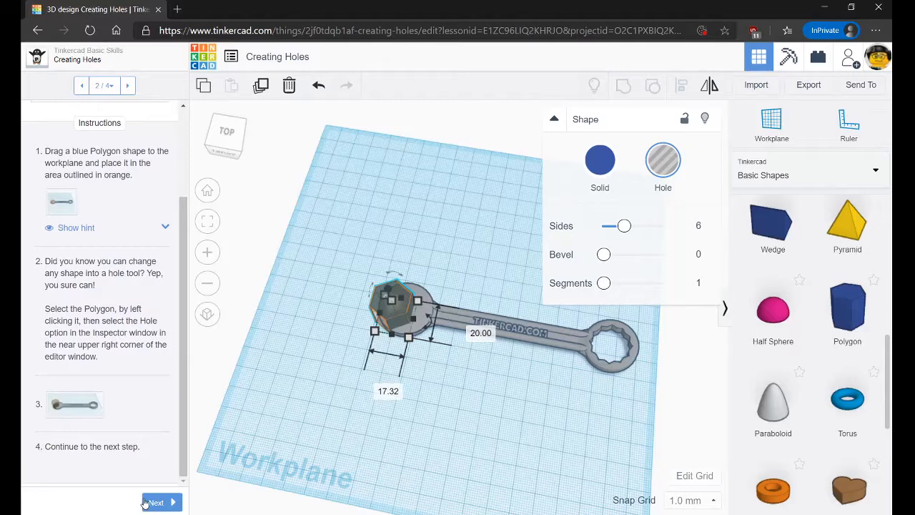
pyautogui.click(155, 502)
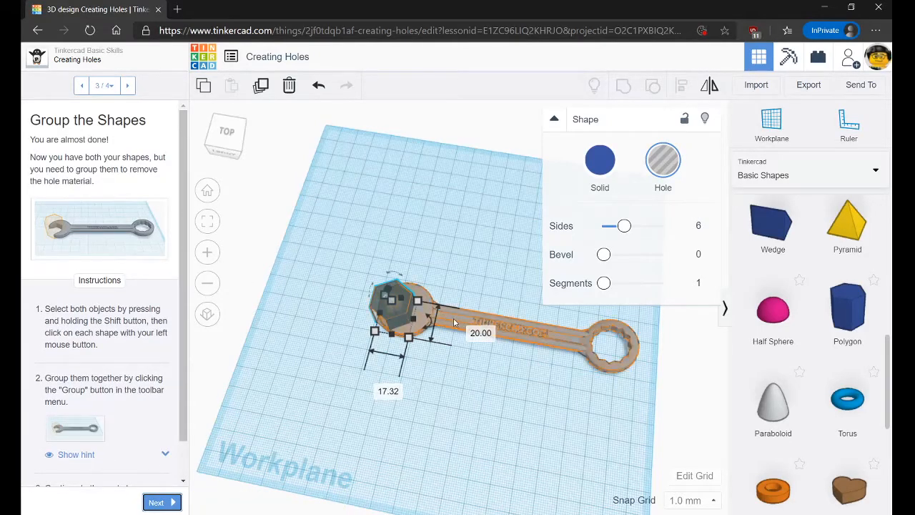
# - Group the Polygon hole with the wrench to cut an open jaw into its solid end
pyautogui.keyDown('shift'); pyautogui.click(511, 347); pyautogui.keyUp('shift')
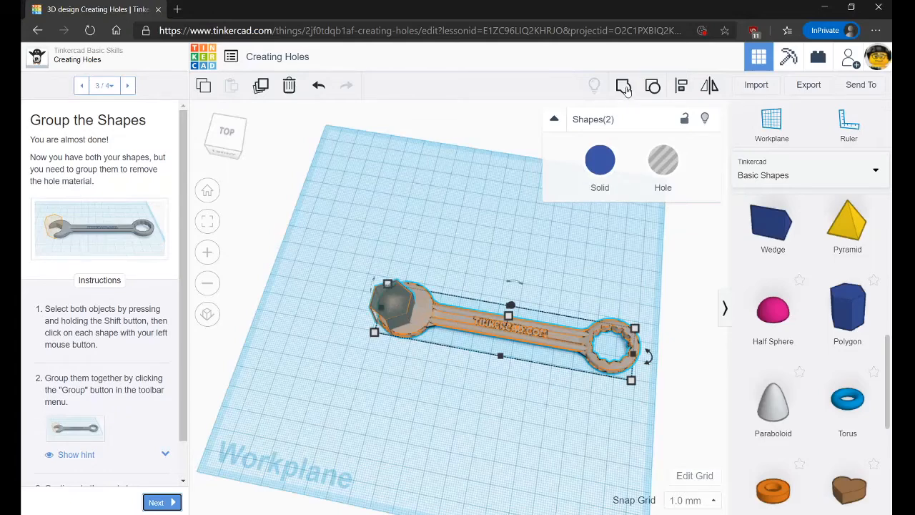
pyautogui.scroll(-1, 41, 354)
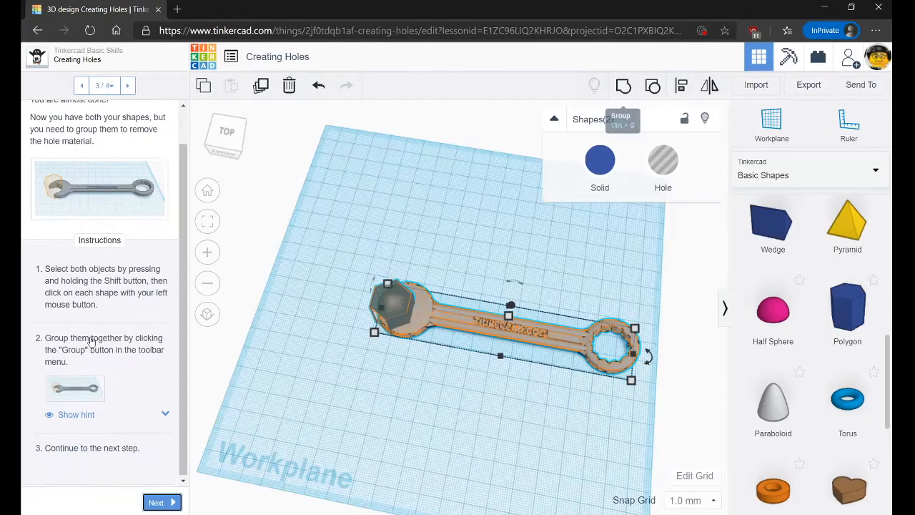
pyautogui.click(624, 87)
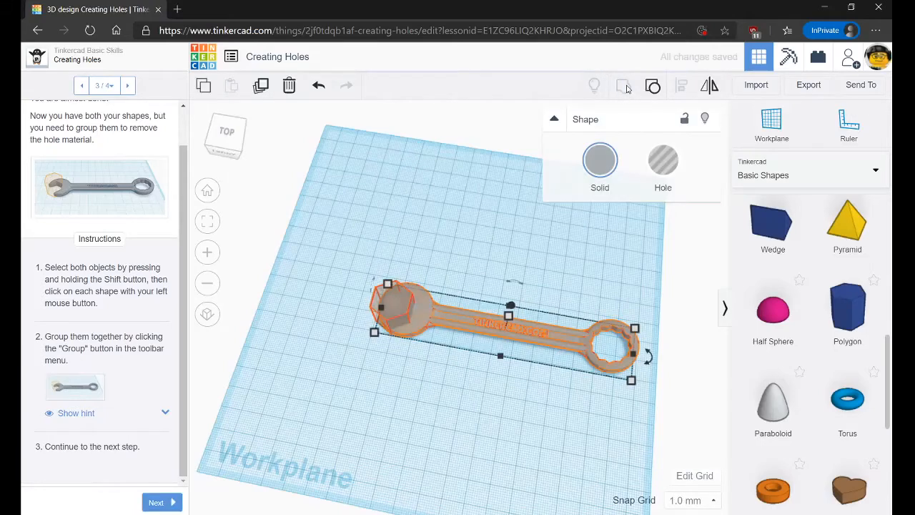
pyautogui.moveTo(377, 374); pyautogui.dragTo(351, 368, button='right')
pyautogui.scroll(3, 500, 398)
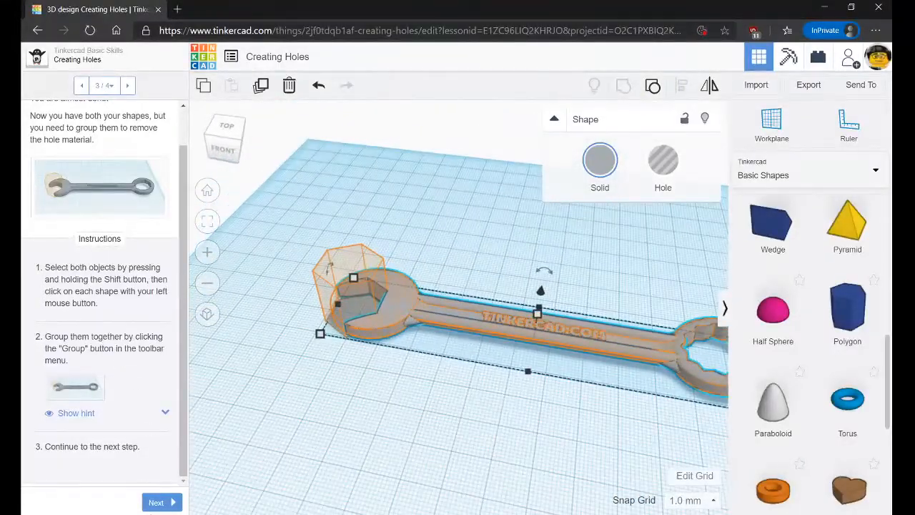
# - Complete the Creating Holes lesson and continue to the Scale, Copy & Paste lesson
pyautogui.click(156, 503)
pyautogui.scroll(-2, 493, 407)
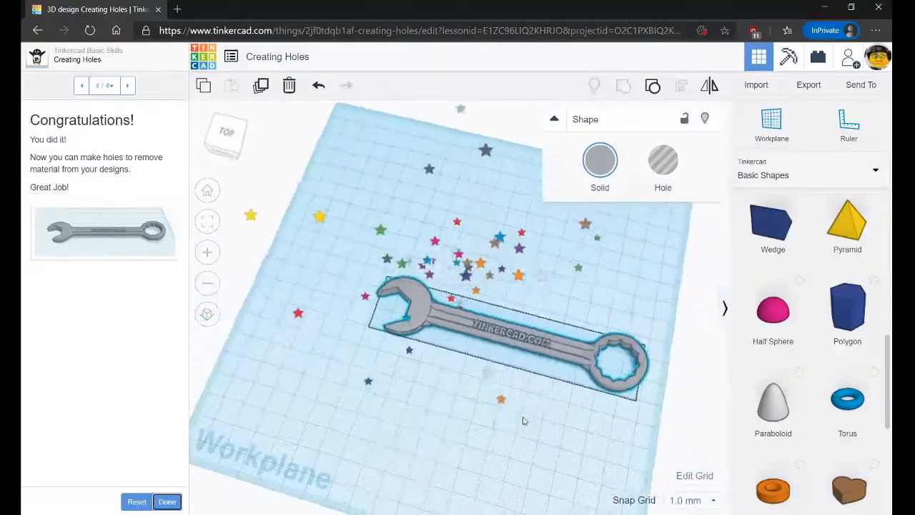
pyautogui.click(603, 379)
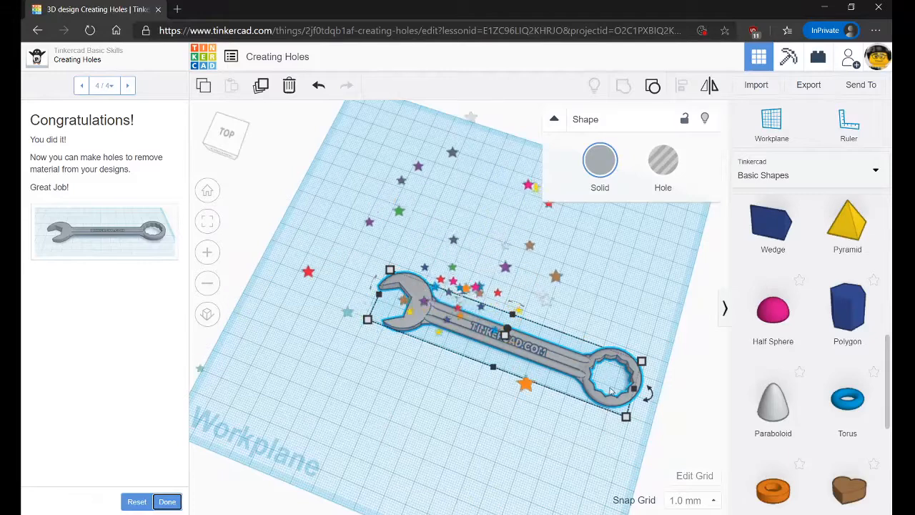
pyautogui.scroll(-5, 813, 321)
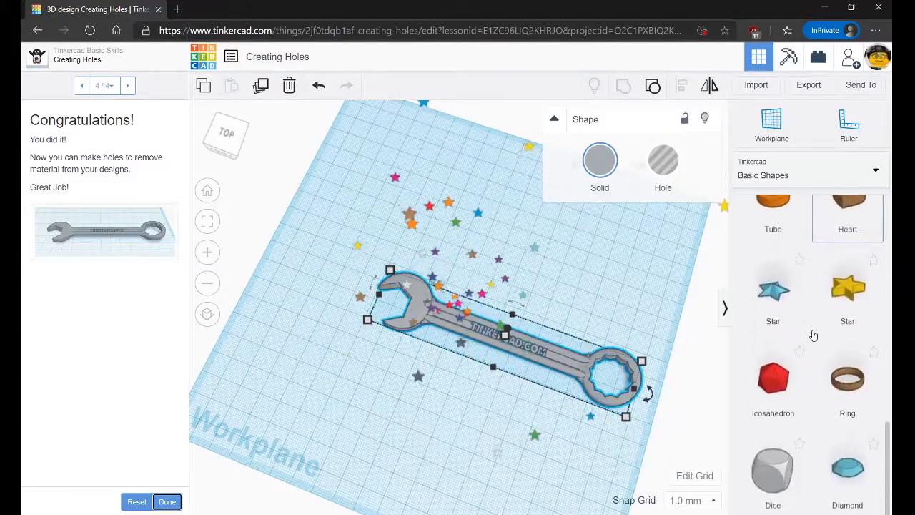
pyautogui.scroll(10, 808, 423)
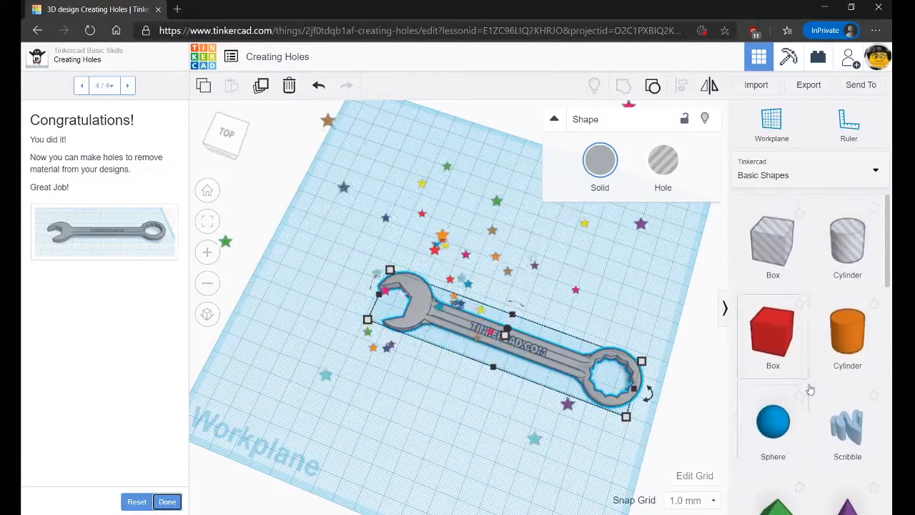
pyautogui.click(167, 503)
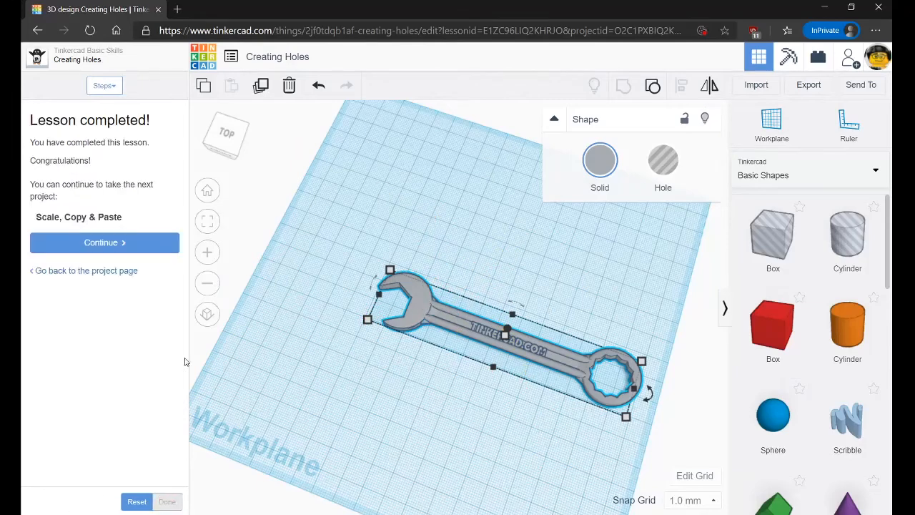
pyautogui.click(104, 243)
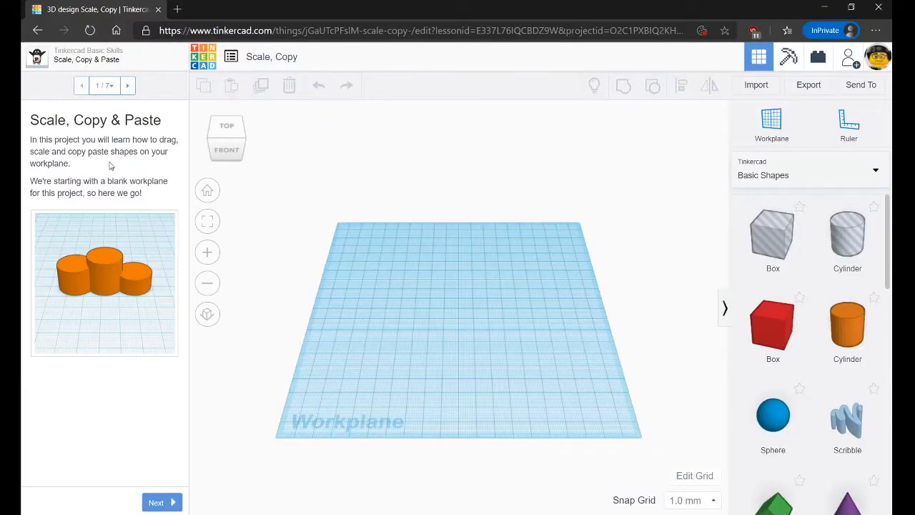
# - Advance to the lesson's second step, place an orange Cylinder in the orange outline and collapse its shape settings
pyautogui.moveTo(108, 181); pyautogui.dragTo(90, 195)
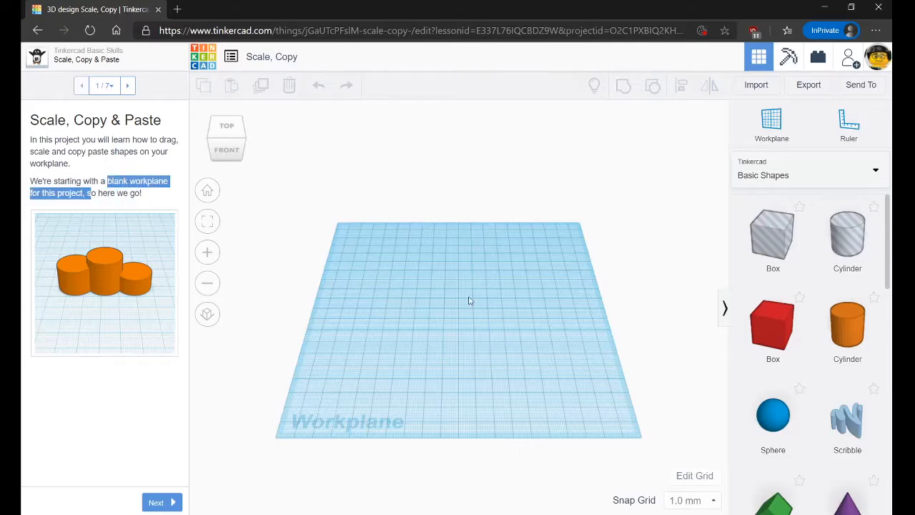
pyautogui.click(134, 175)
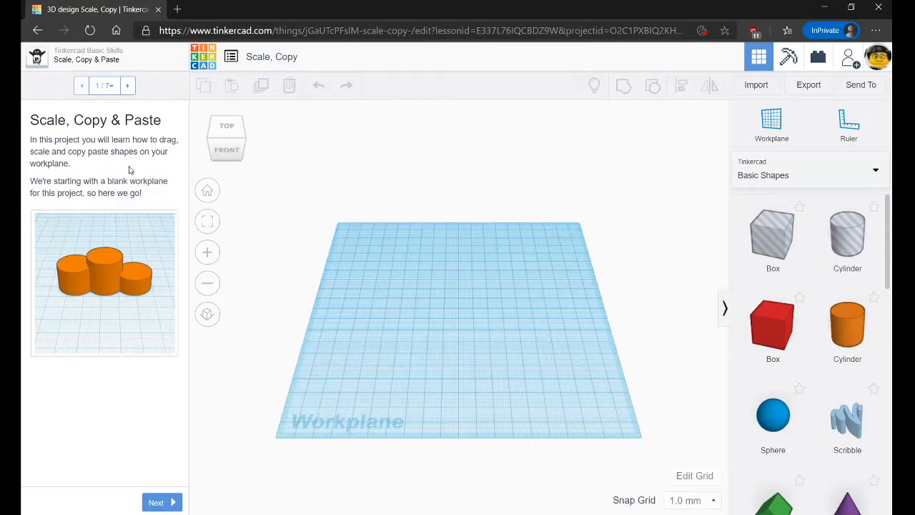
pyautogui.click(157, 503)
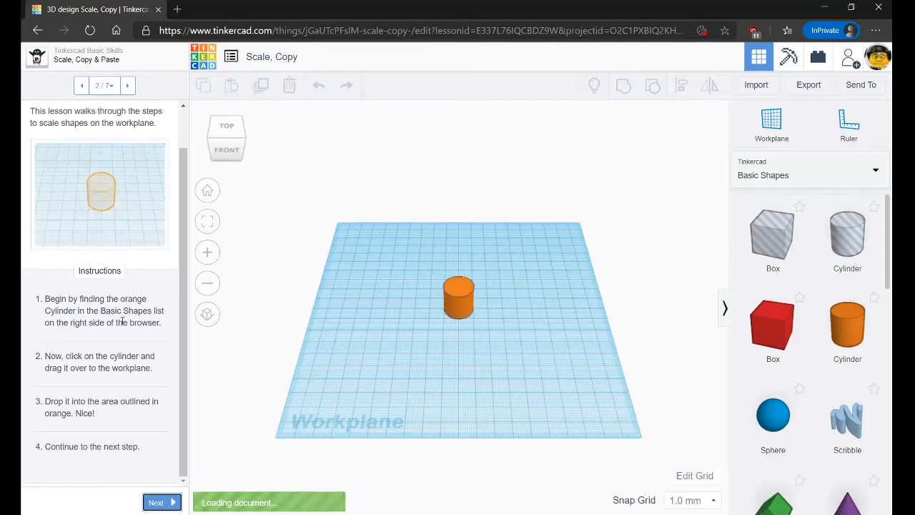
pyautogui.moveTo(846, 324); pyautogui.dragTo(459, 315)
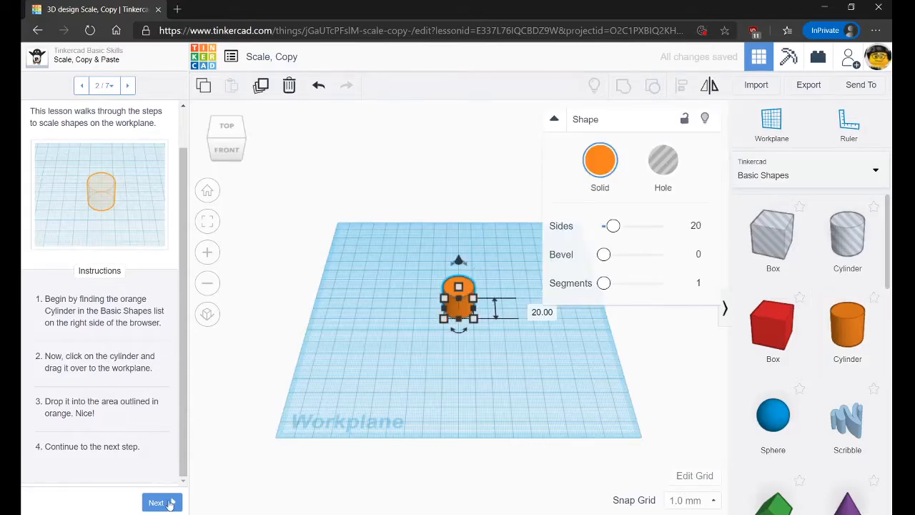
pyautogui.click(557, 121)
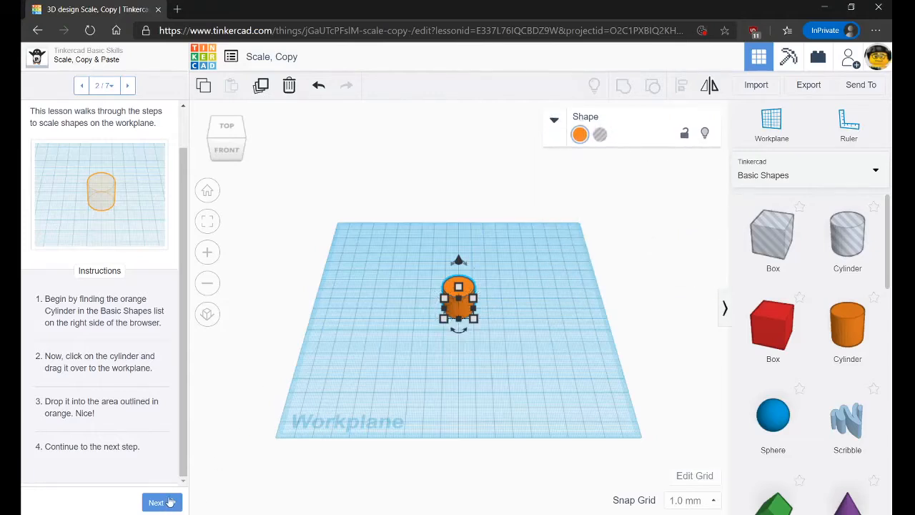
# - Place a second orange Cylinder in the outline beside the first and continue to the Scale Your Cylinder step
pyautogui.click(156, 504)
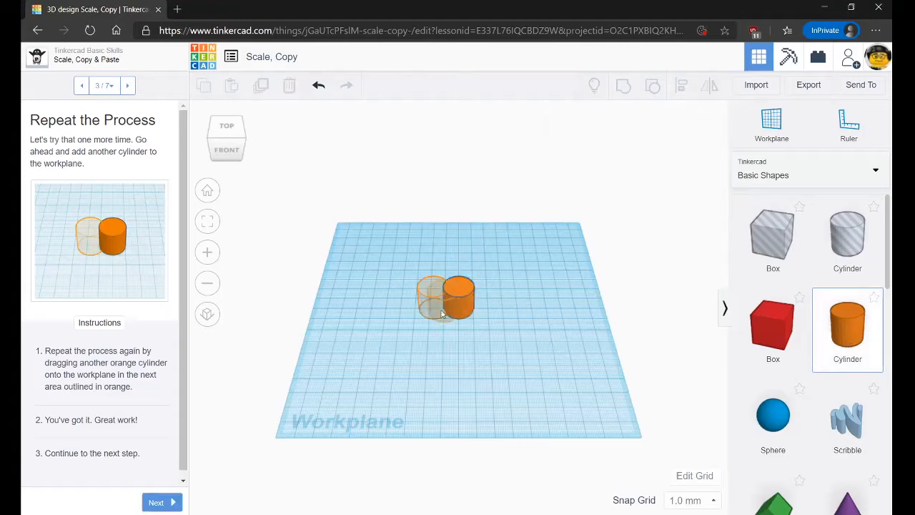
pyautogui.click(434, 312)
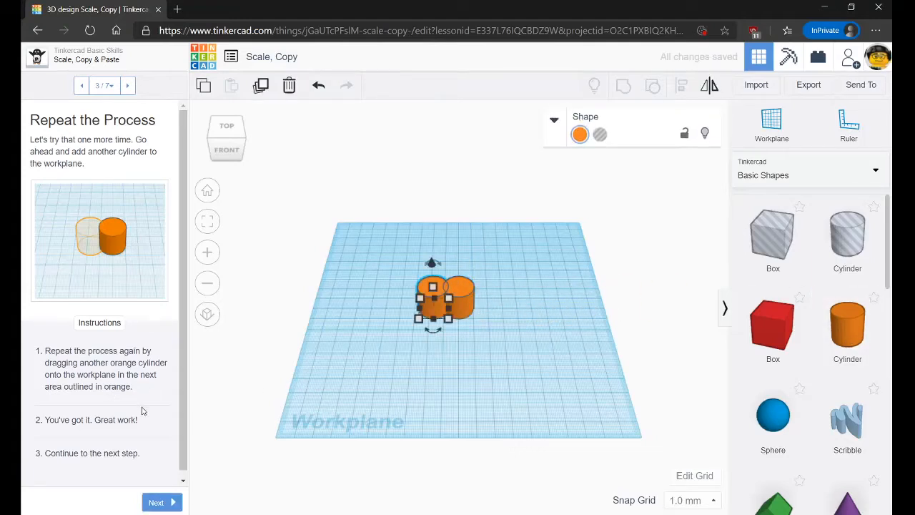
pyautogui.click(158, 505)
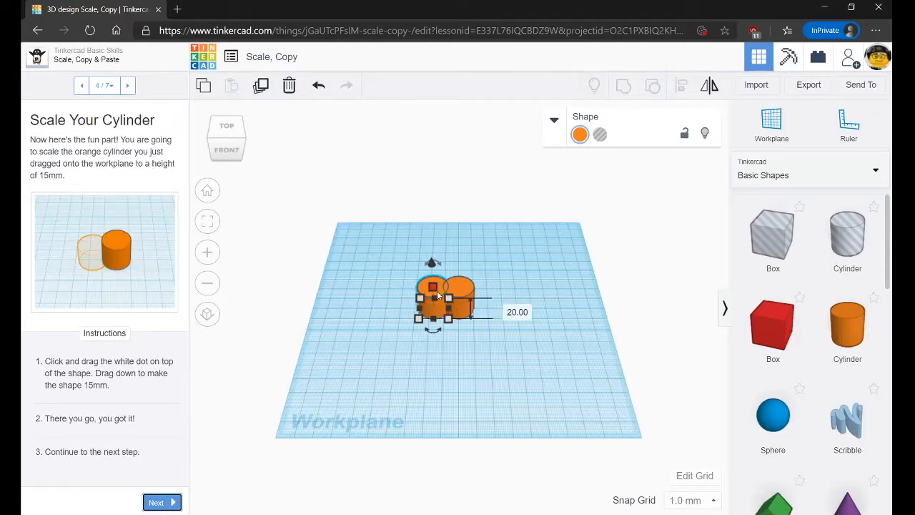
# - Set the height of the second orange cylinder to 15 mm
pyautogui.moveTo(366, 333); pyautogui.dragTo(521, 331, button='right')
pyautogui.scroll(4, 514, 308)
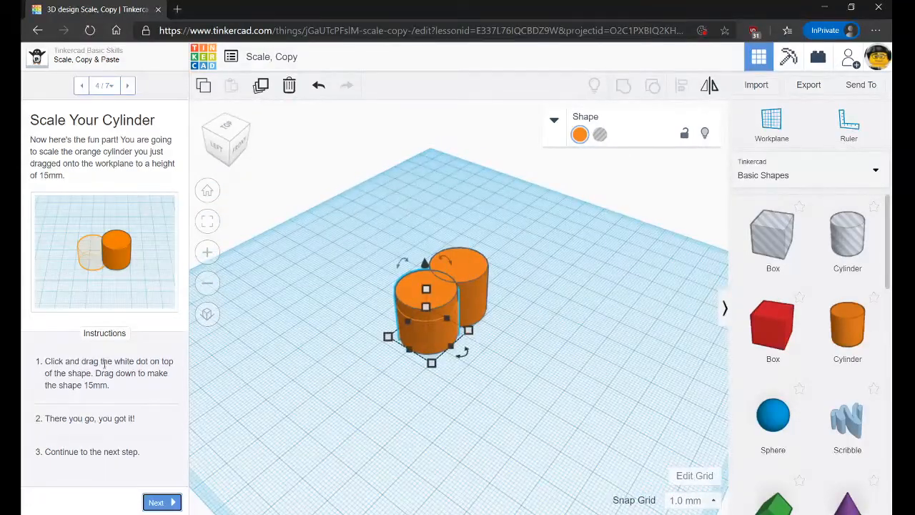
pyautogui.moveTo(102, 374); pyautogui.dragTo(112, 386)
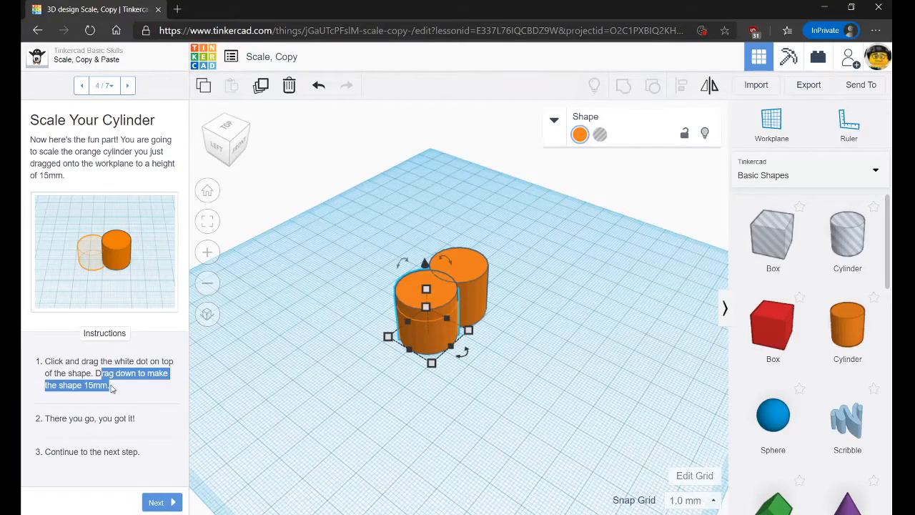
pyautogui.moveTo(369, 438); pyautogui.dragTo(333, 361, button='right')
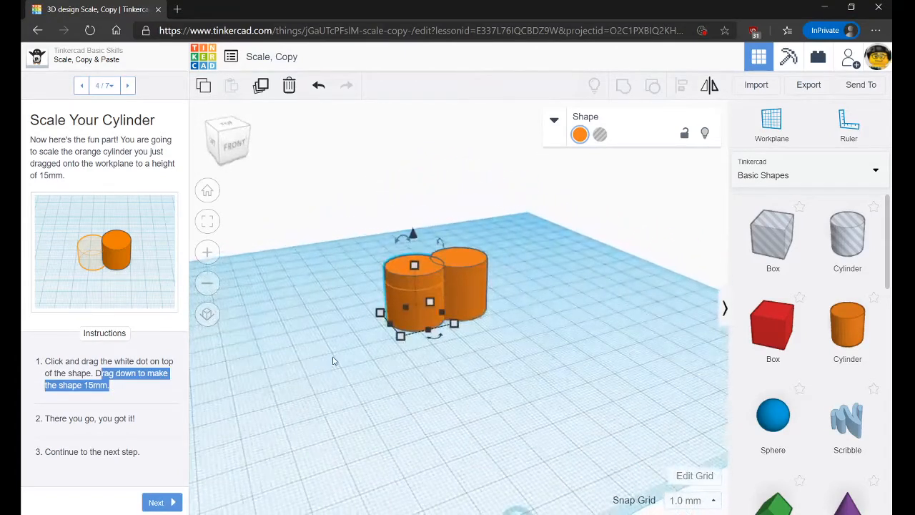
pyautogui.click(159, 394)
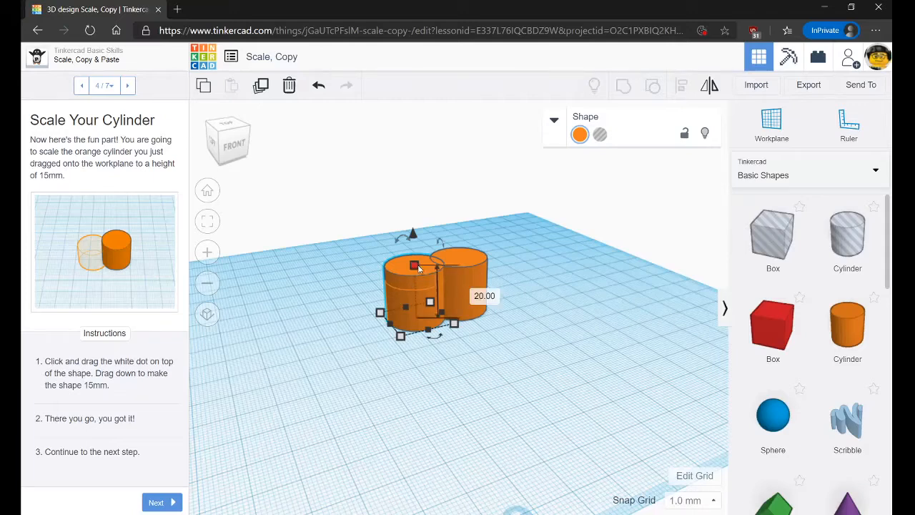
pyautogui.click(471, 293)
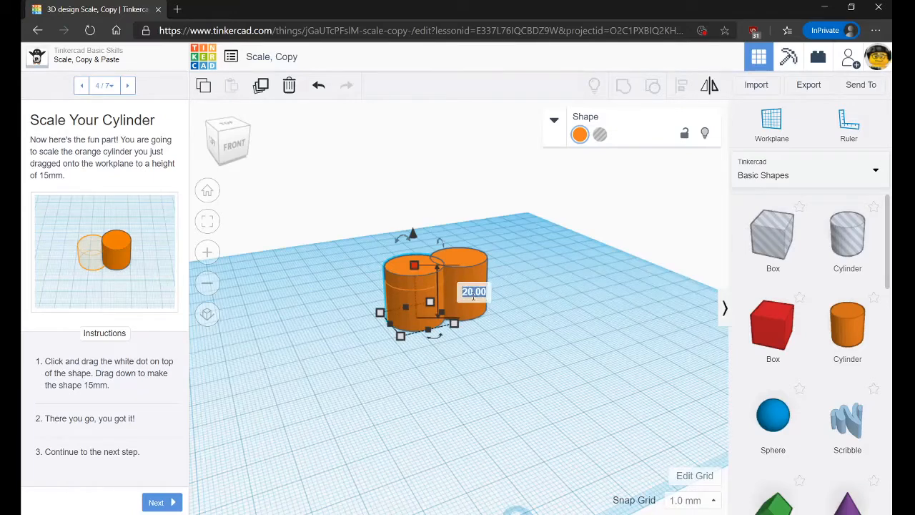
pyautogui.write('15')
pyautogui.press('Return')
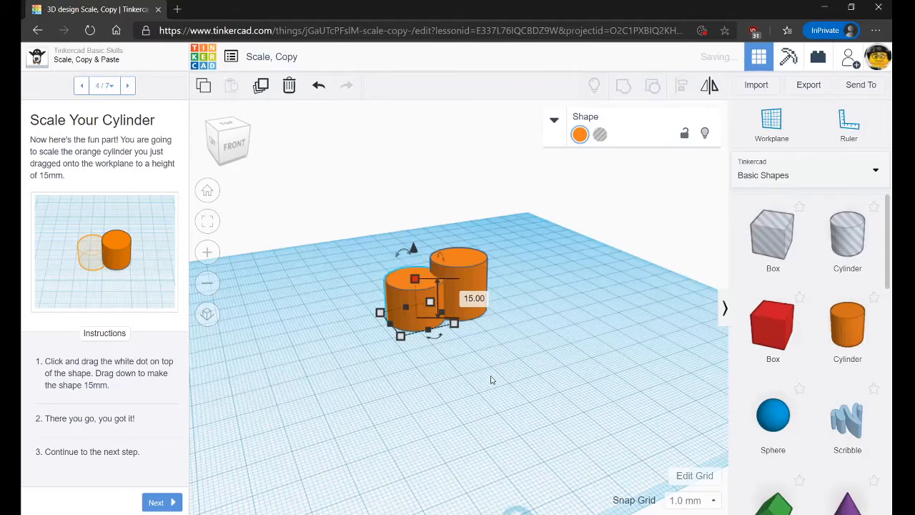
# - Reselect the shortened cylinder and continue to the Copy & Paste the Last Shape step
pyautogui.moveTo(414, 280)
pyautogui.mouseDown()
pyautogui.moveTo(413, 263)
pyautogui.moveTo(411, 284)
pyautogui.mouseUp()
pyautogui.click(458, 385)
pyautogui.moveTo(453, 386); pyautogui.dragTo(482, 408, button='right')
pyautogui.click(404, 304)
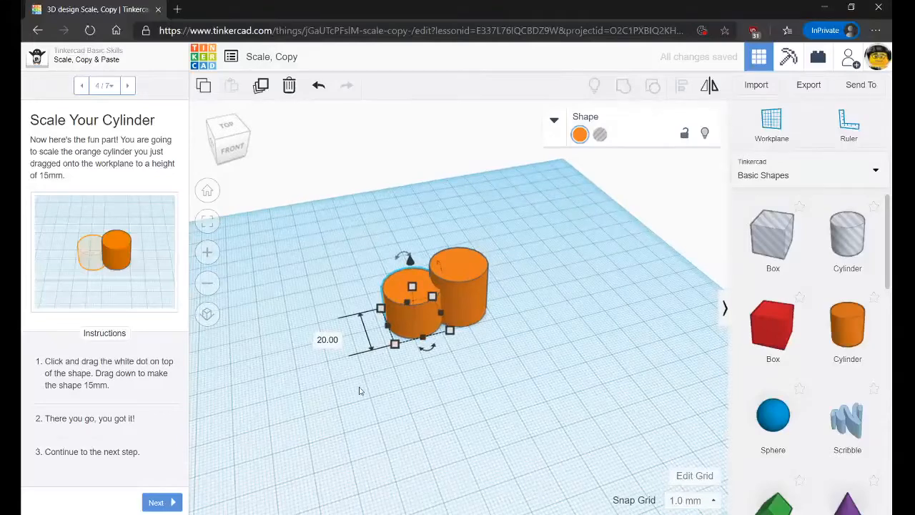
pyautogui.moveTo(374, 401); pyautogui.dragTo(319, 382, button='right')
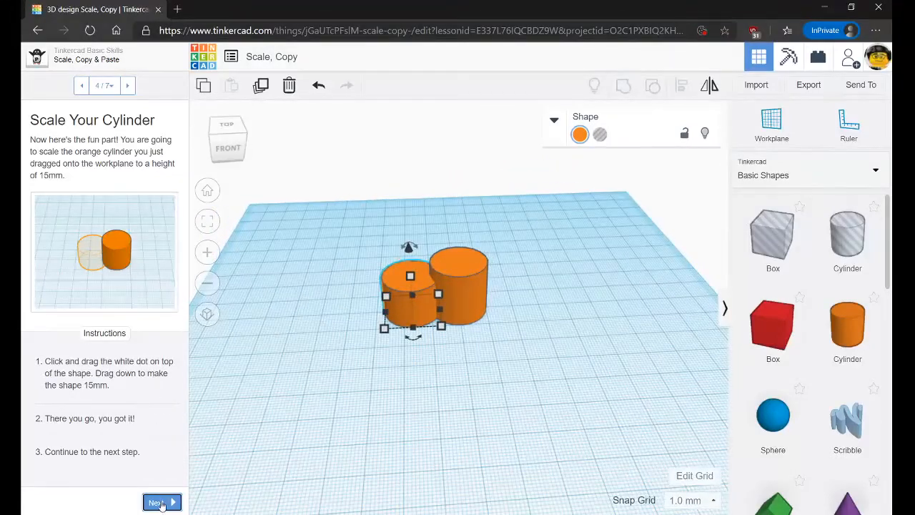
pyautogui.click(159, 503)
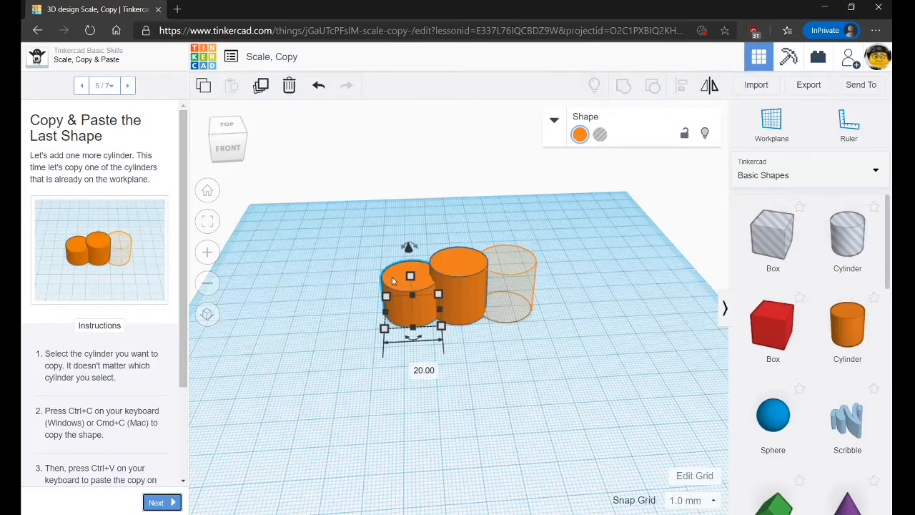
# - Copy the shortened 15 mm cylinder and paste a duplicate onto the workplane
pyautogui.click(469, 273)
pyautogui.click(407, 281)
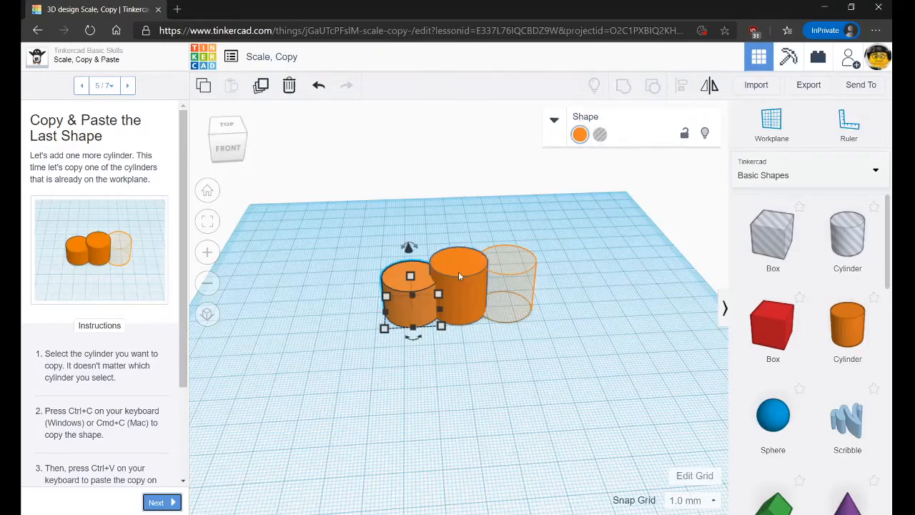
pyautogui.click(463, 269)
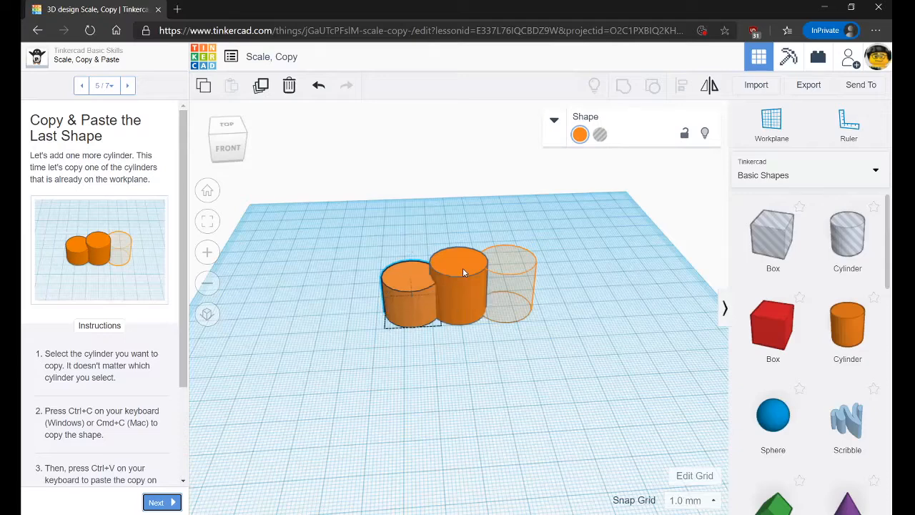
pyautogui.click(405, 286)
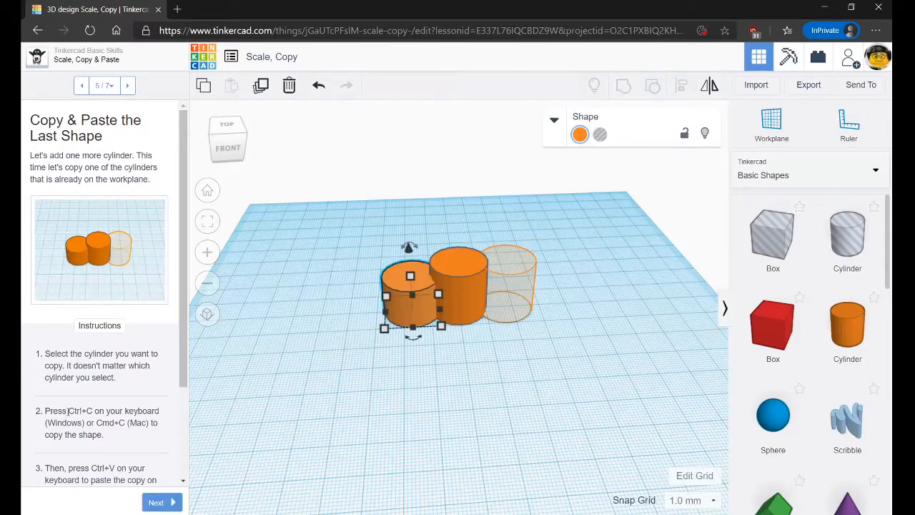
pyautogui.moveTo(68, 411); pyautogui.dragTo(100, 411)
pyautogui.click(130, 434)
pyautogui.hotkey('ctrl', 'c')
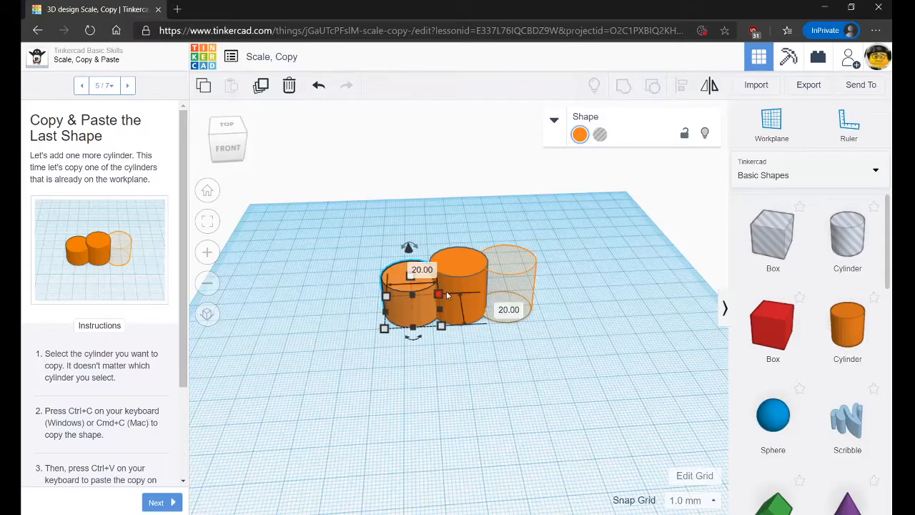
pyautogui.hotkey('ctrl', 'v')
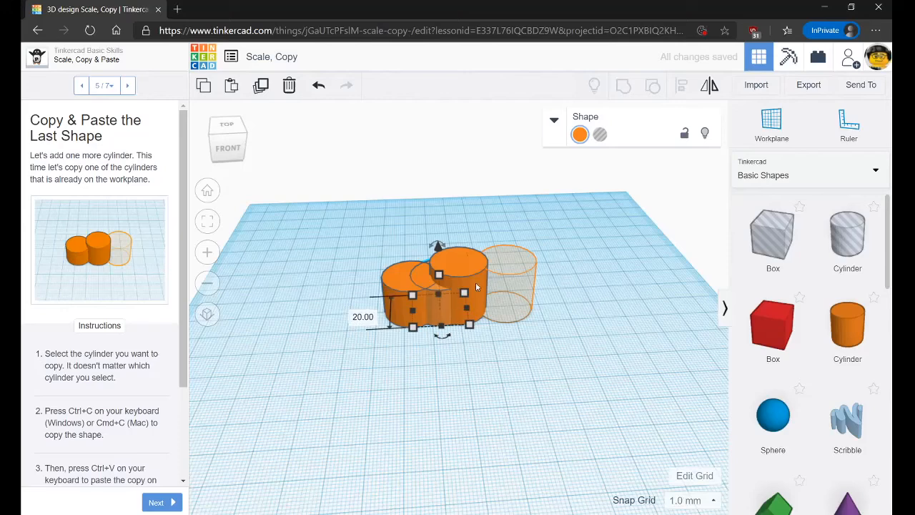
# - Move the pasted cylinder to the orange outline on the far side of the tallest cylinder
pyautogui.click(404, 299)
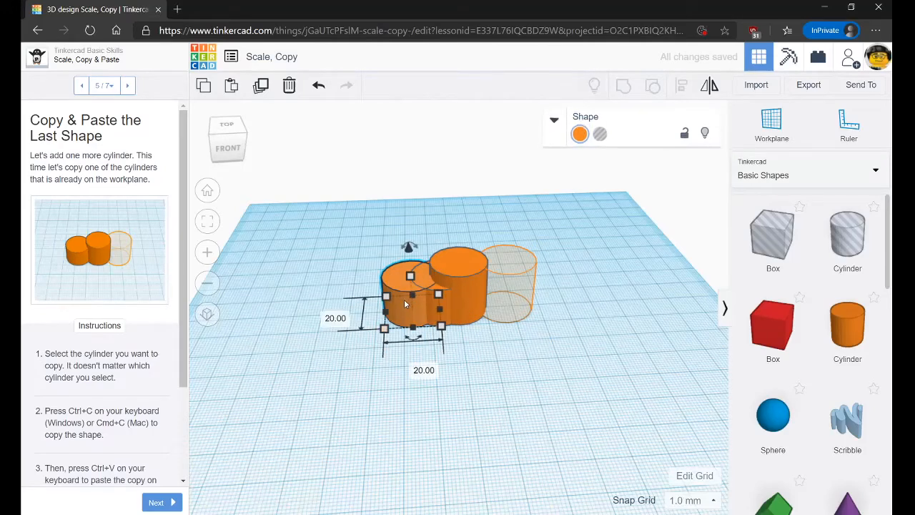
pyautogui.click(448, 304)
pyautogui.moveTo(447, 313); pyautogui.dragTo(509, 304)
# - Raise the pasted cylinder's height to 20 mm and continue to the Scale the Last Cylinder step
pyautogui.moveTo(540, 363); pyautogui.dragTo(508, 284, button='right')
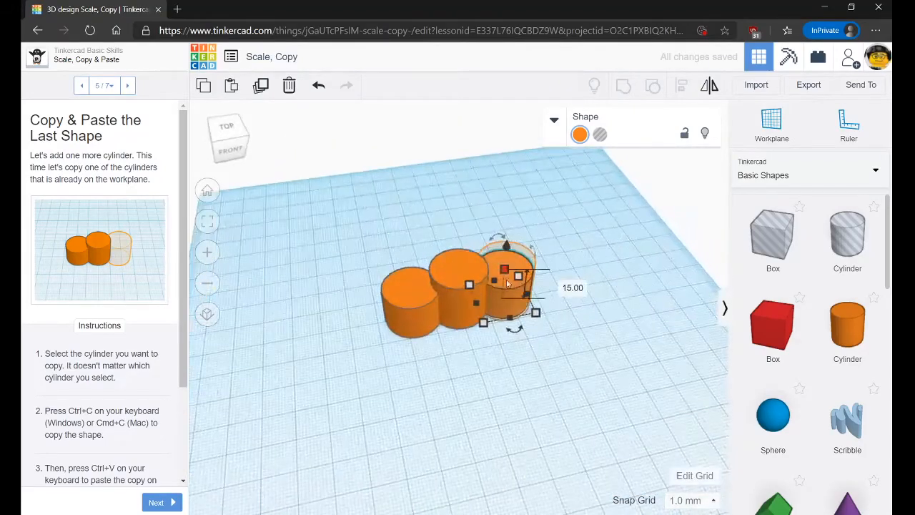
pyautogui.moveTo(520, 377); pyautogui.dragTo(516, 316, button='right')
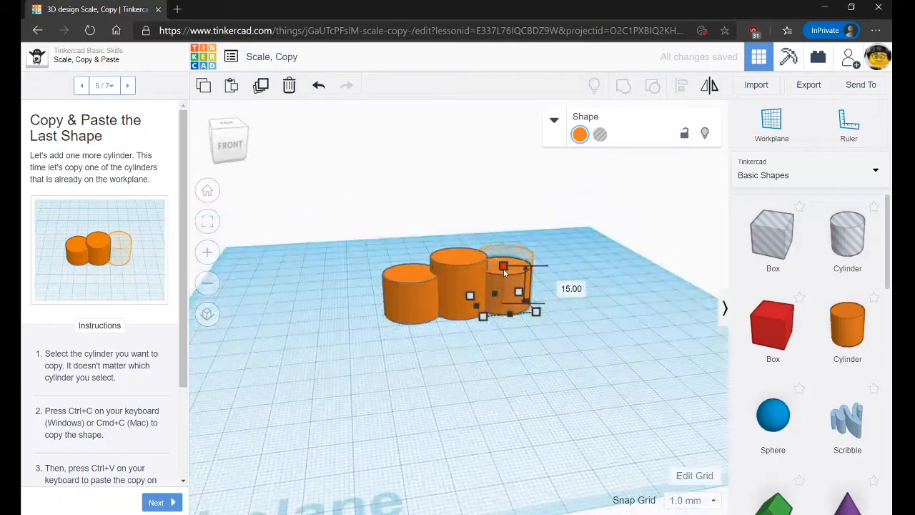
pyautogui.moveTo(506, 270); pyautogui.dragTo(507, 256)
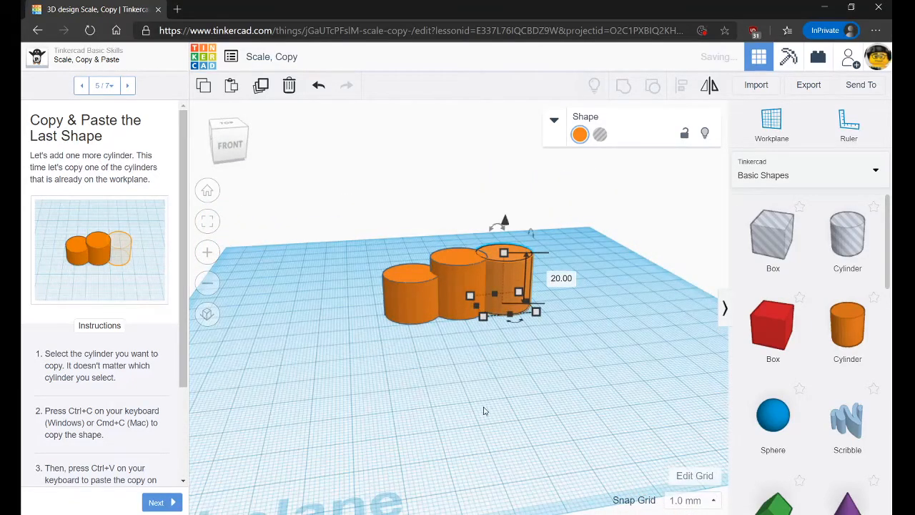
pyautogui.moveTo(484, 411); pyautogui.dragTo(417, 419, button='right')
pyautogui.scroll(-2, 86, 342)
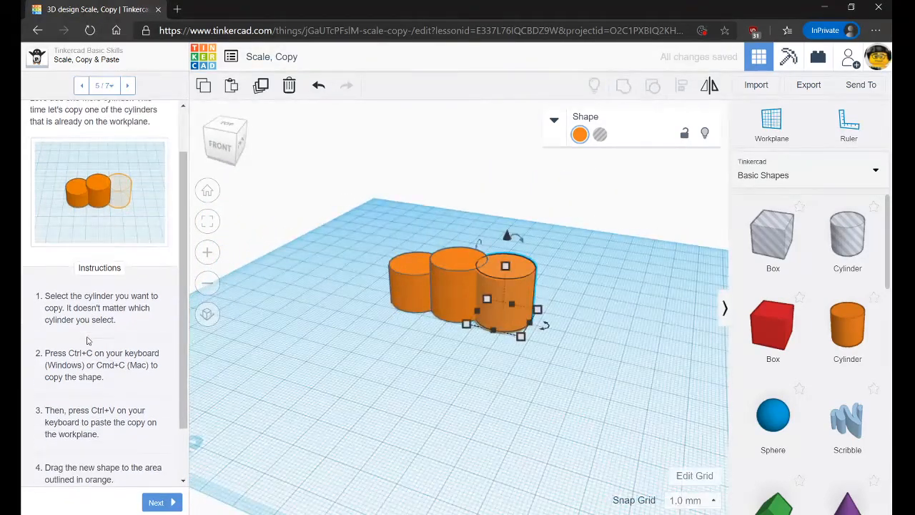
pyautogui.click(160, 503)
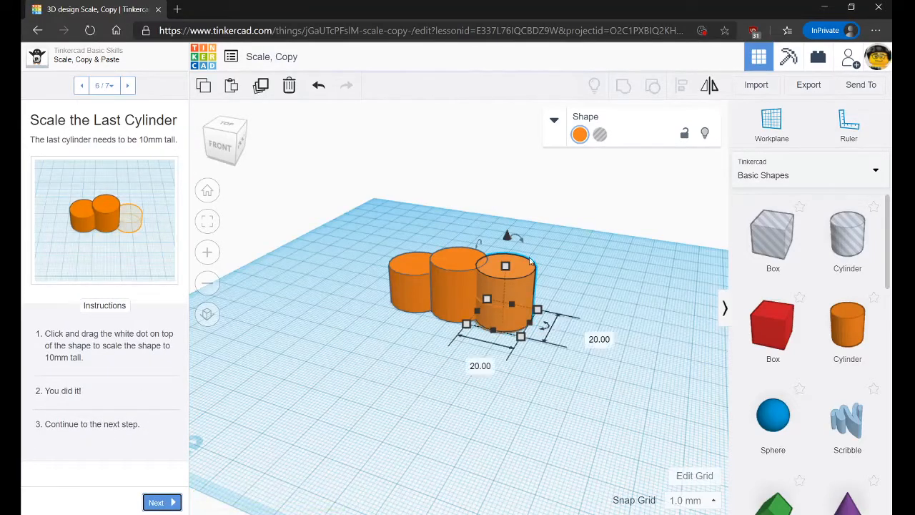
# - Set the last cylinder's height to 10 mm and continue to the lesson's final step
pyautogui.moveTo(506, 266); pyautogui.dragTo(505, 296)
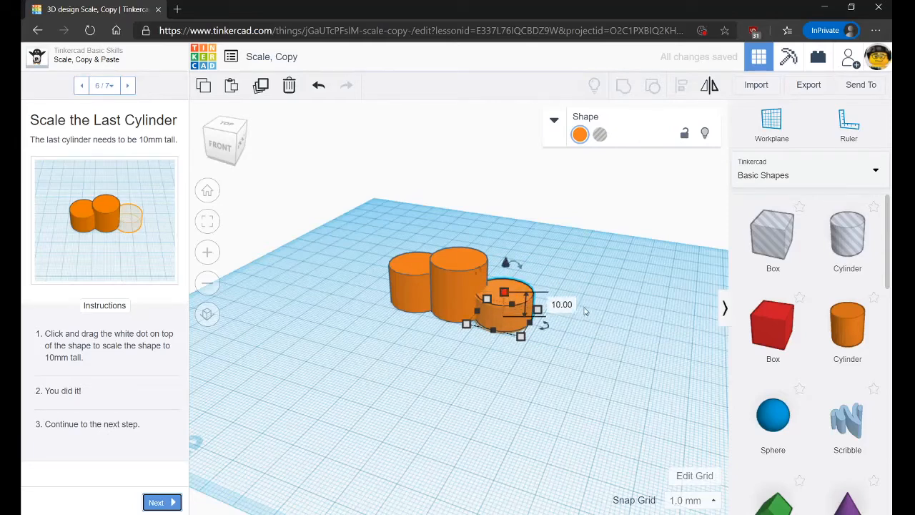
pyautogui.write('10.00')
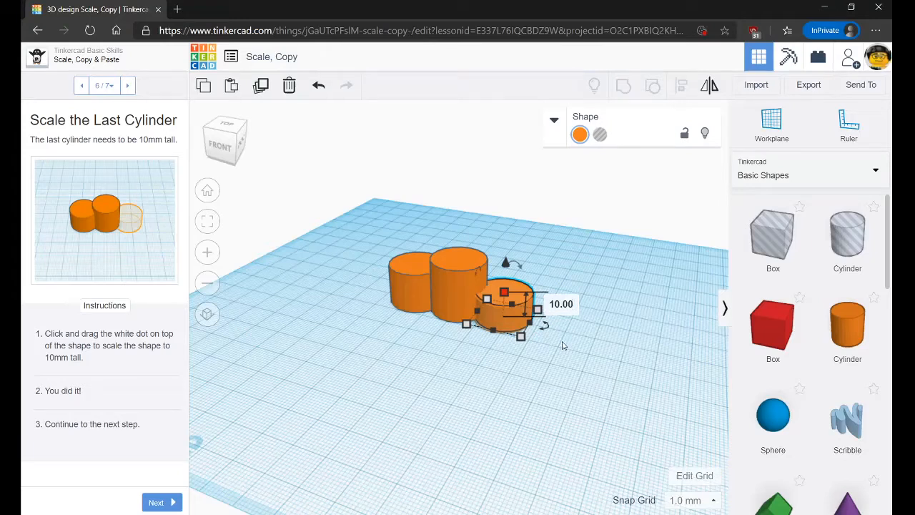
pyautogui.press('Return')
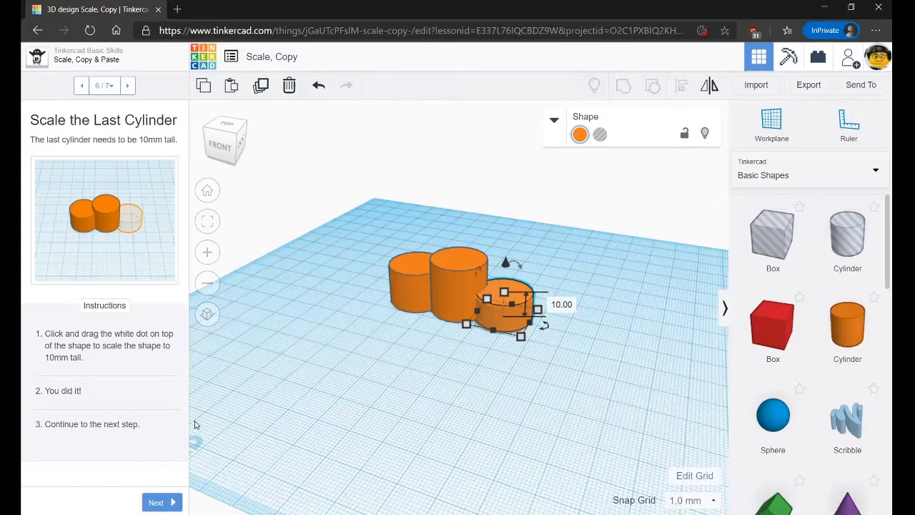
pyautogui.click(161, 502)
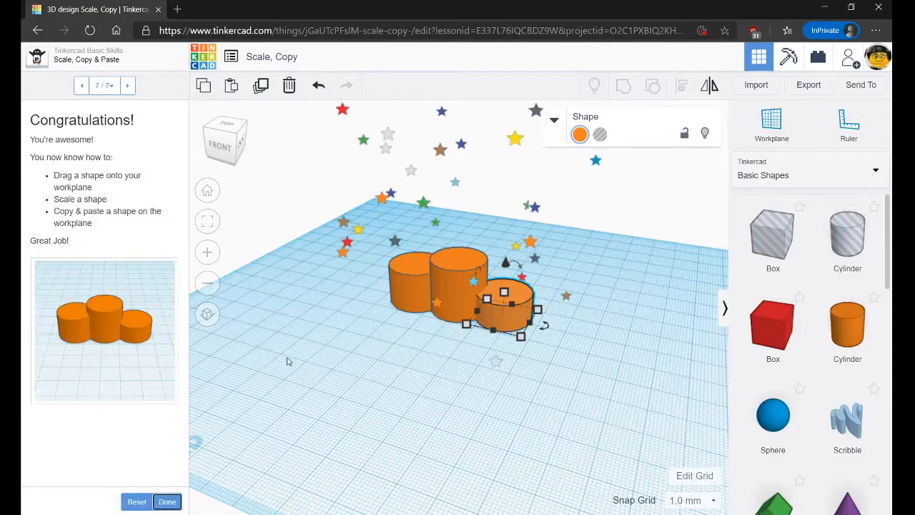
# - Select all three cylinders, shift them slightly together on the workplane and clear the selection
pyautogui.moveTo(324, 417); pyautogui.dragTo(466, 445, button='right')
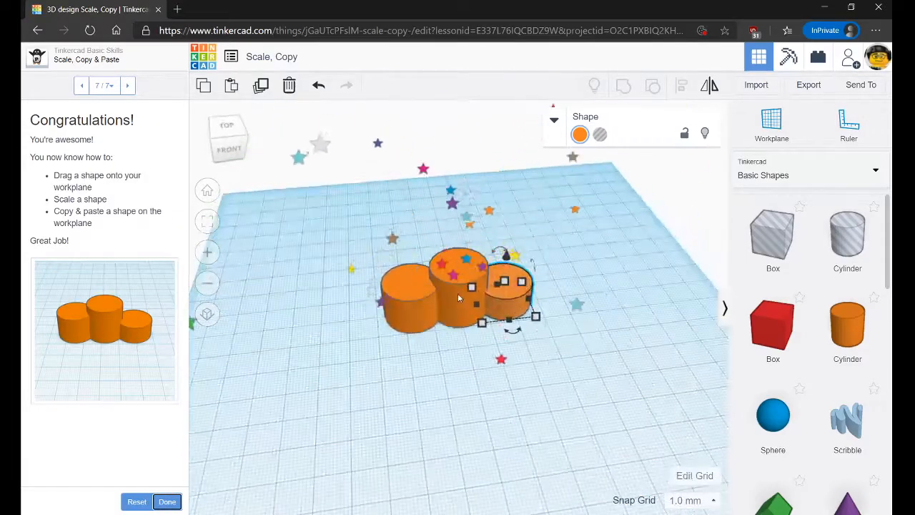
pyautogui.click(460, 294)
pyautogui.click(399, 297)
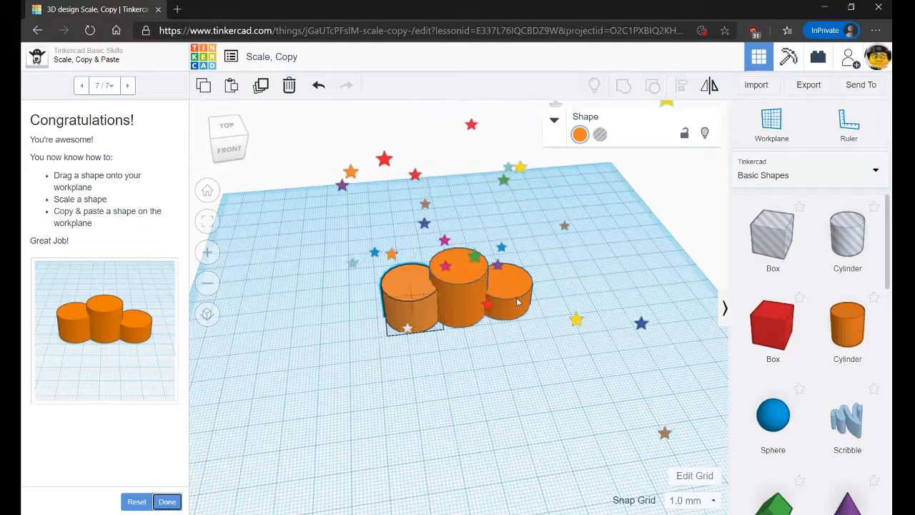
pyautogui.keyDown('shift'); pyautogui.click(467, 298); pyautogui.keyUp('shift')
pyautogui.hotkey('ctrl', 'a')
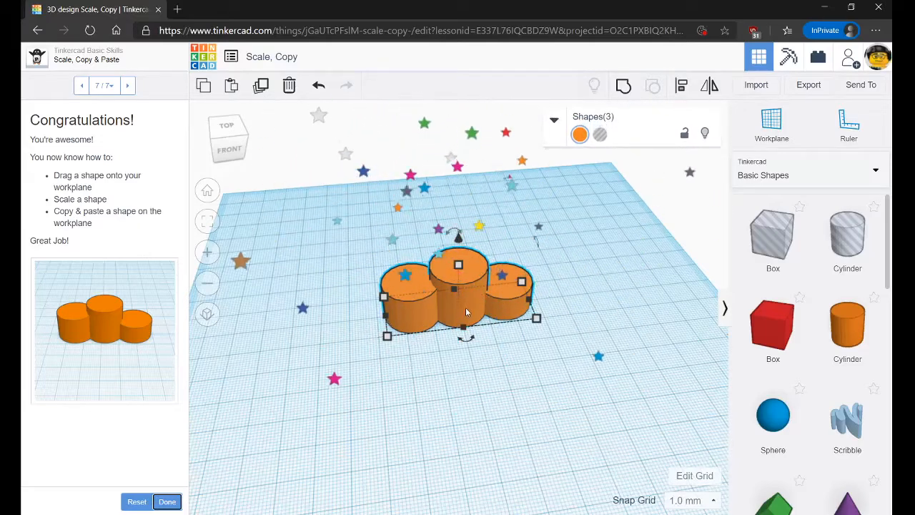
pyautogui.moveTo(466, 308); pyautogui.dragTo(470, 344)
pyautogui.click(474, 382)
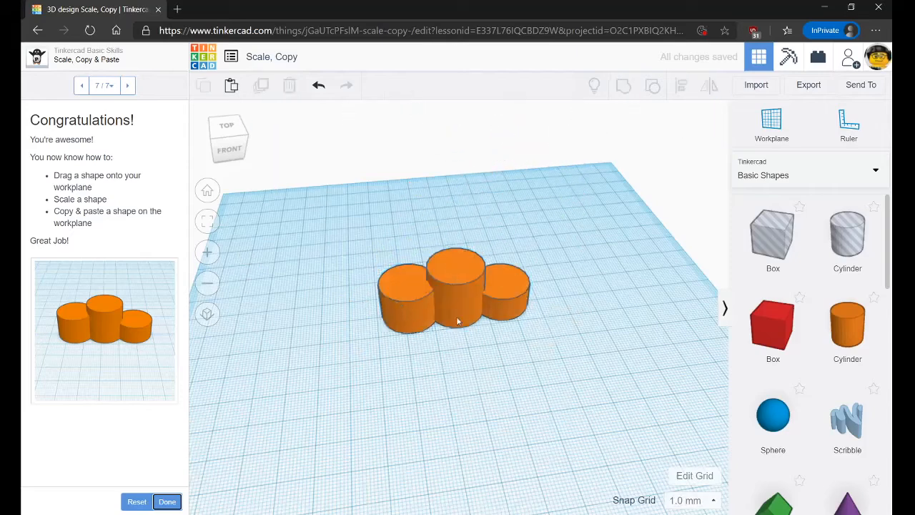
# - Try moving the two outer cylinders together past the tallest one, and undo the move
pyautogui.click(392, 308)
pyautogui.keyDown('shift'); pyautogui.click(509, 298); pyautogui.keyUp('shift')
pyautogui.moveTo(509, 298); pyautogui.dragTo(599, 283)
pyautogui.click(459, 376)
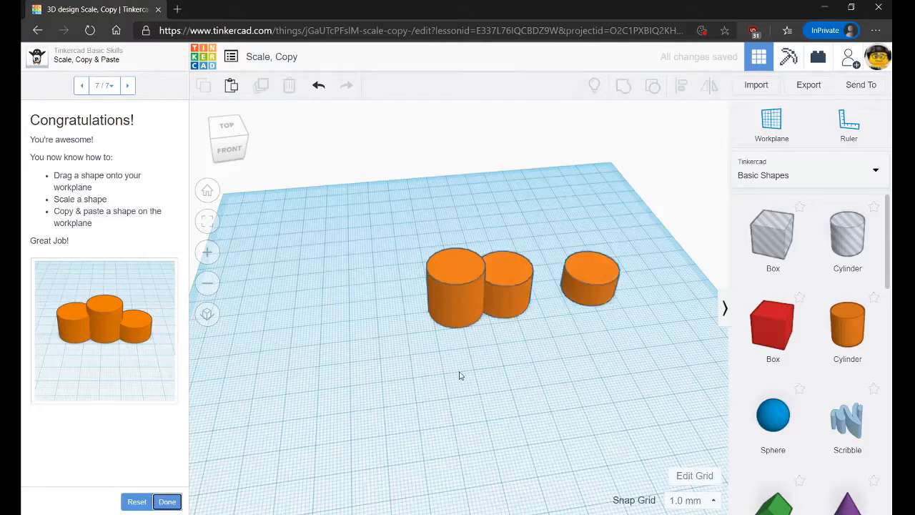
pyautogui.click(510, 303)
pyautogui.hotkey('ctrl', 'z')
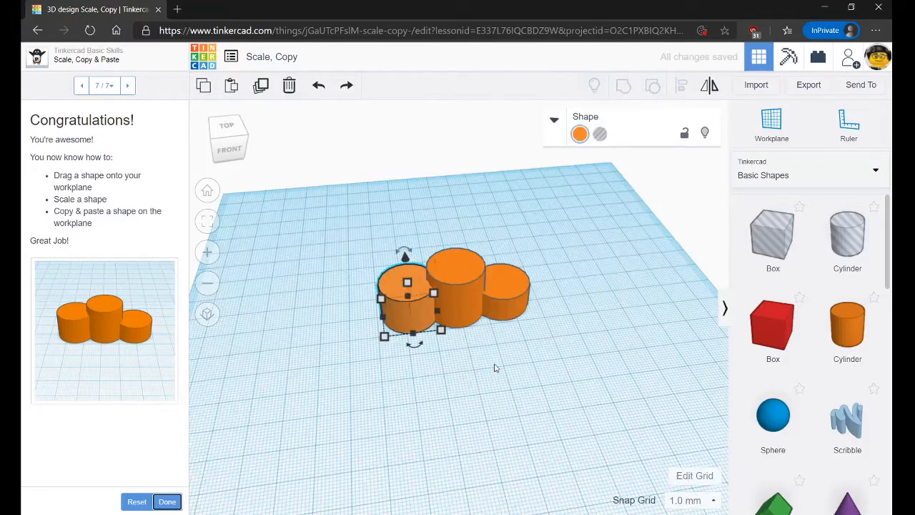
pyautogui.click(489, 369)
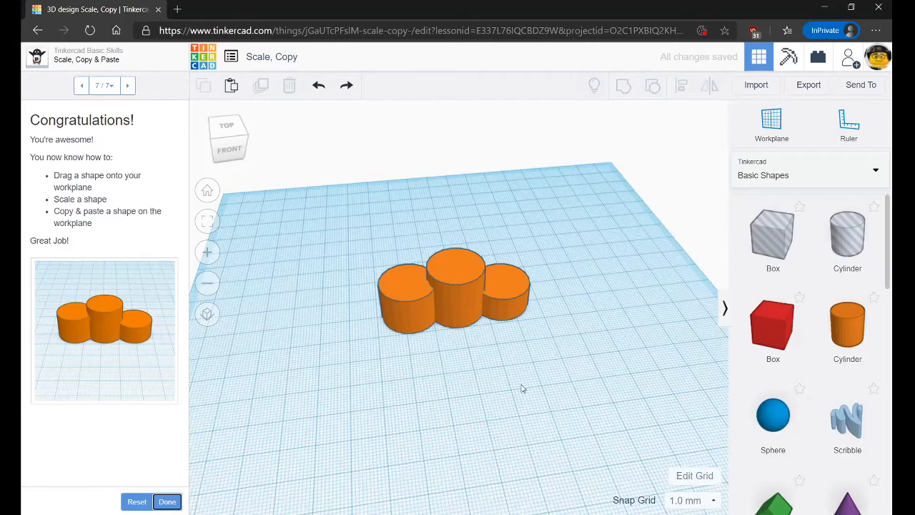
# - Complete the Scale, Copy & Paste lesson and continue to the Key Ring, Letters! project
pyautogui.moveTo(521, 373); pyautogui.dragTo(245, 439, button='right')
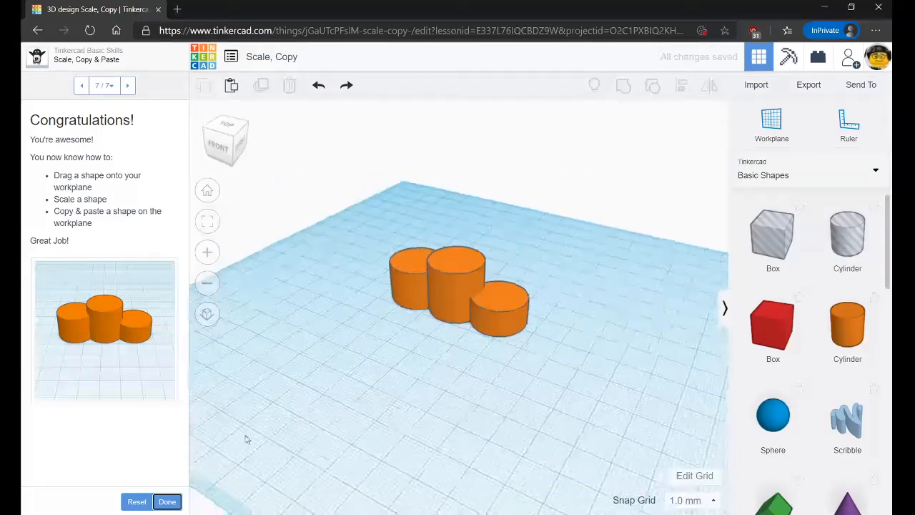
pyautogui.click(168, 503)
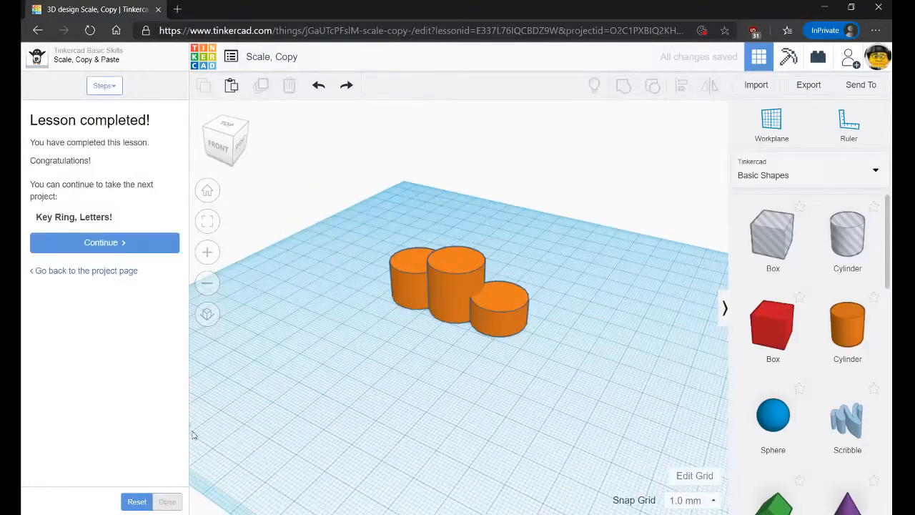
pyautogui.click(116, 246)
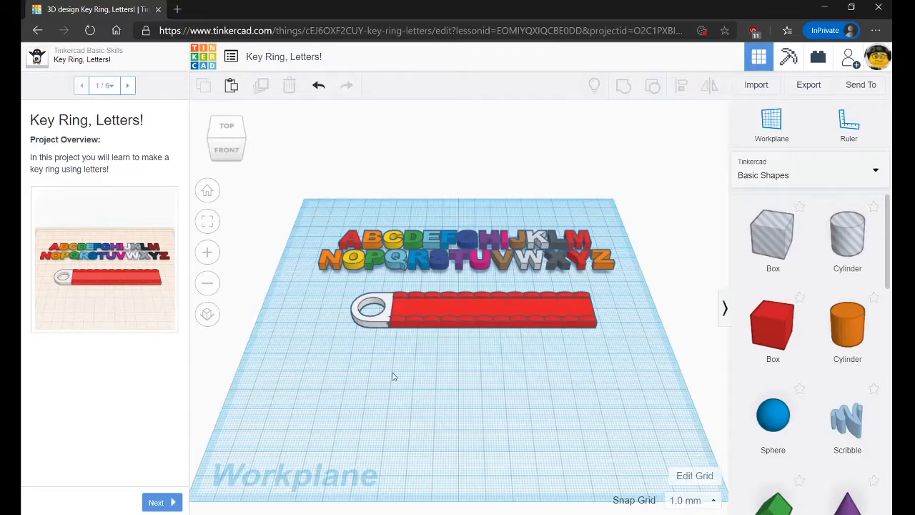
# - Look over the supplied alphabet letters and key ring base, and continue to the Place Your Letters step
pyautogui.moveTo(321, 228); pyautogui.dragTo(634, 287)
pyautogui.moveTo(467, 404); pyautogui.dragTo(397, 435, button='right')
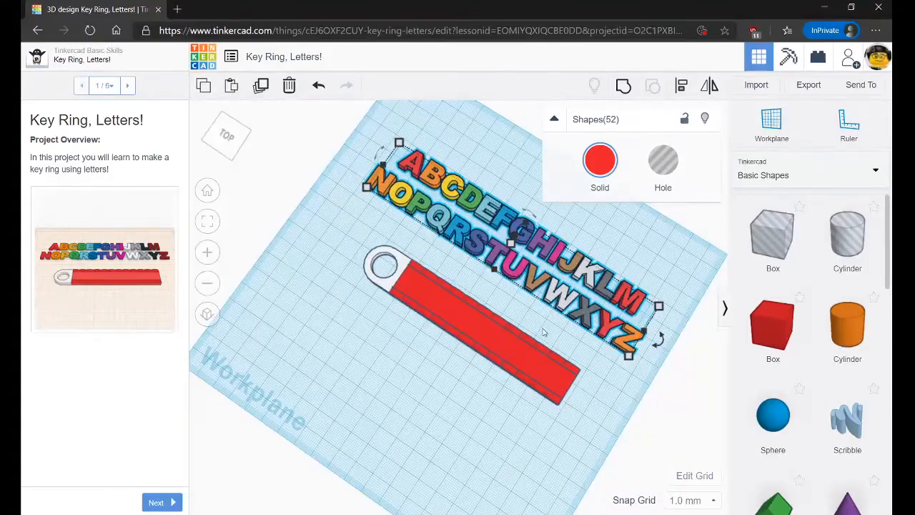
pyautogui.click(398, 401)
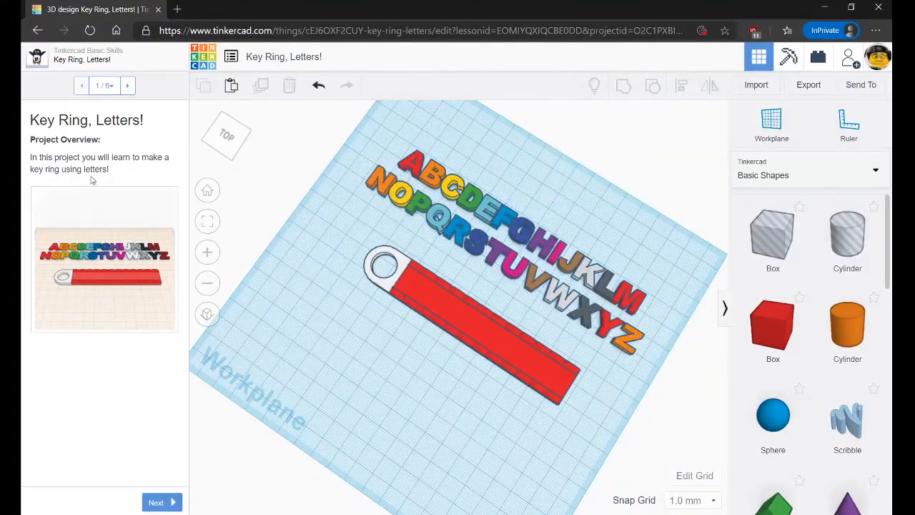
pyautogui.click(156, 502)
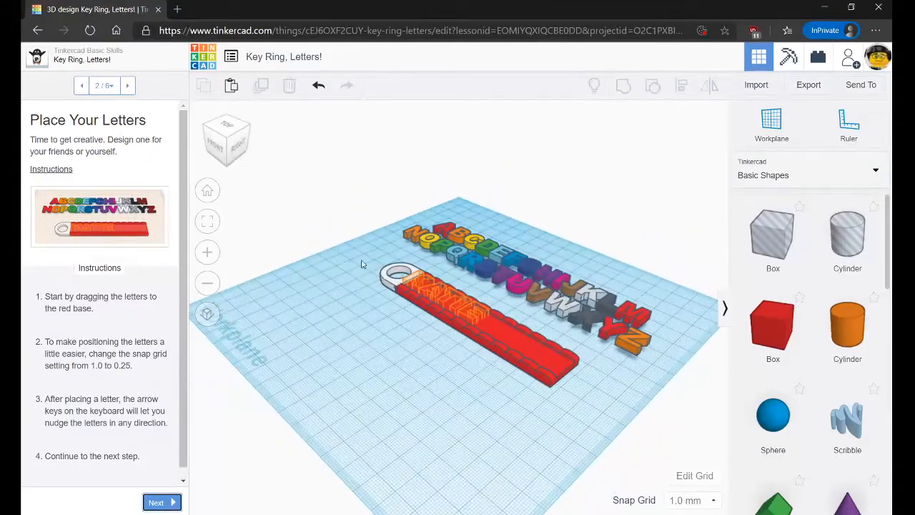
# - Review the Place Your Letters instructions and set the snap grid to 0.25 mm
pyautogui.click(205, 130)
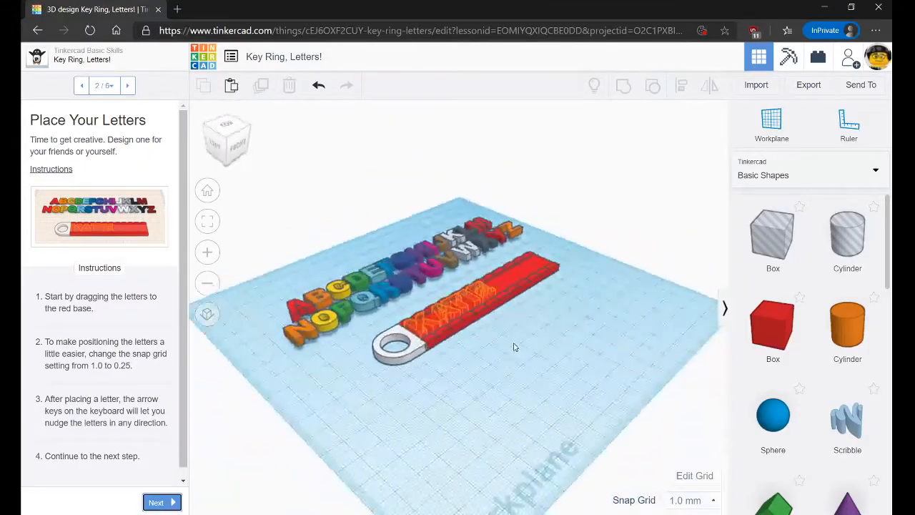
pyautogui.click(239, 132)
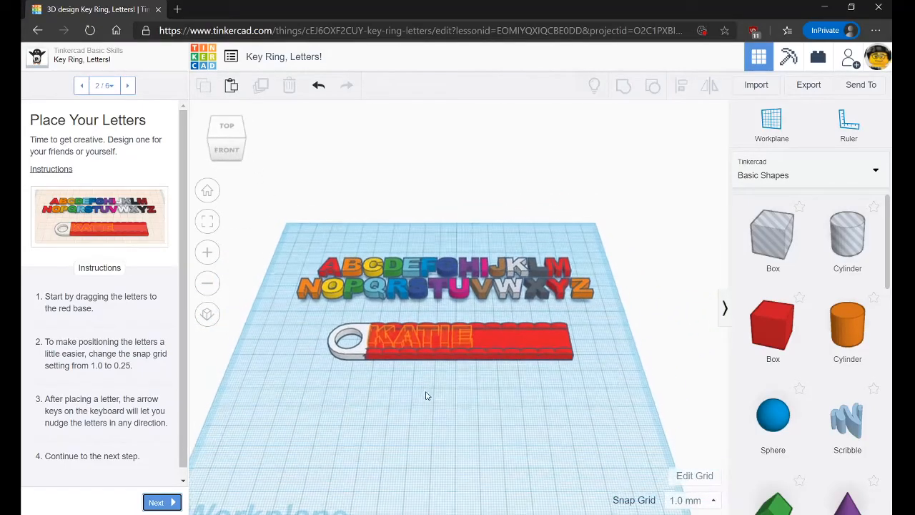
pyautogui.scroll(3, 425, 395)
pyautogui.moveTo(422, 417); pyautogui.dragTo(450, 409, button='middle')
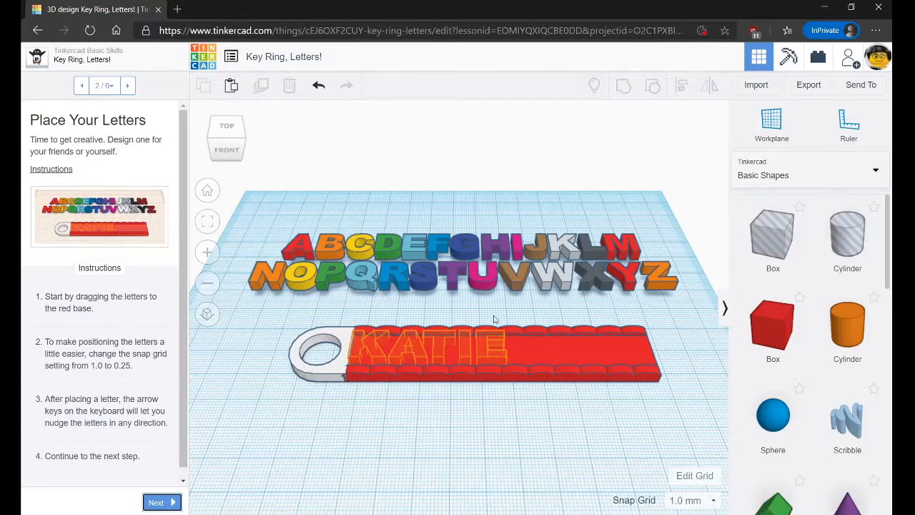
pyautogui.scroll(-1, 95, 320)
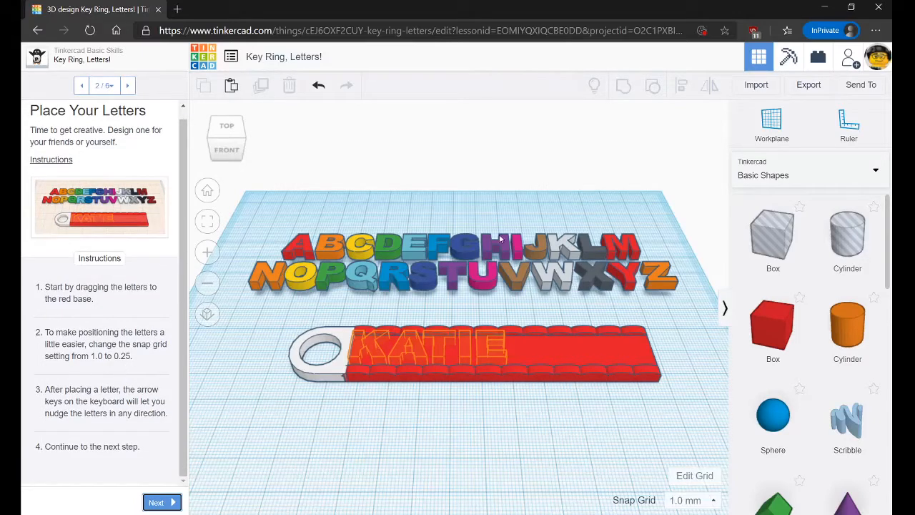
pyautogui.moveTo(127, 351); pyautogui.dragTo(133, 346)
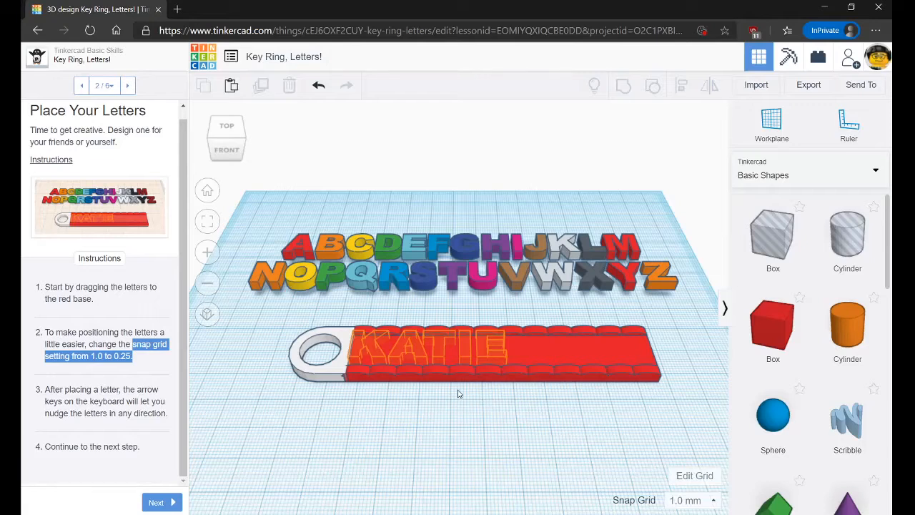
pyautogui.click(714, 503)
pyautogui.click(687, 418)
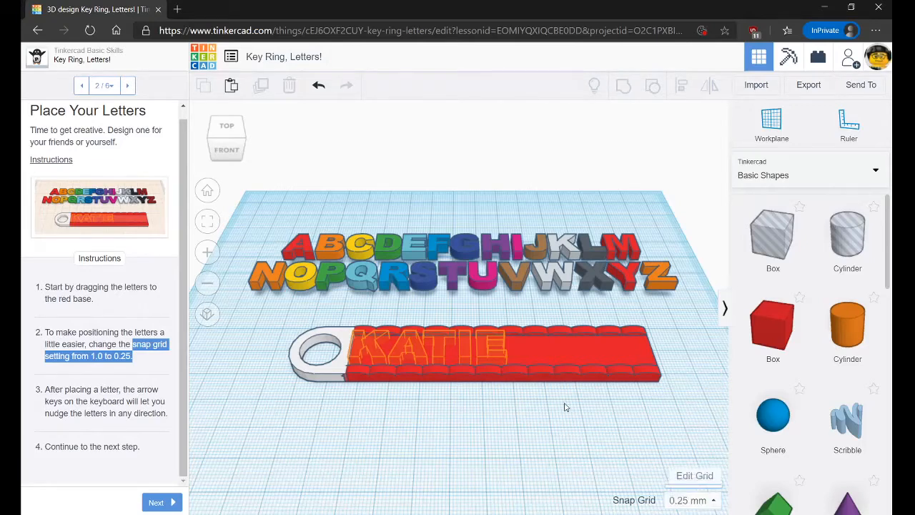
# - Examine the orange letter outlines on the red key ring base from several angles and close up
pyautogui.moveTo(402, 393); pyautogui.dragTo(229, 413, button='right')
pyautogui.scroll(8, 391, 362)
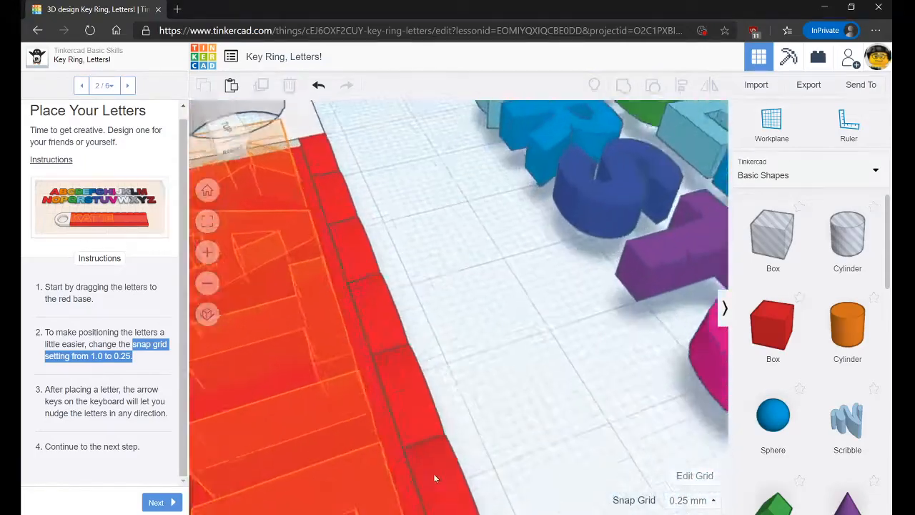
pyautogui.scroll(1, 465, 422)
pyautogui.moveTo(466, 422); pyautogui.dragTo(611, 107, button='middle')
pyautogui.moveTo(450, 232); pyautogui.dragTo(300, 252, button='right')
pyautogui.scroll(-10, 480, 262)
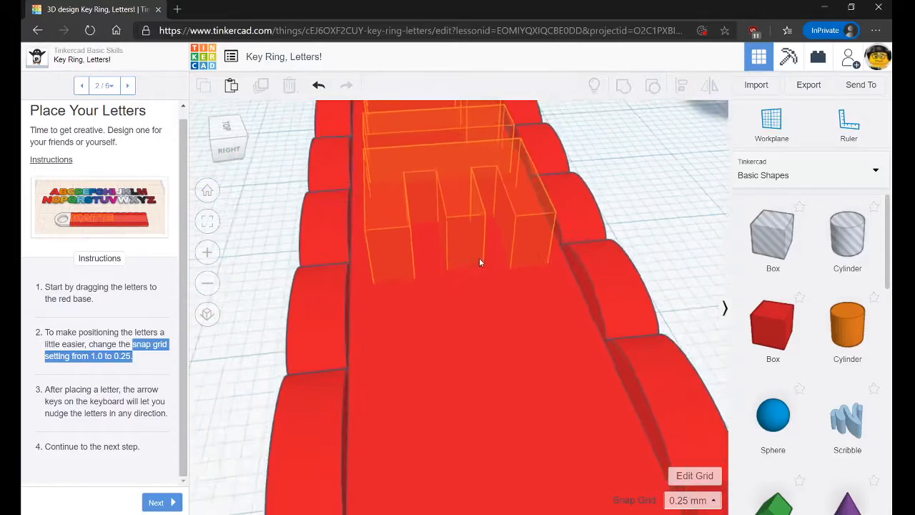
pyautogui.moveTo(346, 260); pyautogui.dragTo(448, 258, button='right')
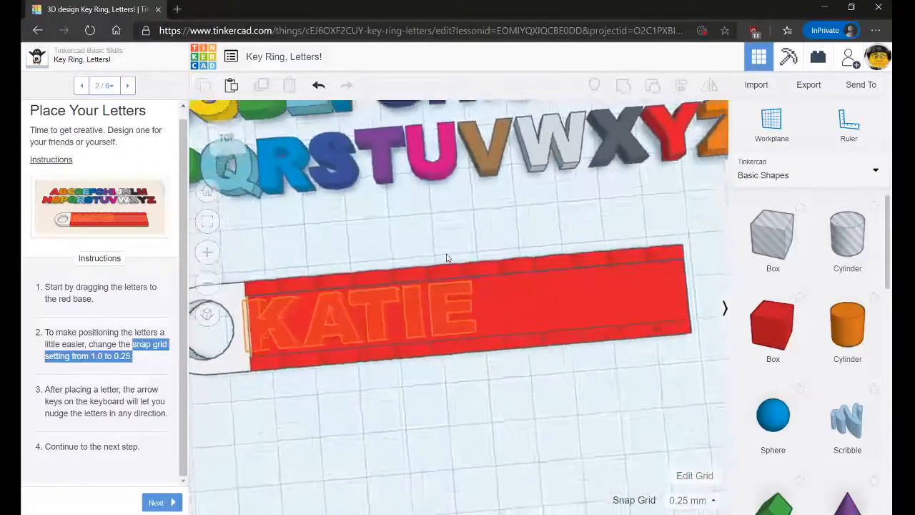
pyautogui.scroll(-3, 448, 257)
pyautogui.click(229, 155)
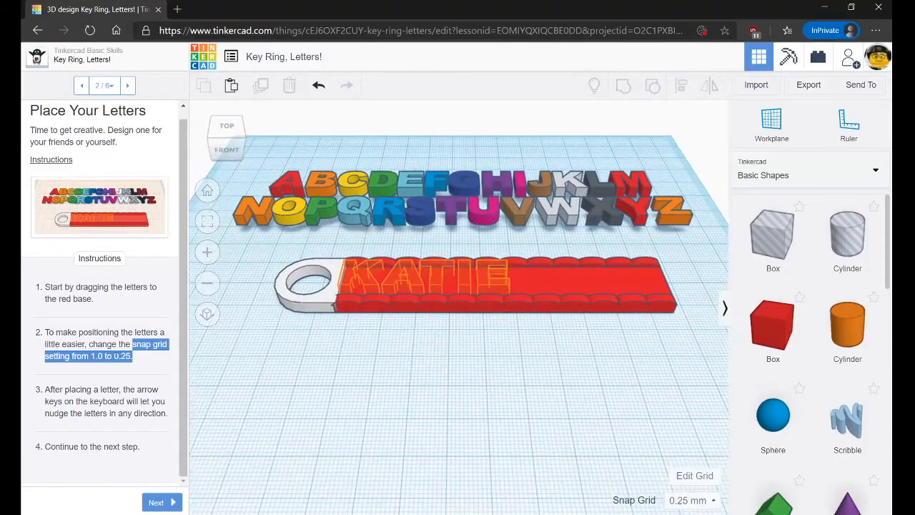
pyautogui.click(128, 381)
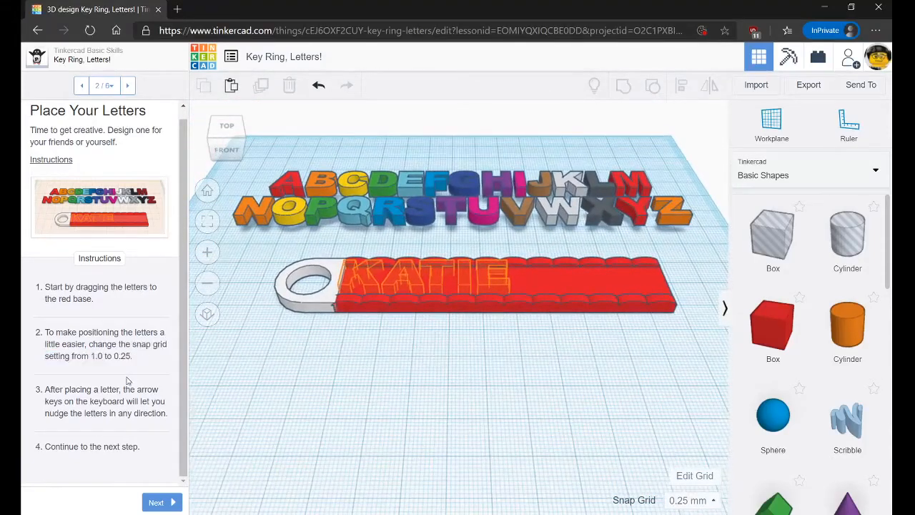
# - Place the letter K on its outline at the ring end of the red base
pyautogui.click(570, 187)
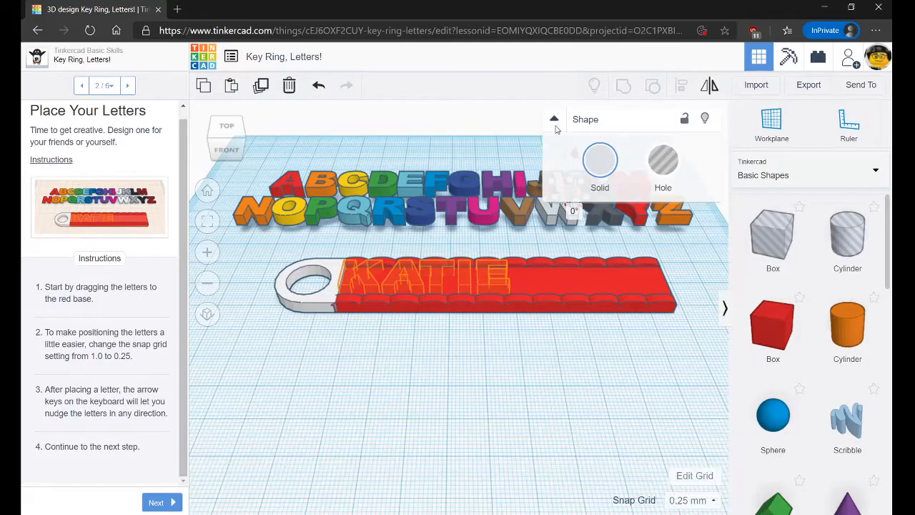
pyautogui.click(549, 394)
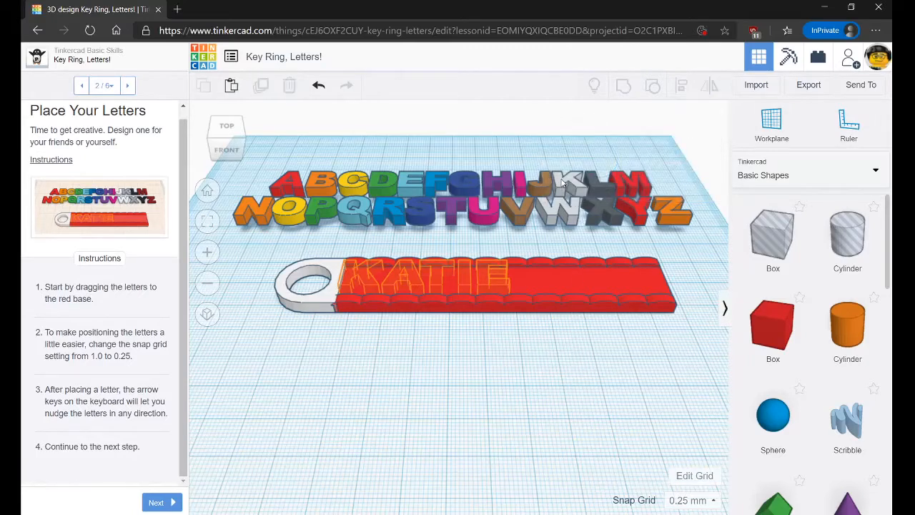
pyautogui.moveTo(562, 185); pyautogui.dragTo(350, 280)
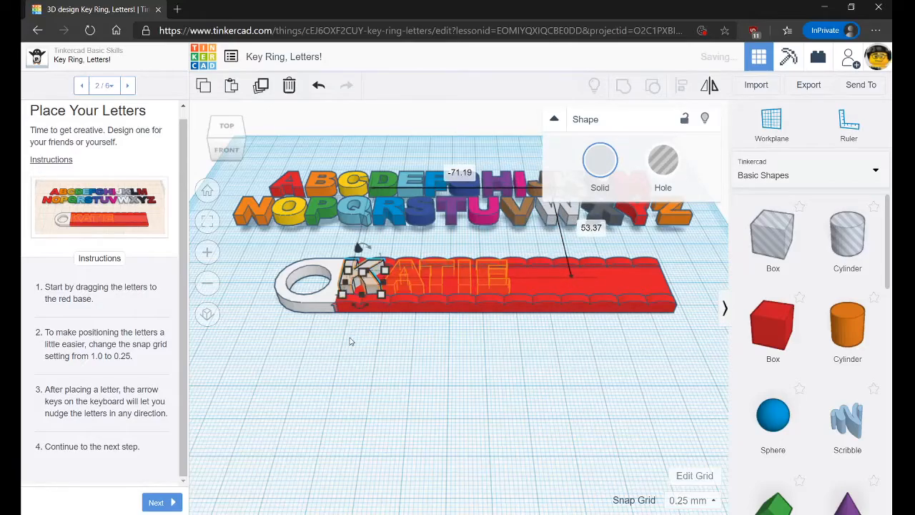
pyautogui.moveTo(349, 341); pyautogui.dragTo(541, 333, button='right')
pyautogui.scroll(5, 462, 347)
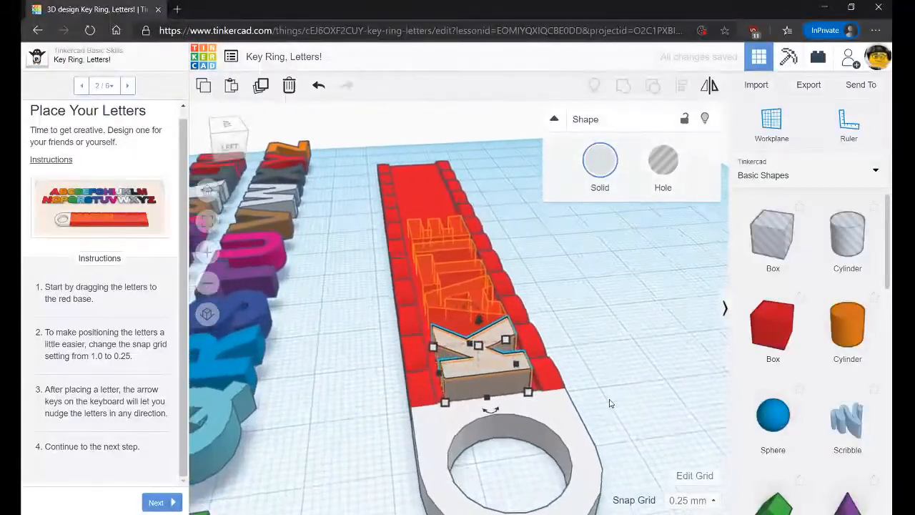
# - Try nudging the K back and forth along the base in 0.25 mm steps
pyautogui.moveTo(610, 403)
pyautogui.mouseDown(button='right')
pyautogui.moveTo(582, 377)
pyautogui.moveTo(608, 397)
pyautogui.mouseUp(button='right')
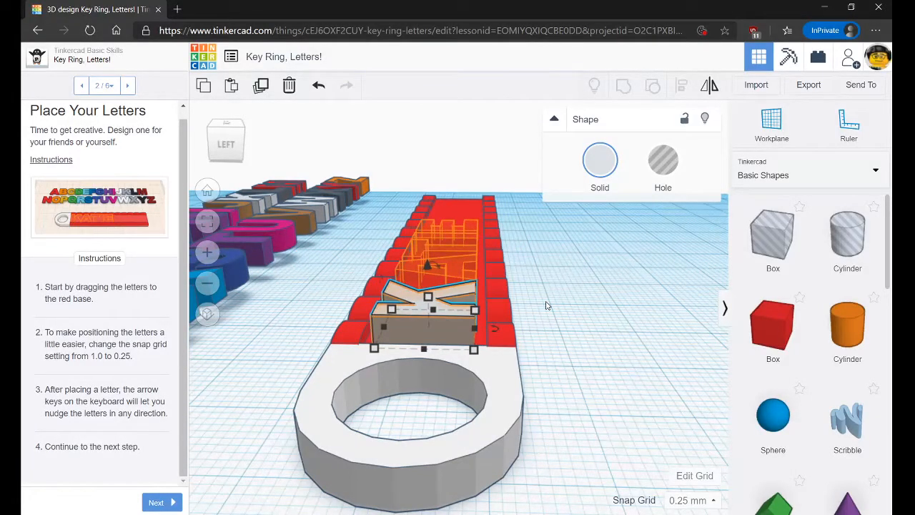
pyautogui.press('Down')
pyautogui.press('Up')
pyautogui.press('Up')
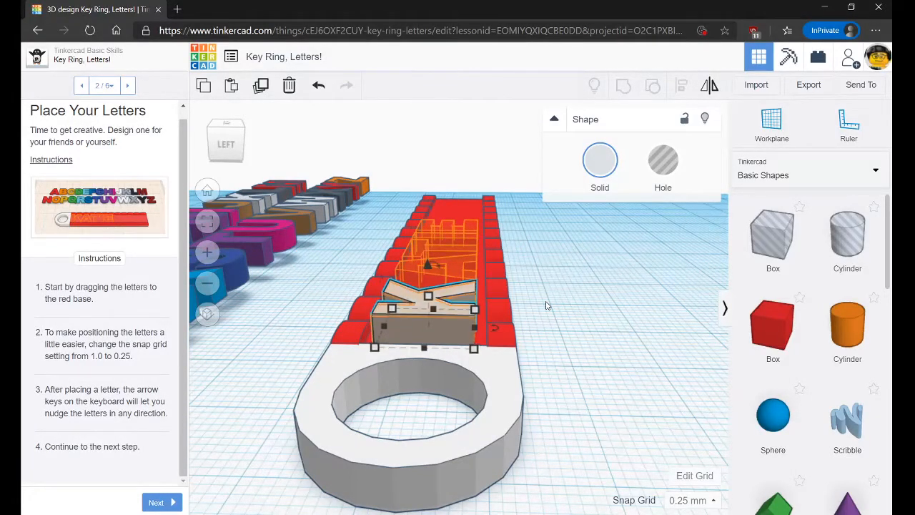
pyautogui.press('Down')
pyautogui.press('Down')
pyautogui.press('Up')
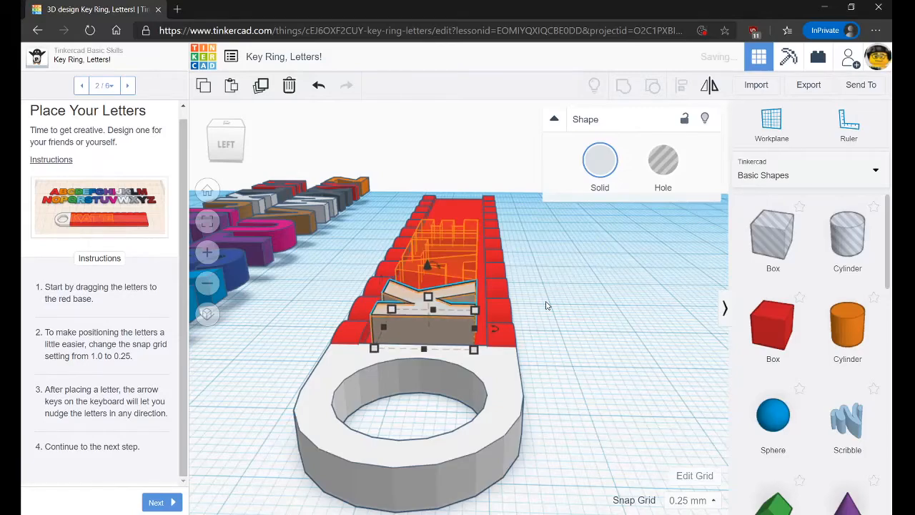
# - Try raising and lowering the K relative to the surface of the red base
pyautogui.moveTo(542, 339); pyautogui.dragTo(326, 390, button='right')
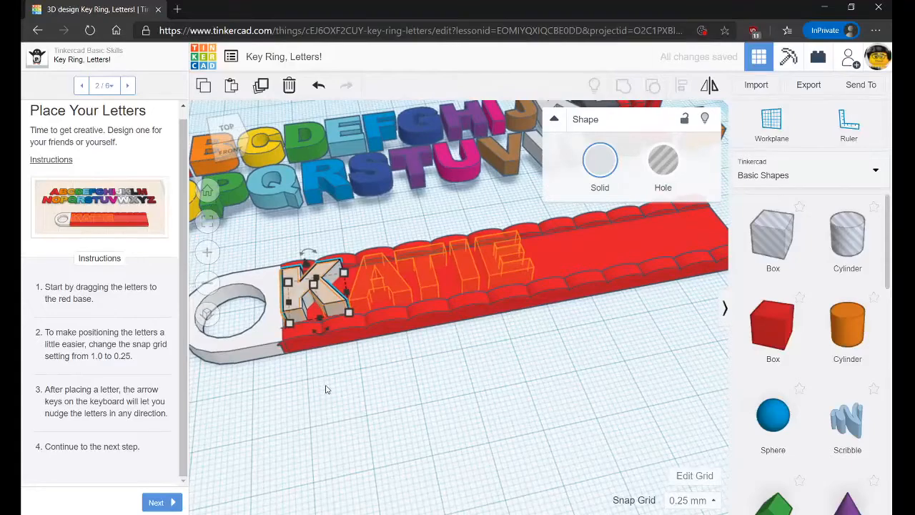
pyautogui.hotkey('ctrl', 'Up')
pyautogui.hotkey('ctrl', 'Down')
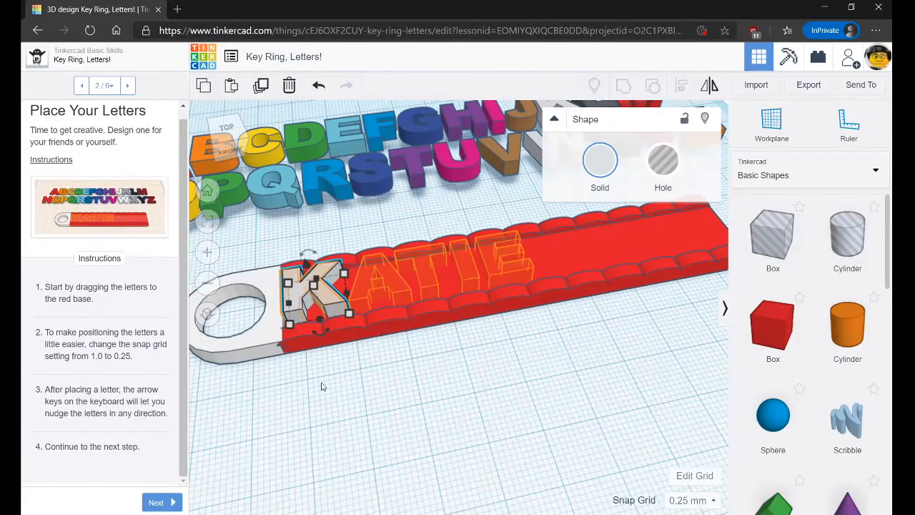
pyautogui.moveTo(344, 425); pyautogui.dragTo(484, 398, button='right')
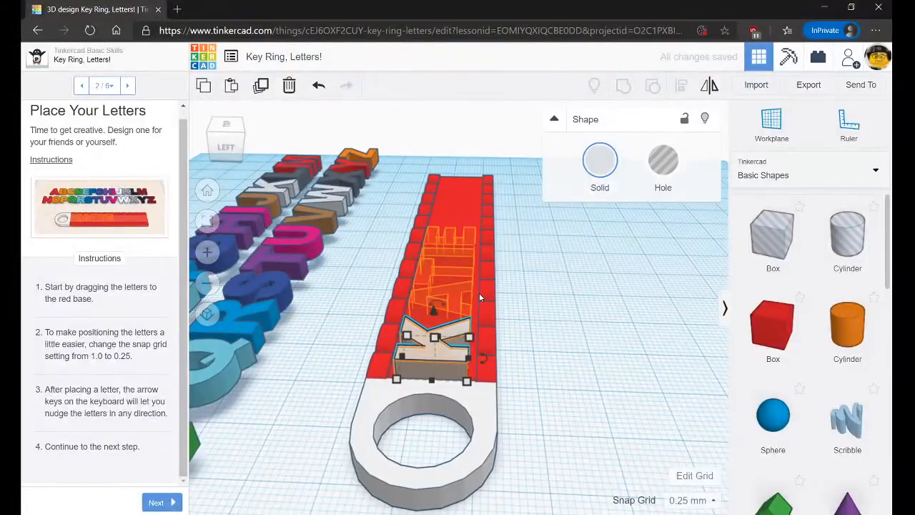
pyautogui.hotkey('ctrl', 'Up')
pyautogui.hotkey('ctrl', 'Down')
pyautogui.hotkey('ctrl', 'Up')
pyautogui.hotkey('ctrl', 'Down')
# - Nudge the K three grid steps toward the ring so it lines up with its outline
pyautogui.moveTo(517, 311); pyautogui.dragTo(412, 292, button='right')
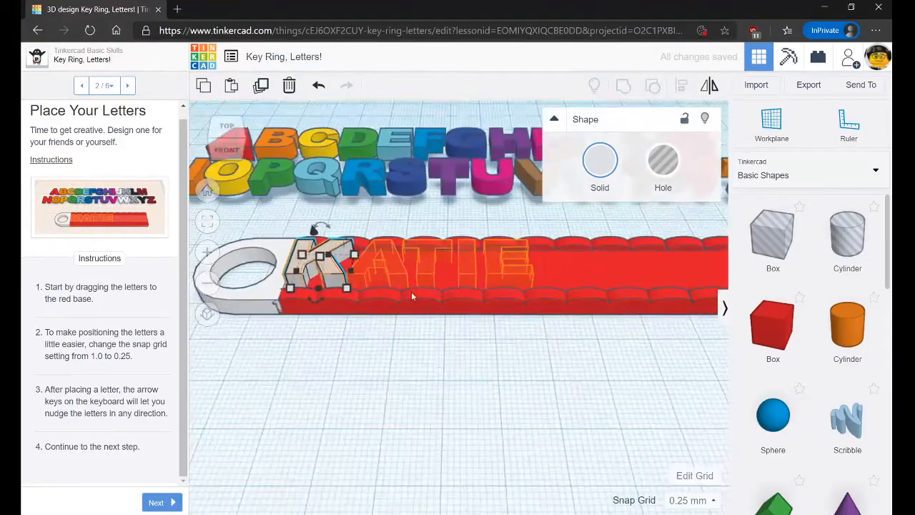
pyautogui.press('Left')
pyautogui.press('Left')
pyautogui.press('Left')
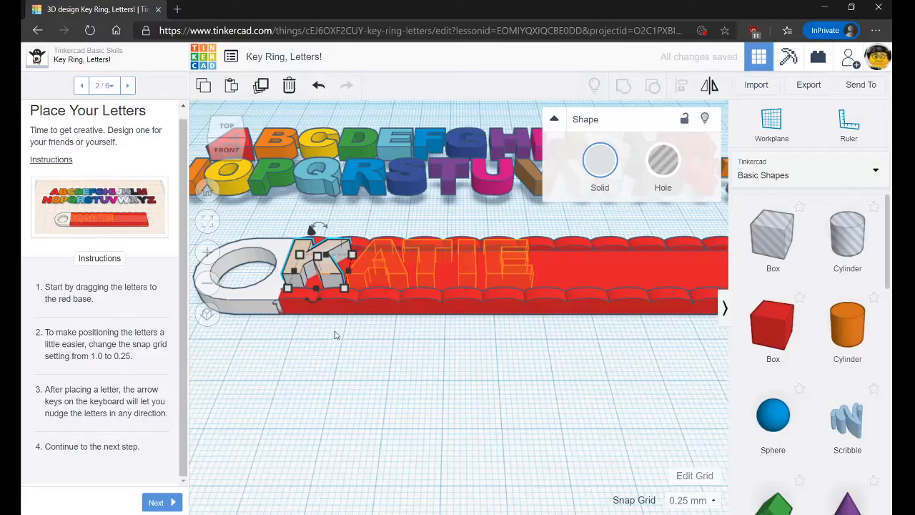
pyautogui.click(368, 359)
# - Place the letter A on its outline beside the K on the red base
pyautogui.scroll(2, 347, 383)
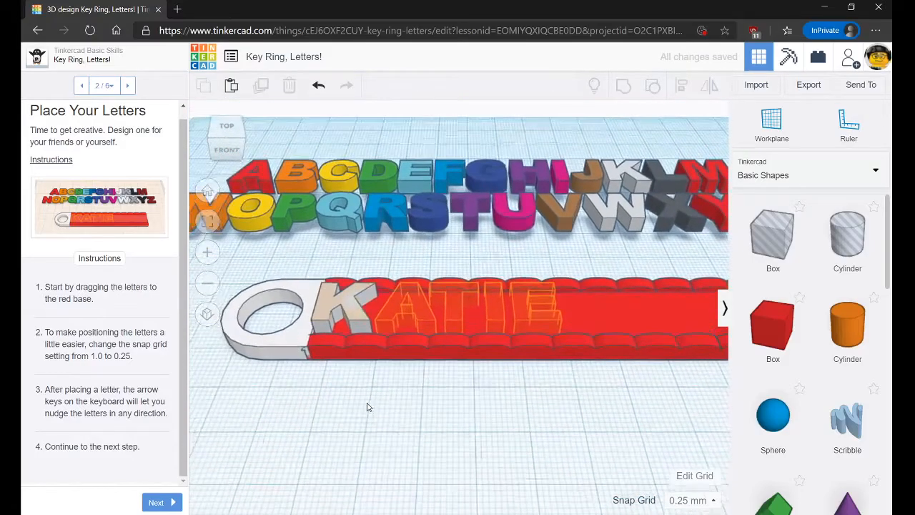
pyautogui.scroll(1, 365, 409)
pyautogui.moveTo(358, 413); pyautogui.dragTo(321, 279, button='right')
pyautogui.moveTo(412, 406); pyautogui.dragTo(306, 135, button='right')
pyautogui.moveTo(319, 147); pyautogui.dragTo(416, 309)
pyautogui.click(394, 398)
# - Place the letter T on its outline after the A and nudge it sideways until it lines up
pyautogui.moveTo(393, 408); pyautogui.dragTo(368, 394, button='right')
pyautogui.moveTo(505, 199); pyautogui.dragTo(452, 310)
pyautogui.moveTo(425, 429); pyautogui.dragTo(463, 346, button='right')
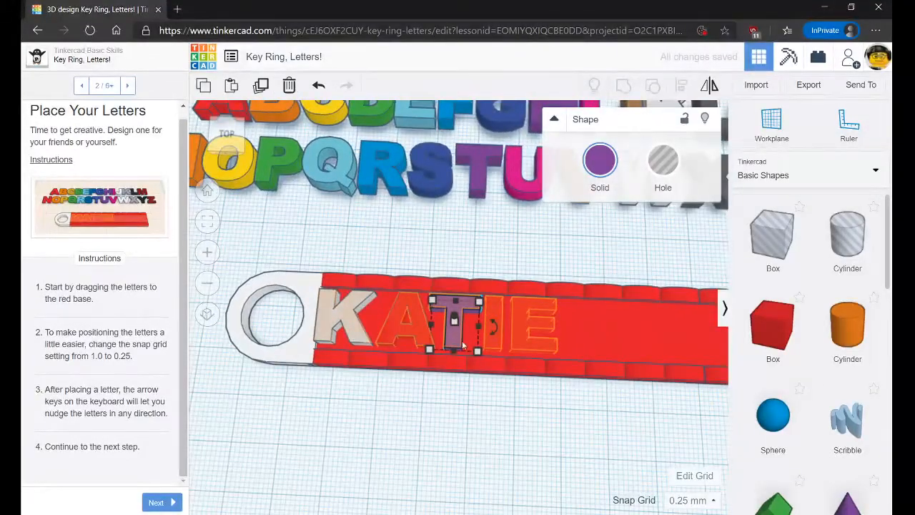
pyautogui.press('Right')
pyautogui.press('Right')
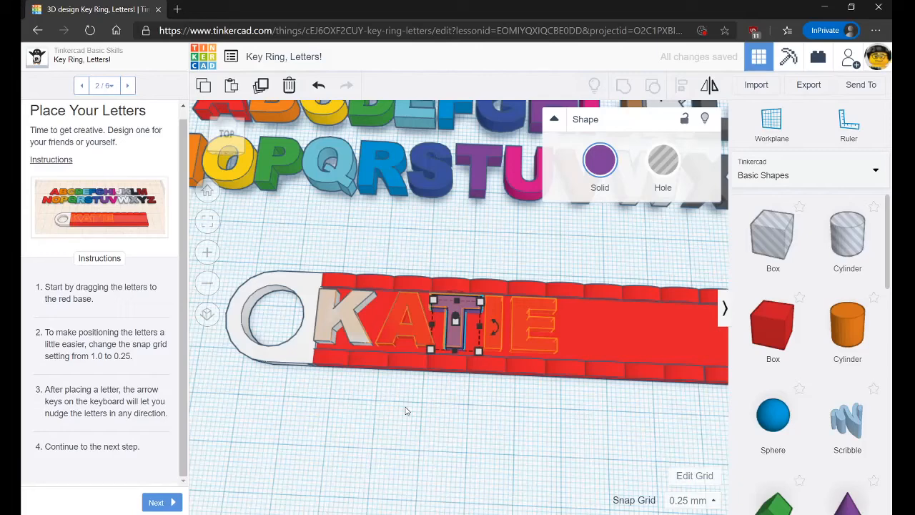
pyautogui.press('Left')
pyautogui.press('Left')
pyautogui.press('Left')
pyautogui.press('Left')
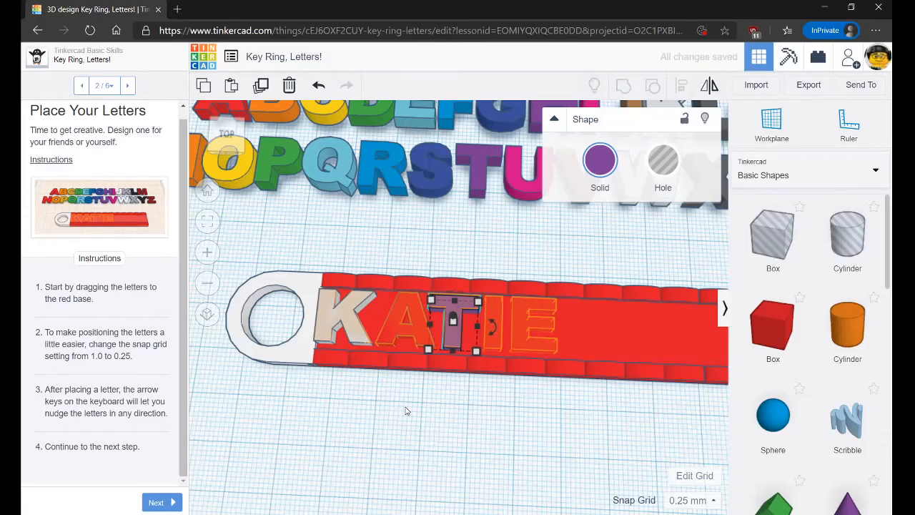
pyautogui.press('Right')
pyautogui.click(463, 450)
# - Place the letters I and E on their outlines after the T to complete the name
pyautogui.moveTo(501, 426); pyautogui.dragTo(469, 408, button='right')
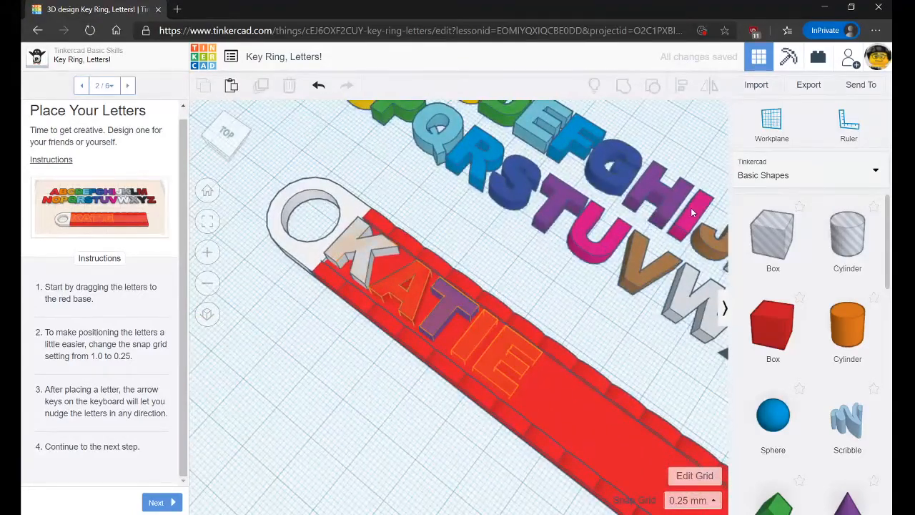
pyautogui.moveTo(691, 208); pyautogui.dragTo(473, 336)
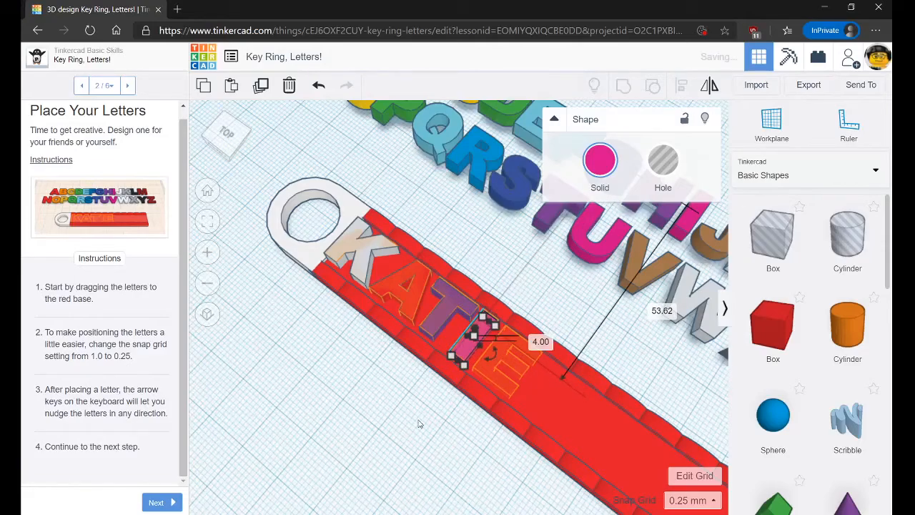
pyautogui.click(382, 432)
pyautogui.moveTo(381, 434); pyautogui.dragTo(392, 407, button='right')
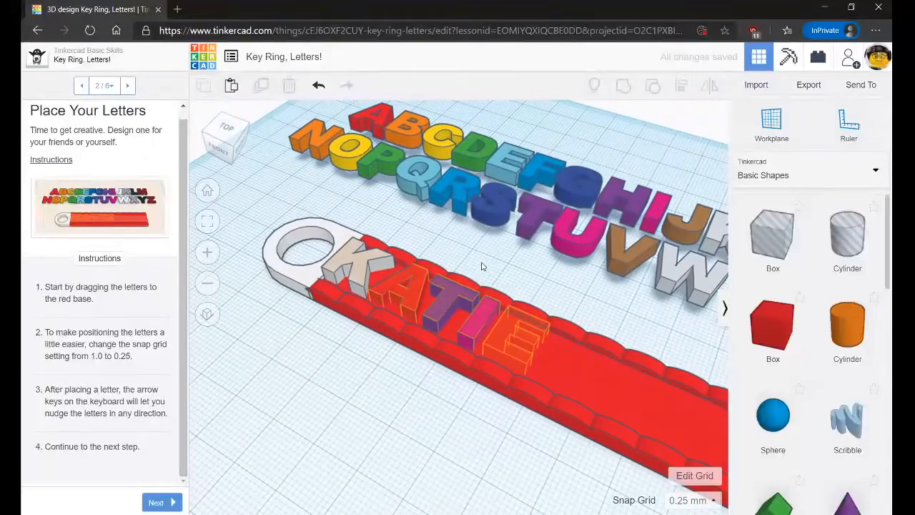
pyautogui.moveTo(491, 173); pyautogui.dragTo(492, 353)
pyautogui.click(445, 423)
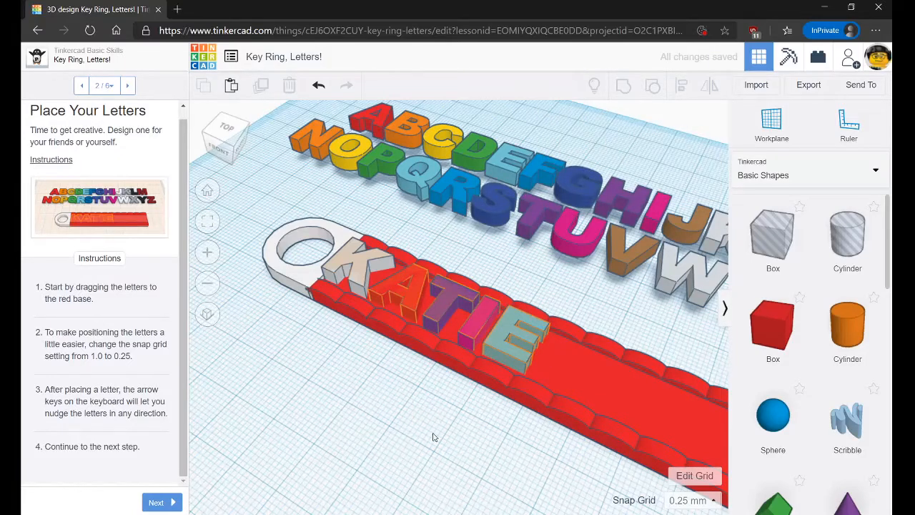
# - Check the completed lettering from above and continue to the Resize the Red Base step
pyautogui.moveTo(467, 436)
pyautogui.mouseDown(button='right')
pyautogui.moveTo(500, 494)
pyautogui.moveTo(511, 484)
pyautogui.moveTo(462, 474)
pyautogui.moveTo(391, 403)
pyautogui.moveTo(356, 345)
pyautogui.moveTo(462, 322)
pyautogui.moveTo(611, 416)
pyautogui.moveTo(577, 479)
pyautogui.moveTo(470, 468)
pyautogui.moveTo(468, 436)
pyautogui.mouseUp(button='right')
pyautogui.scroll(-3, 469, 435)
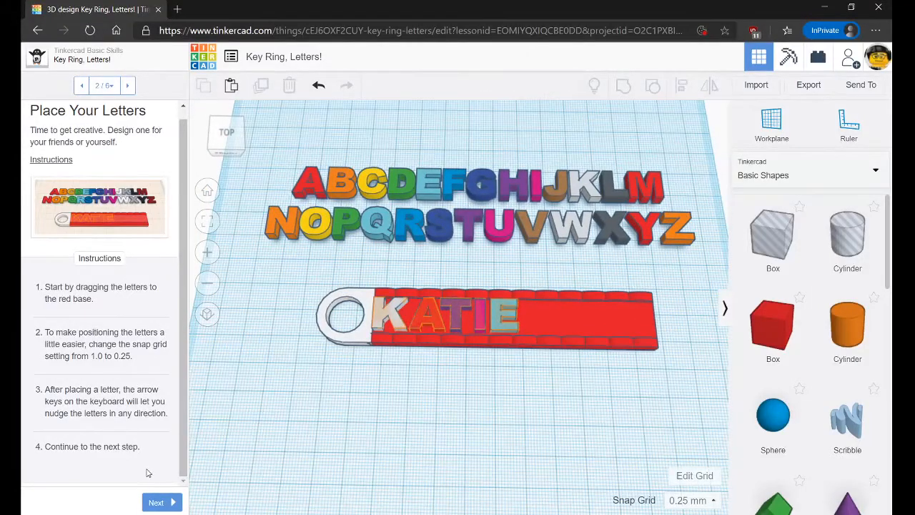
pyautogui.click(157, 503)
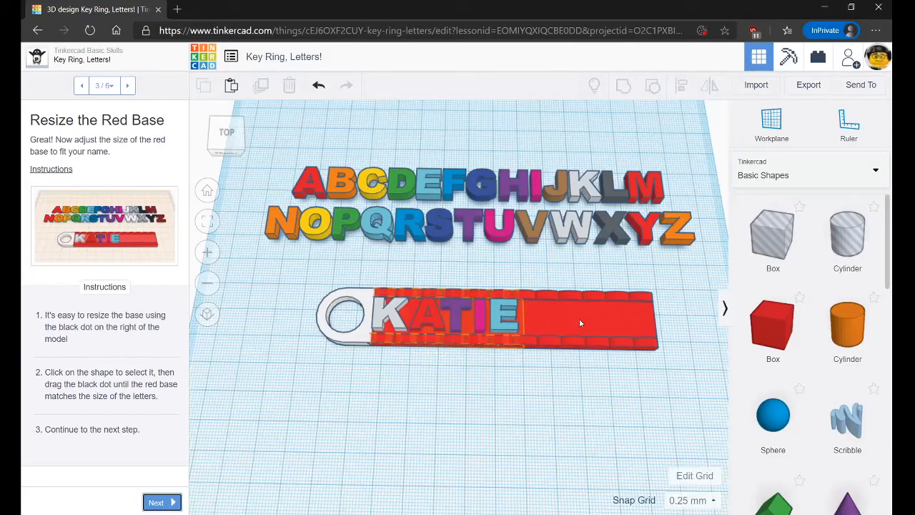
# - Shorten the red base to about 54.6 mm so that it ends just past the letter E
pyautogui.moveTo(520, 380); pyautogui.dragTo(404, 412, button='right')
pyautogui.scroll(3, 507, 341)
pyautogui.moveTo(507, 350); pyautogui.dragTo(433, 432, button='right')
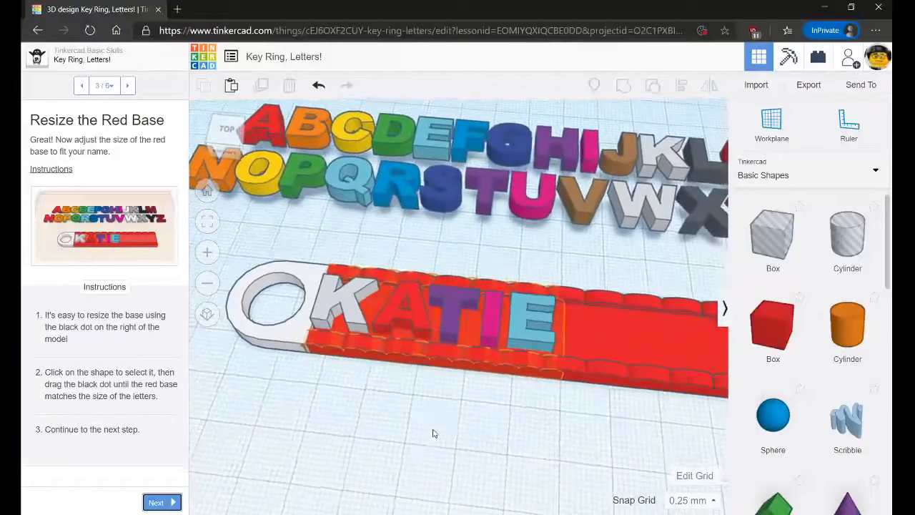
pyautogui.scroll(-3, 450, 432)
pyautogui.scroll(-3, 450, 432)
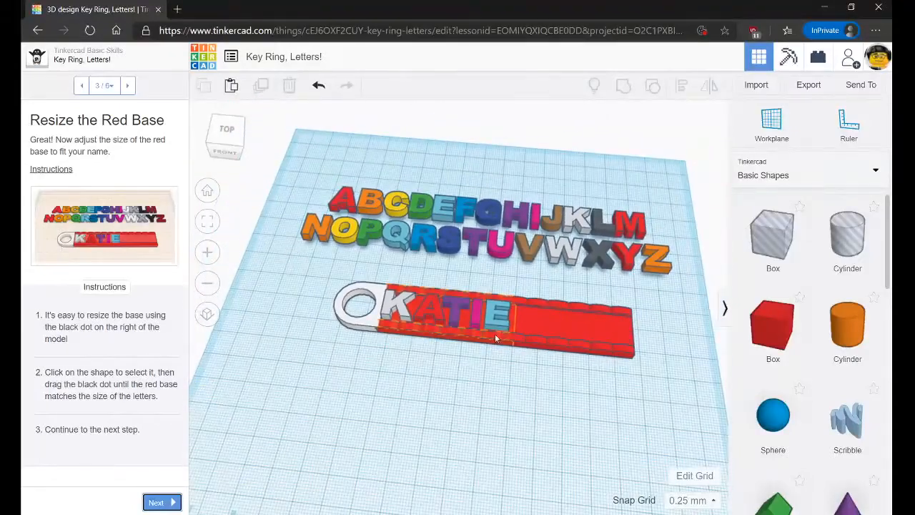
pyautogui.click(566, 328)
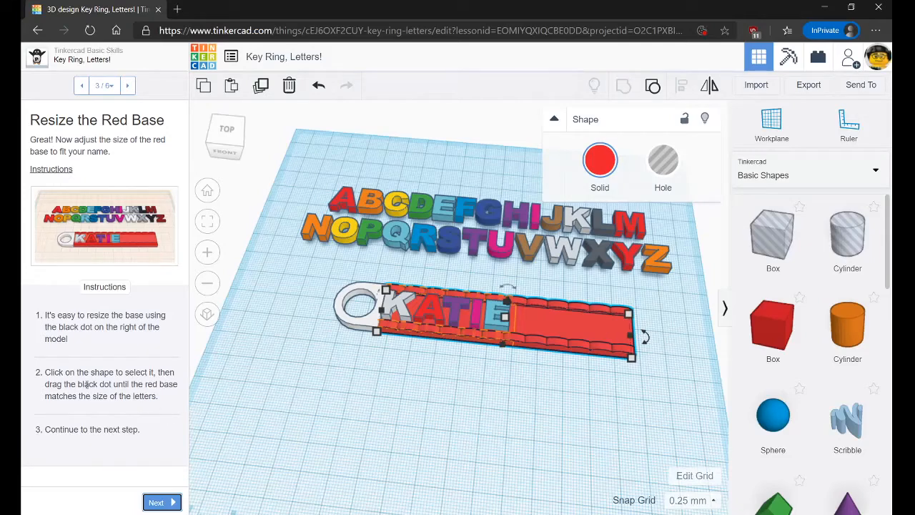
pyautogui.moveTo(631, 337); pyautogui.dragTo(513, 327)
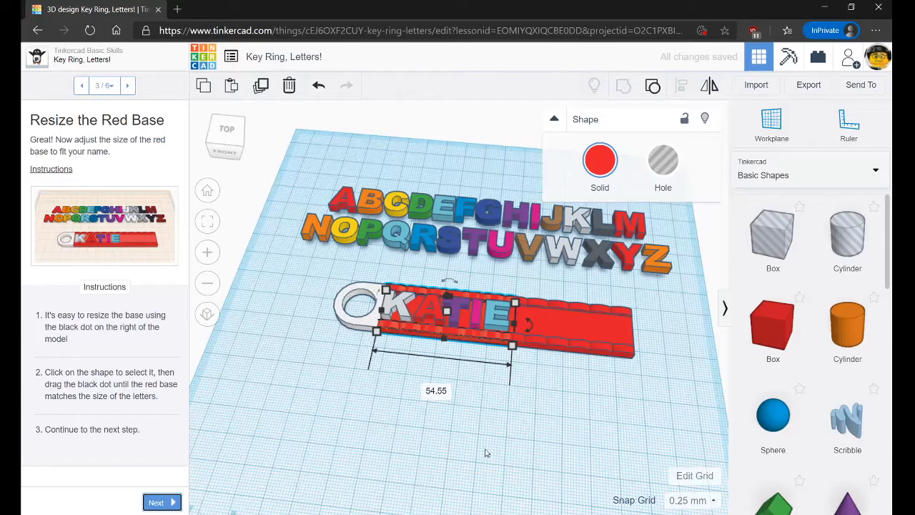
pyautogui.click(453, 436)
# - Shorten the red base piece that still extends beyond the lettering so it also ends just past the E
pyautogui.moveTo(601, 365); pyautogui.dragTo(554, 354, button='right')
pyautogui.click(553, 354)
pyautogui.moveTo(500, 417); pyautogui.dragTo(545, 481)
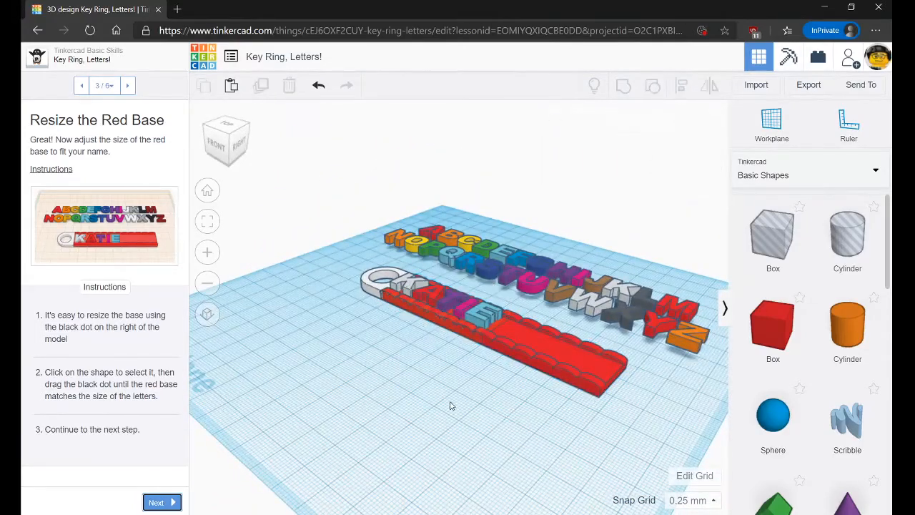
pyautogui.moveTo(452, 402); pyautogui.dragTo(488, 455, button='right')
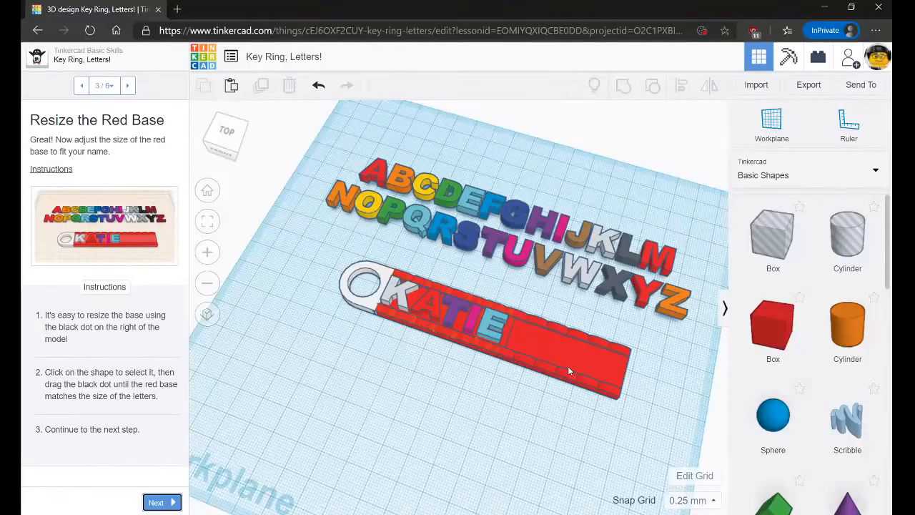
pyautogui.click(608, 376)
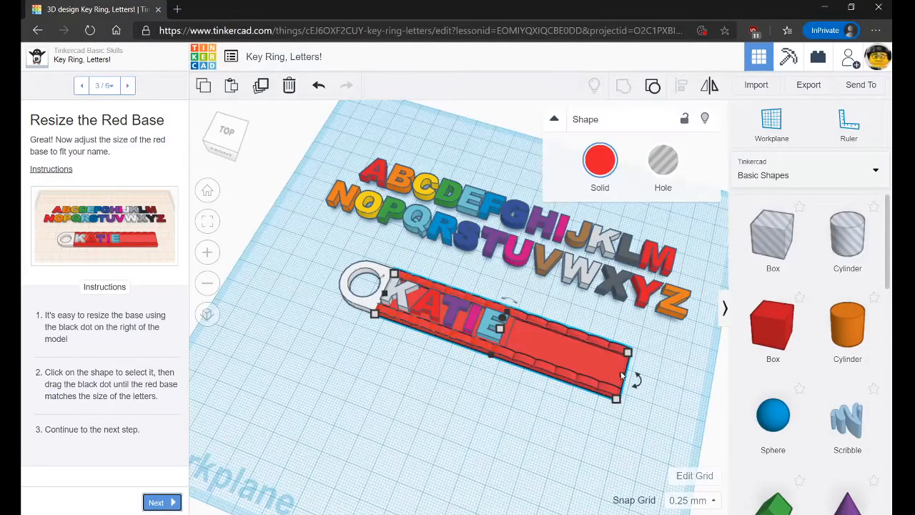
pyautogui.moveTo(616, 398); pyautogui.dragTo(502, 360)
pyautogui.click(548, 419)
pyautogui.moveTo(547, 420); pyautogui.dragTo(106, 408, button='right')
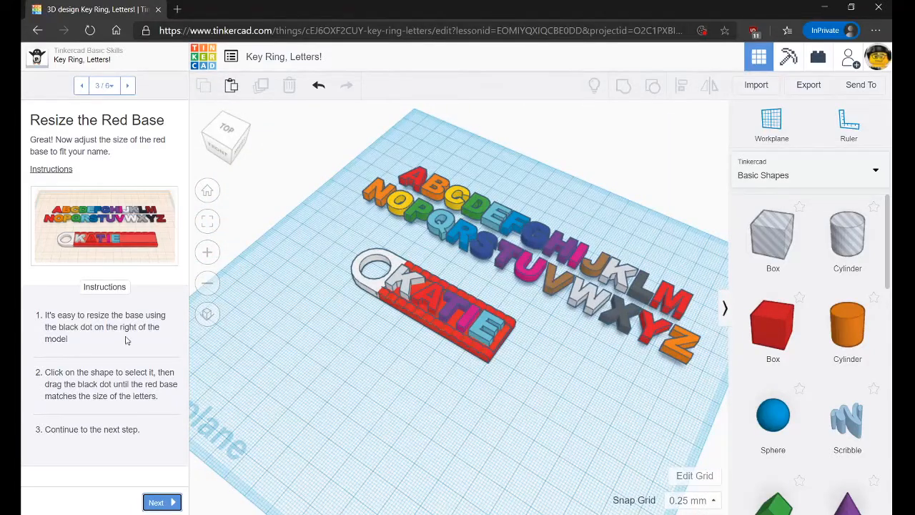
# - Continue to the Clean Up step of the lesson
pyautogui.click(156, 503)
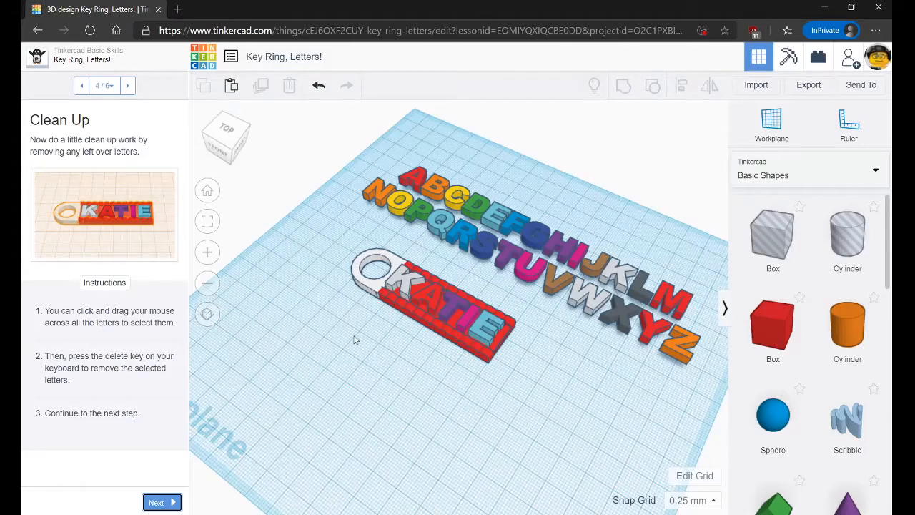
pyautogui.moveTo(330, 309); pyautogui.dragTo(435, 400)
pyautogui.moveTo(280, 336); pyautogui.dragTo(325, 392)
pyautogui.moveTo(289, 333); pyautogui.dragTo(412, 420)
pyautogui.moveTo(419, 310); pyautogui.dragTo(453, 356)
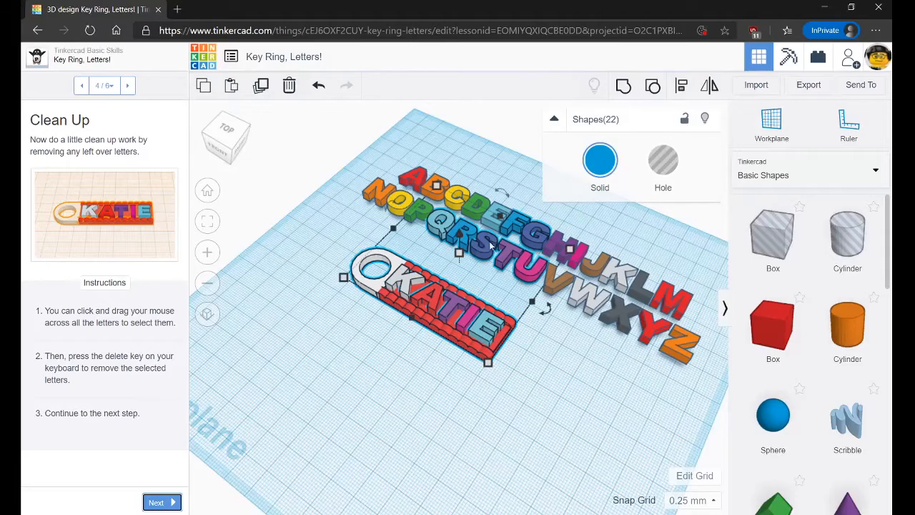
pyautogui.moveTo(404, 392); pyautogui.dragTo(516, 394, button='right')
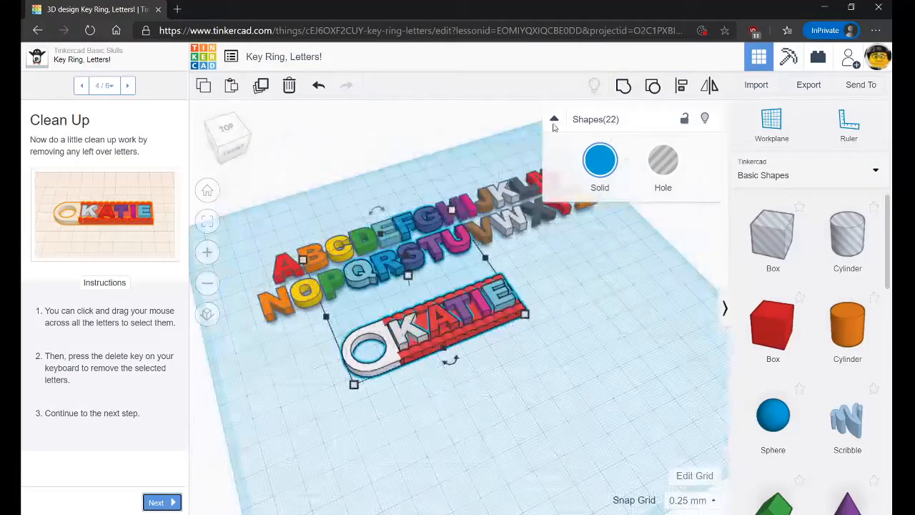
pyautogui.click(558, 121)
pyautogui.click(615, 127)
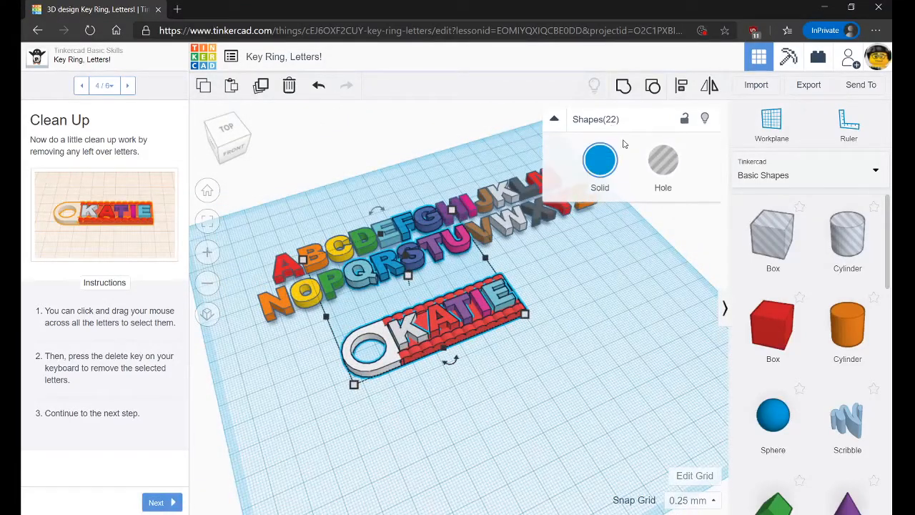
pyautogui.click(600, 391)
# - Select both rows of leftover alphabet letters from the top view and delete them, keeping only the key ring
pyautogui.moveTo(462, 432); pyautogui.dragTo(482, 301, button='right')
pyautogui.click(229, 143)
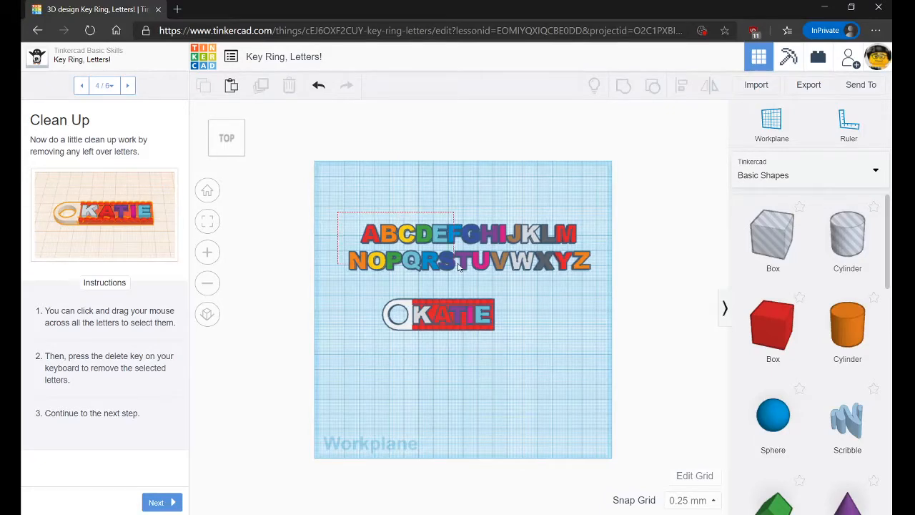
pyautogui.moveTo(459, 266); pyautogui.dragTo(600, 276)
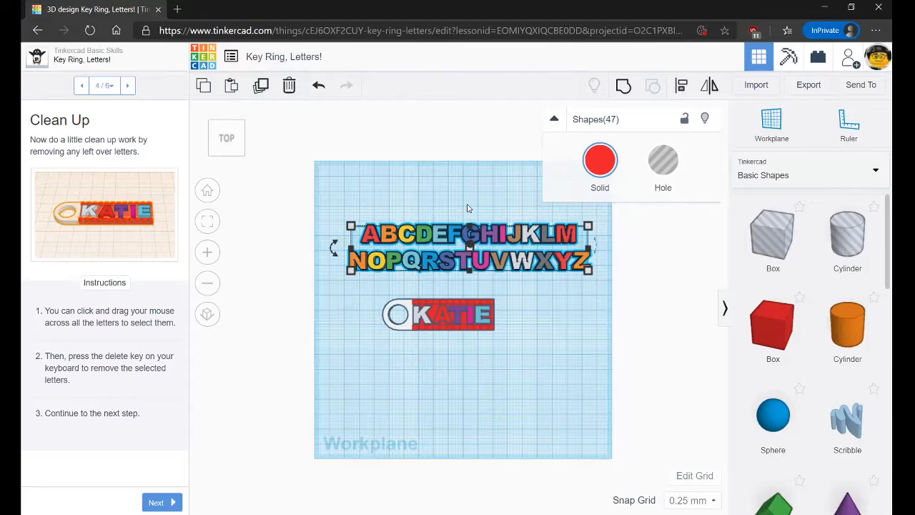
pyautogui.press('Delete')
pyautogui.moveTo(532, 405); pyautogui.dragTo(434, 340, button='right')
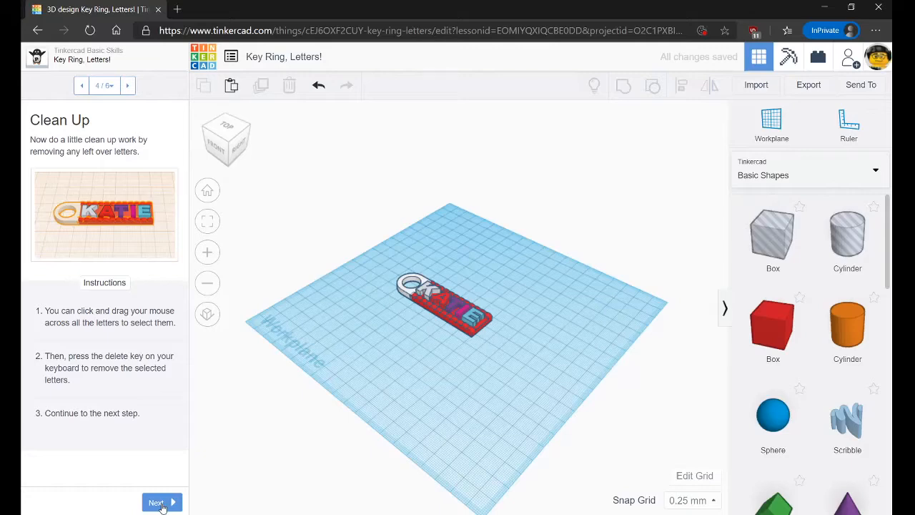
# - Continue to the Group the Remaining Shapes step and group all key ring shapes into a single object
pyautogui.click(214, 137)
pyautogui.scroll(5, 425, 360)
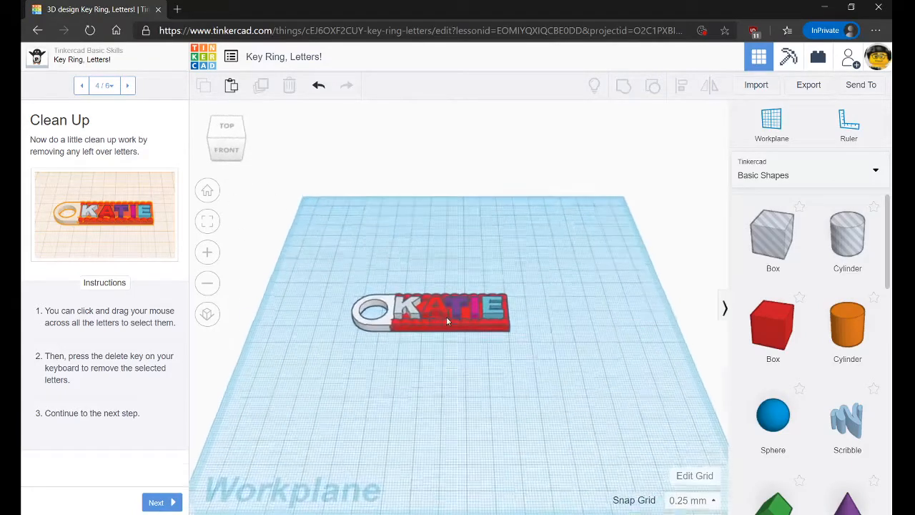
pyautogui.moveTo(429, 380); pyautogui.dragTo(482, 376, button='middle')
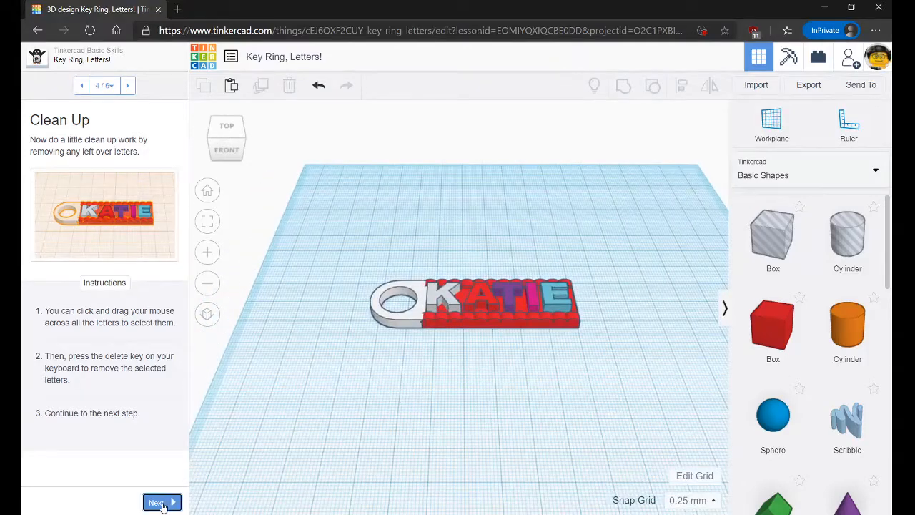
pyautogui.click(162, 503)
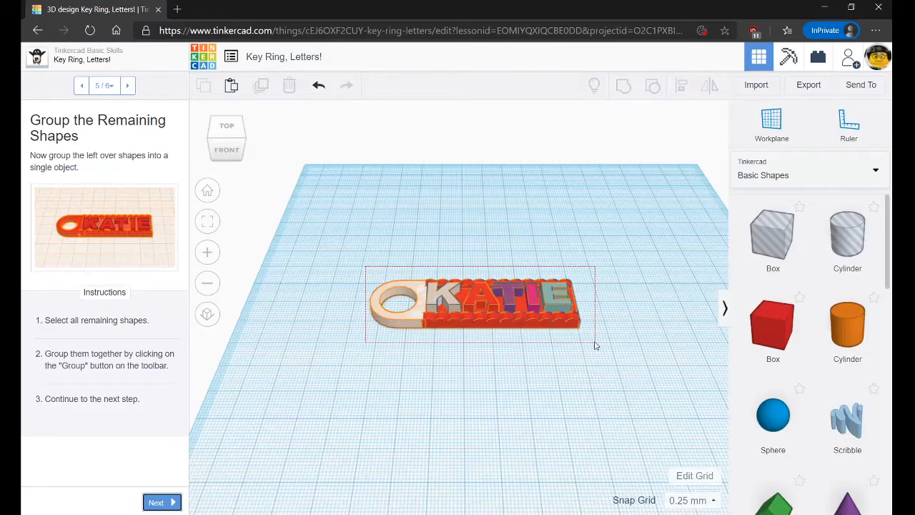
pyautogui.moveTo(595, 345); pyautogui.dragTo(595, 345)
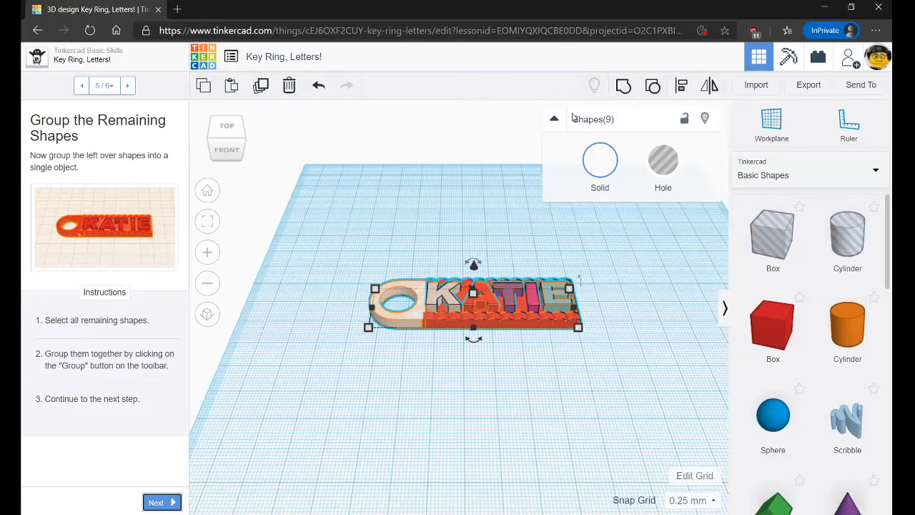
pyautogui.hotkey('ctrl', 'g')
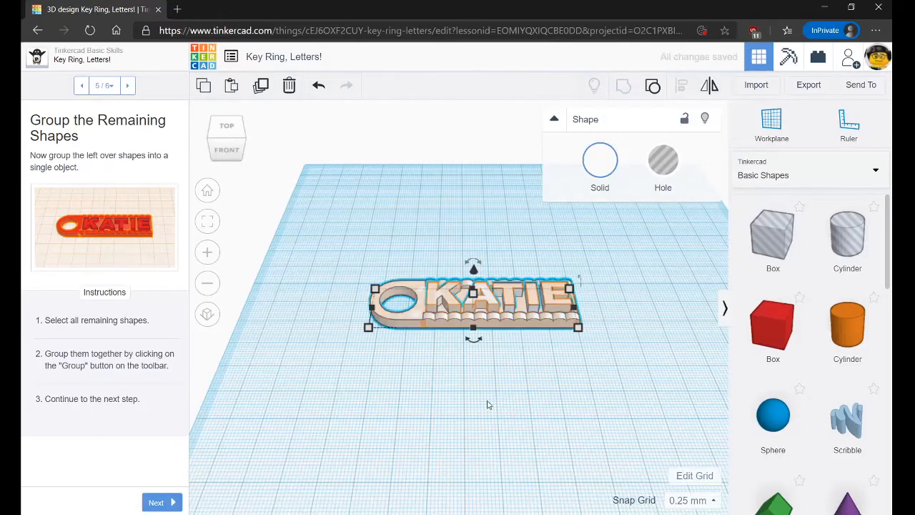
pyautogui.click(488, 404)
# - Check the grouped key ring from several angles and complete the Key Ring, Letters! lesson
pyautogui.moveTo(531, 384); pyautogui.dragTo(434, 322, button='right')
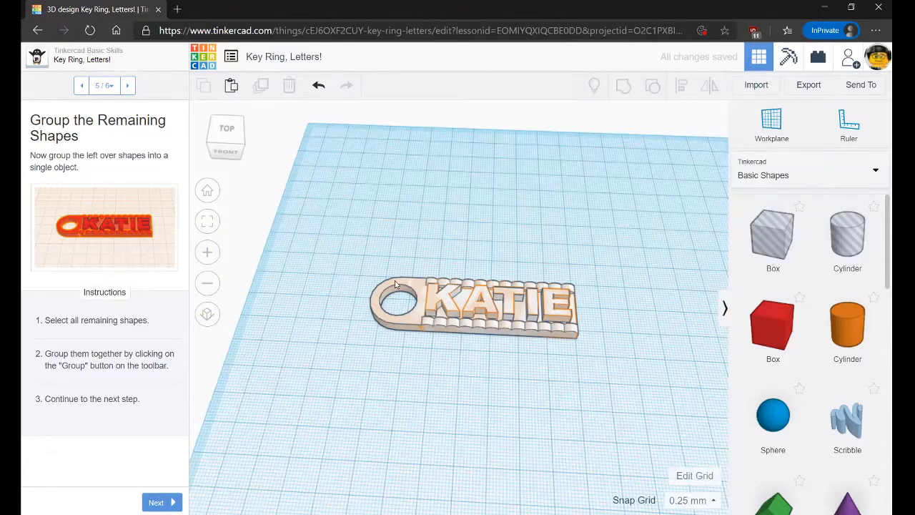
pyautogui.moveTo(433, 364); pyautogui.dragTo(396, 331, button='right')
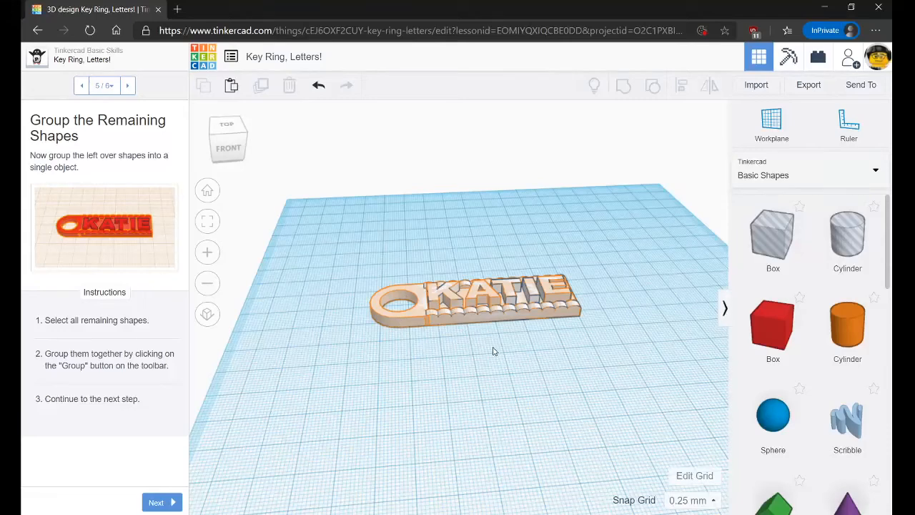
pyautogui.moveTo(493, 351); pyautogui.dragTo(265, 450, button='right')
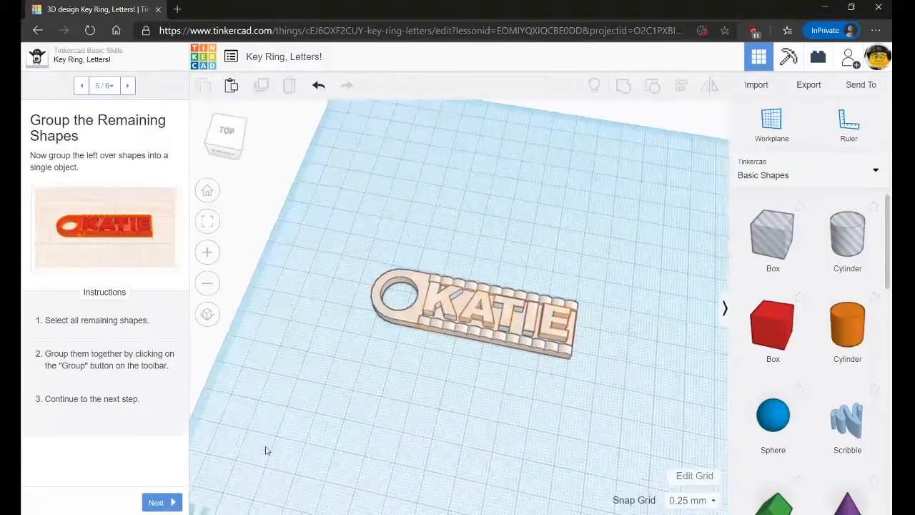
pyautogui.click(153, 503)
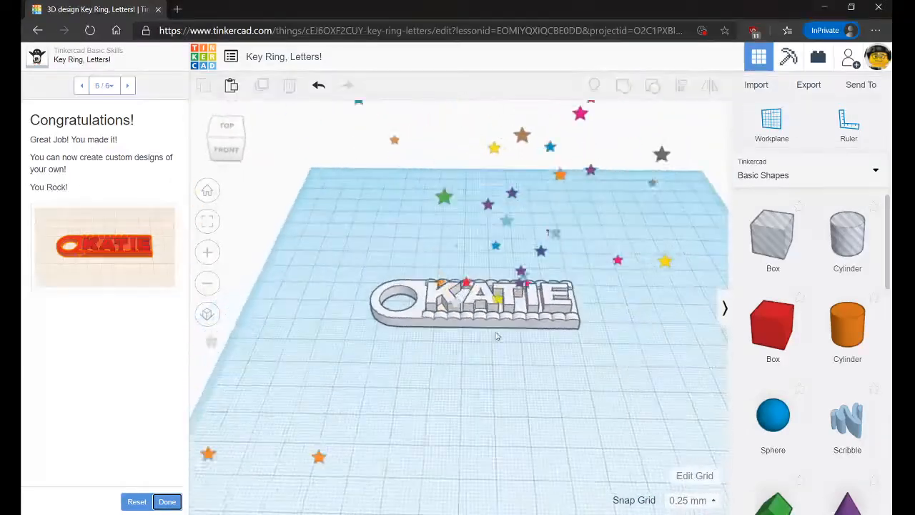
pyautogui.click(475, 295)
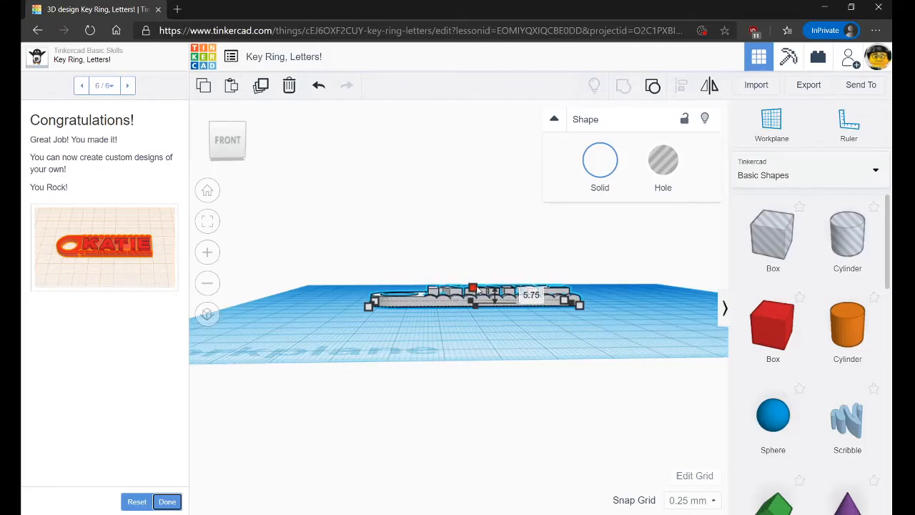
pyautogui.click(473, 347)
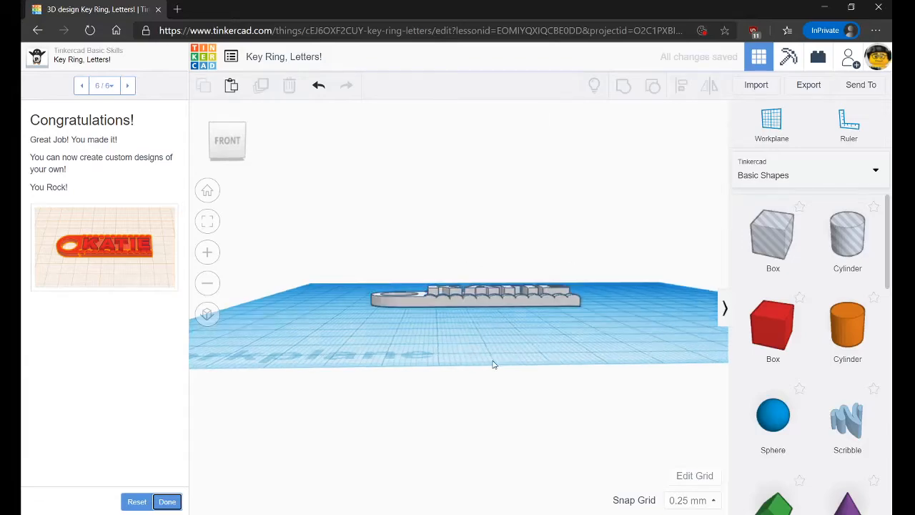
pyautogui.moveTo(493, 364); pyautogui.dragTo(384, 348, button='right')
pyautogui.click(167, 502)
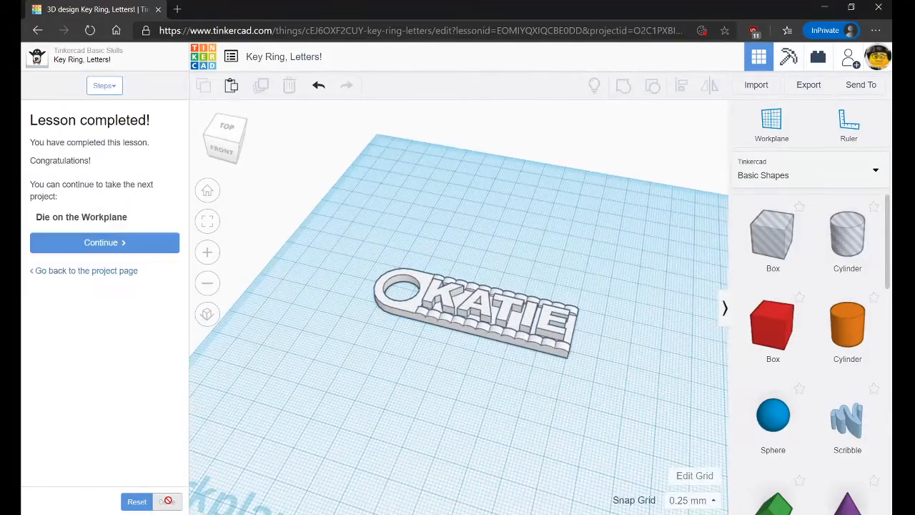
# - Start the Die on the Workplane project and continue to The Die Is Almost Done step
pyautogui.click(141, 248)
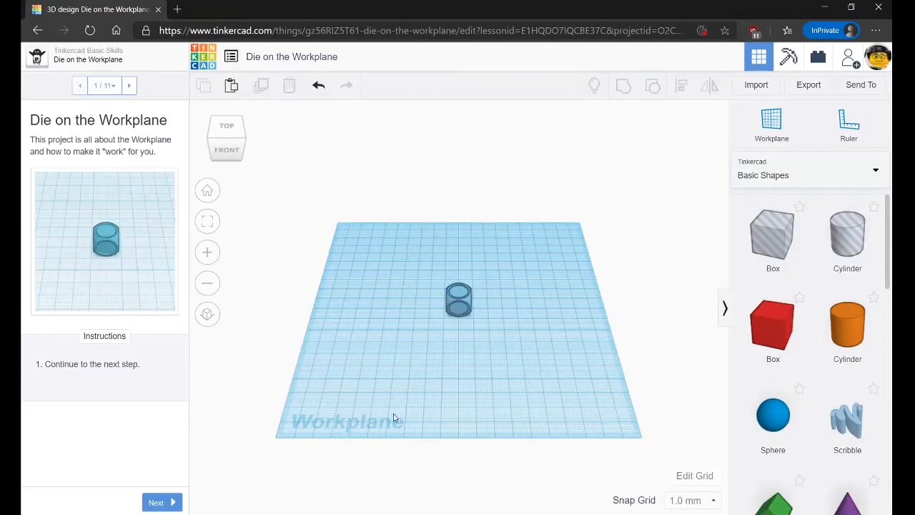
pyautogui.moveTo(321, 324); pyautogui.dragTo(445, 296, button='right')
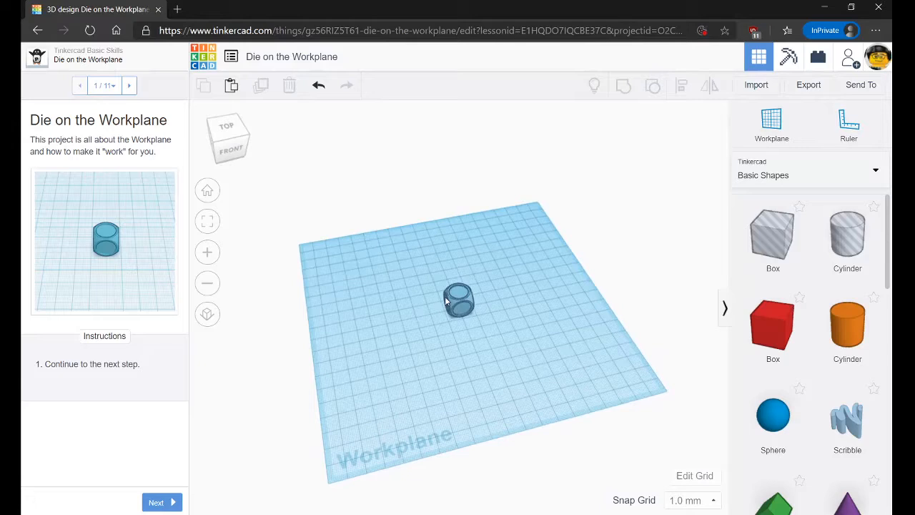
pyautogui.click(216, 145)
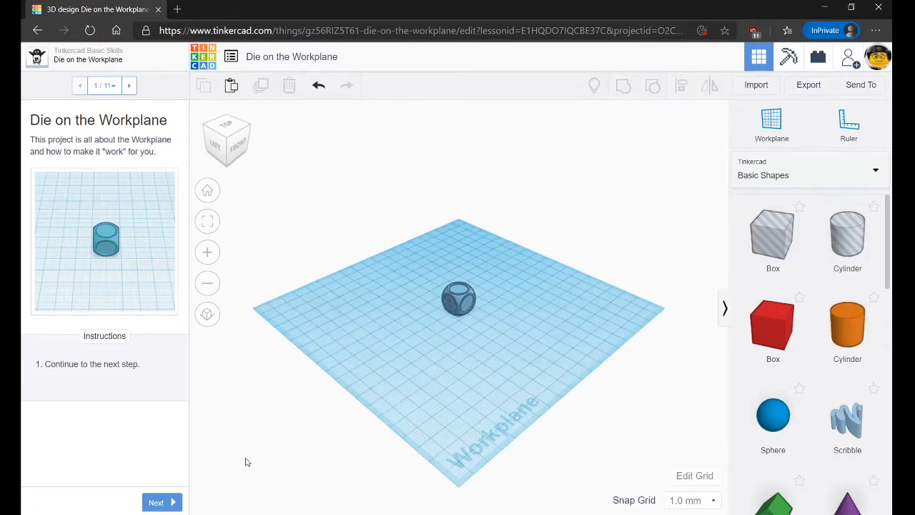
pyautogui.click(154, 502)
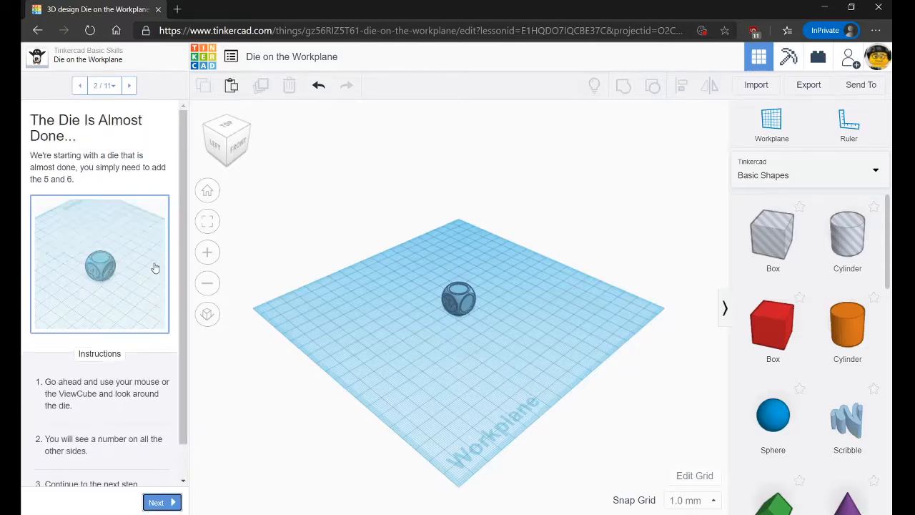
# - Inspect the unfinished die up close and continue to the Move the Workplane step
pyautogui.moveTo(417, 334); pyautogui.dragTo(215, 325, button='right')
pyautogui.moveTo(158, 323); pyautogui.dragTo(240, 168, button='right')
pyautogui.moveTo(222, 129); pyautogui.dragTo(480, 300, button='right')
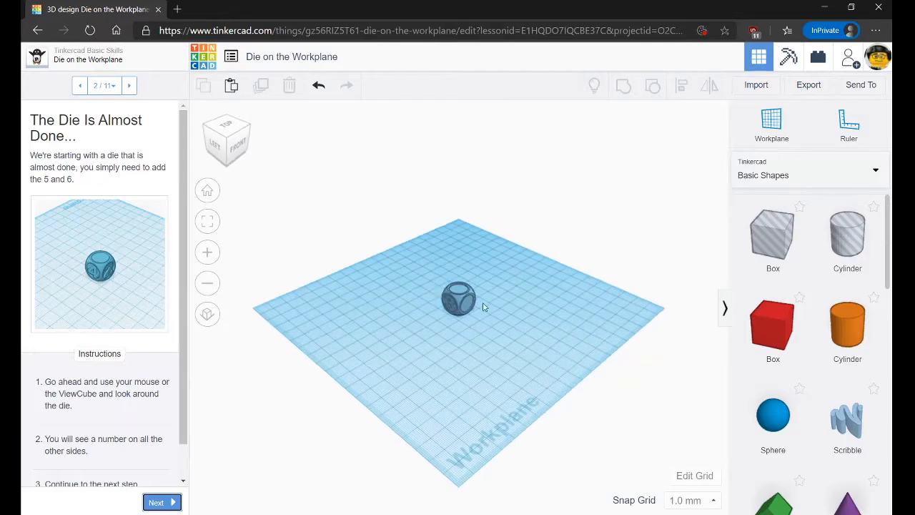
pyautogui.scroll(5, 465, 301)
pyautogui.scroll(4, 461, 299)
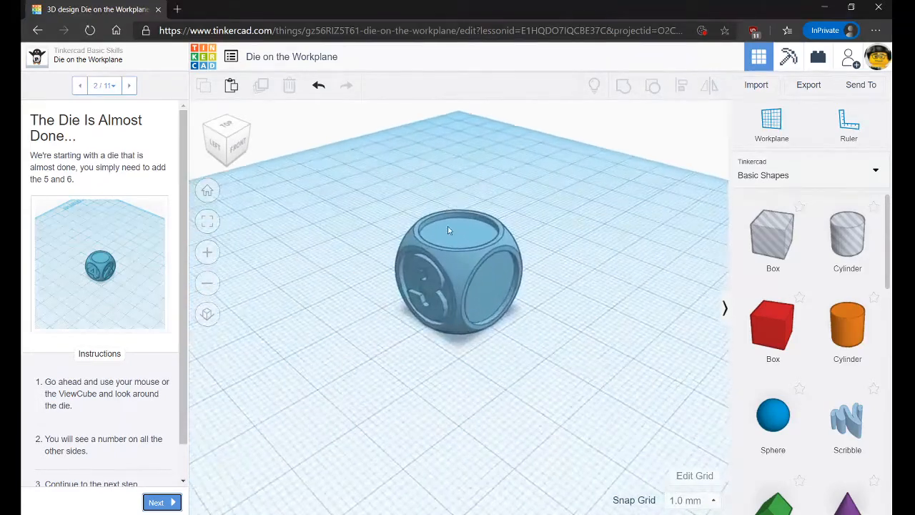
pyautogui.scroll(-1, 92, 382)
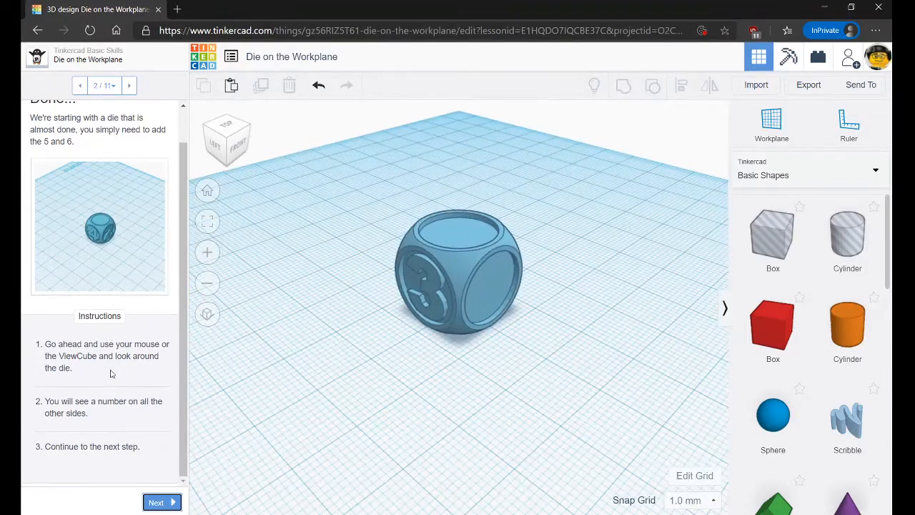
pyautogui.click(156, 503)
# - Place a new workplane on the blank front face of the die
pyautogui.press('w')
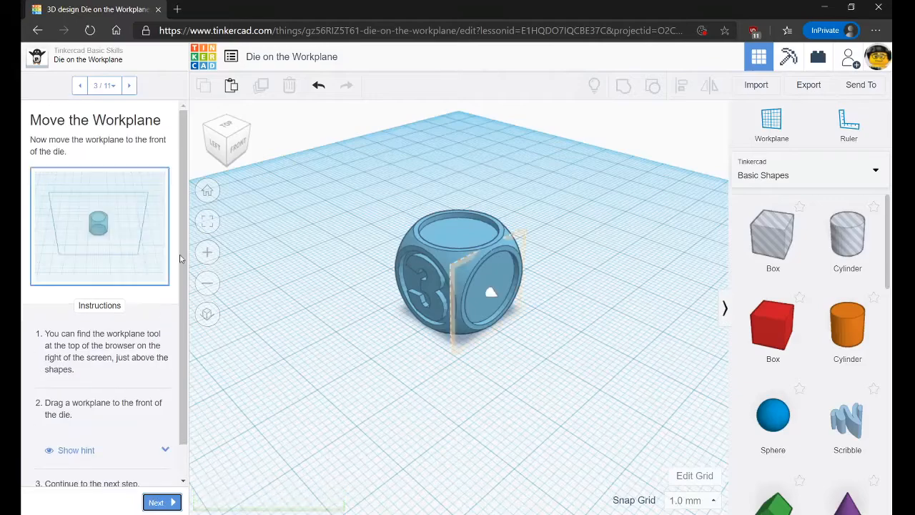
pyautogui.moveTo(529, 371); pyautogui.dragTo(472, 241, button='right')
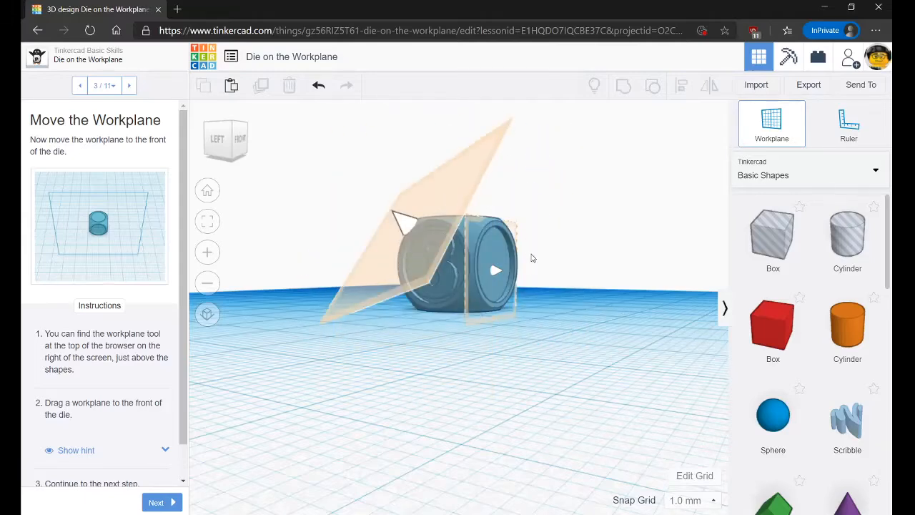
pyautogui.moveTo(468, 345); pyautogui.dragTo(355, 352, button='right')
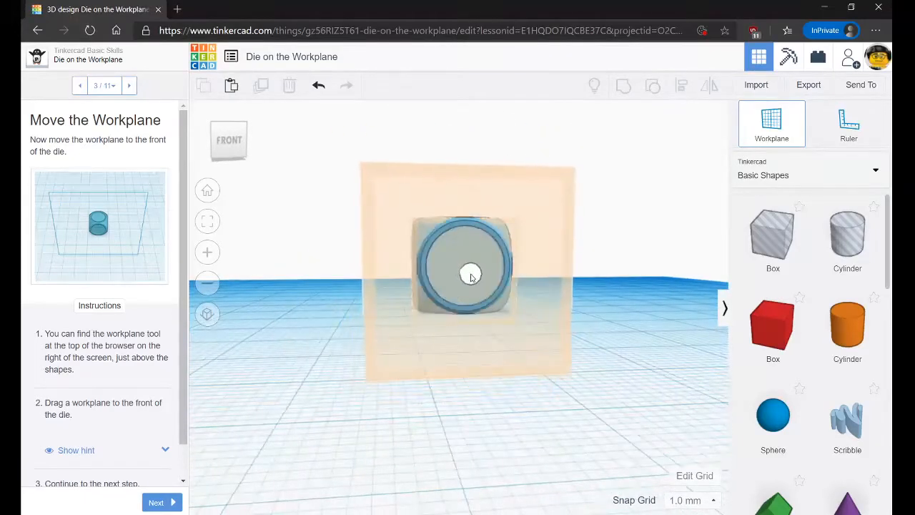
pyautogui.click(469, 274)
# - Examine the relocated workplane on the die's front face from different angles and distances
pyautogui.moveTo(549, 372); pyautogui.dragTo(468, 304, button='right')
pyautogui.scroll(-6, 525, 345)
pyautogui.scroll(-5, 512, 338)
pyautogui.scroll(3, 465, 346)
pyautogui.moveTo(466, 345); pyautogui.dragTo(422, 315, button='right')
pyautogui.scroll(5, 465, 300)
pyautogui.scroll(-4, 479, 301)
pyautogui.scroll(6, 464, 316)
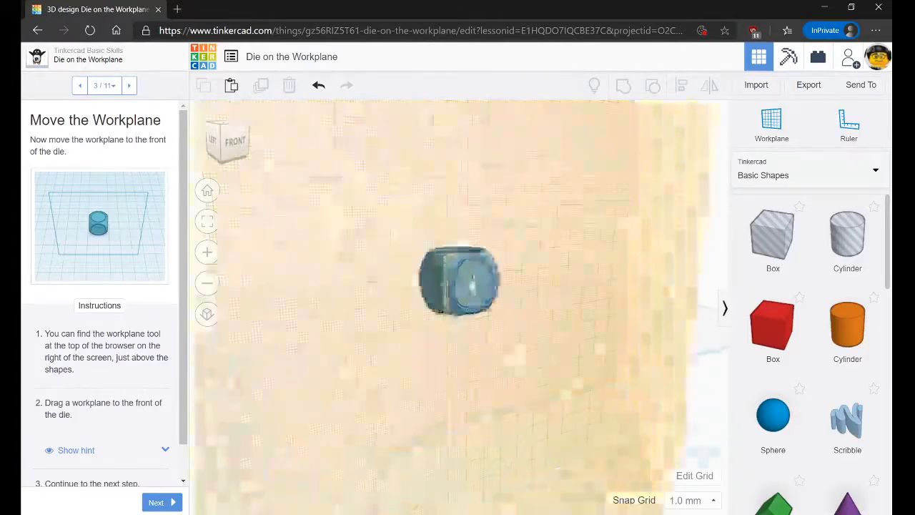
pyautogui.moveTo(422, 386); pyautogui.dragTo(374, 338, button='right')
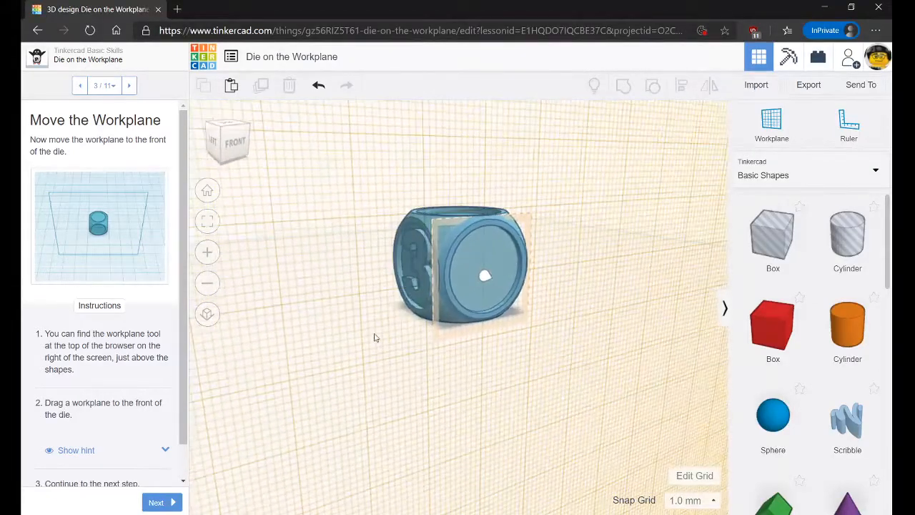
# - Continue to the Place the Number 5 step and switch the shape library to Text and numbers
pyautogui.scroll(-1, 81, 360)
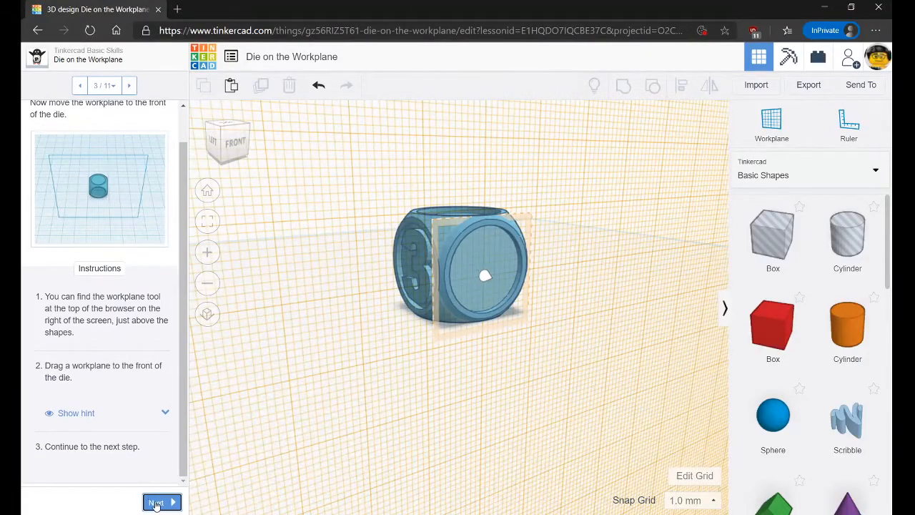
pyautogui.click(155, 504)
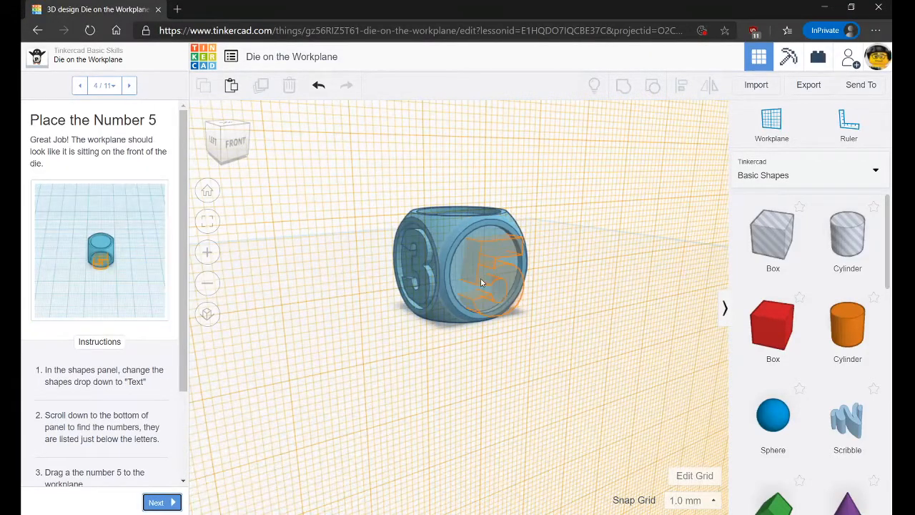
pyautogui.scroll(-3, 102, 374)
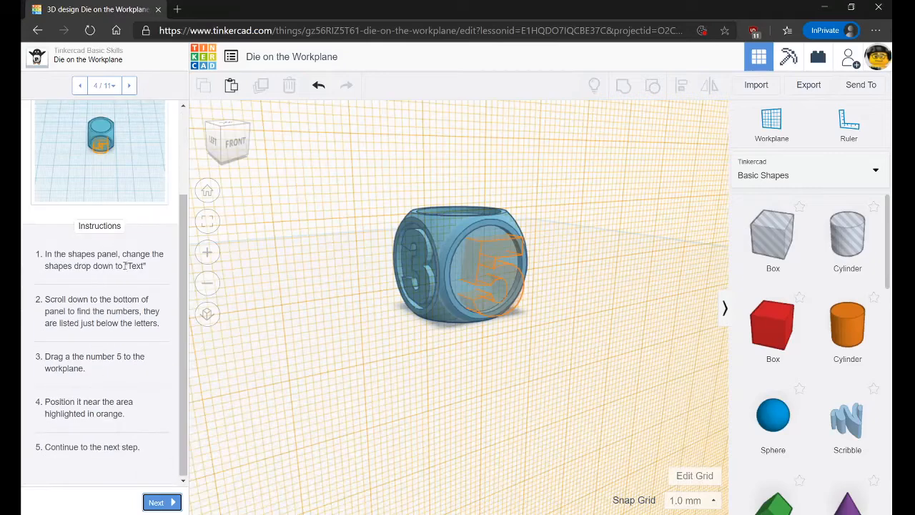
pyautogui.click(824, 179)
pyautogui.click(776, 234)
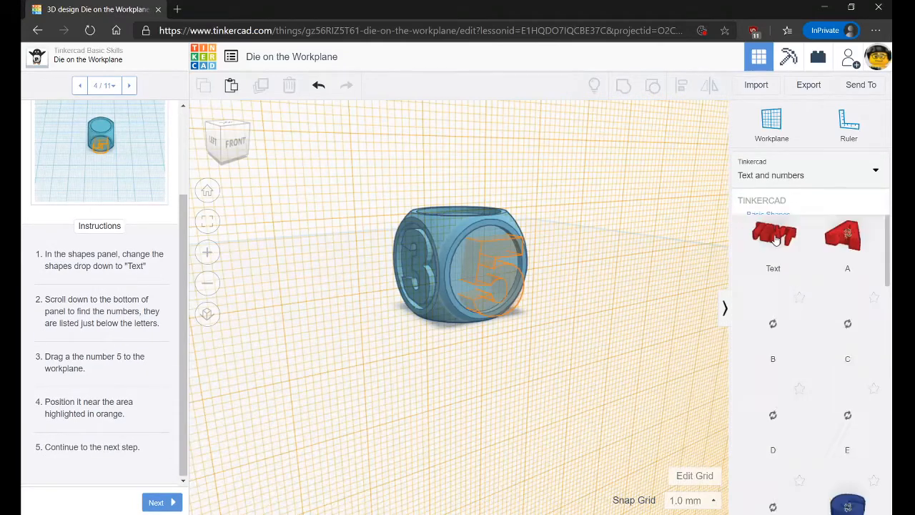
# - Place the number 5 over the orange outline on the die's front face and continue to the Scale the 5 Smaller step
pyautogui.scroll(-10, 811, 315)
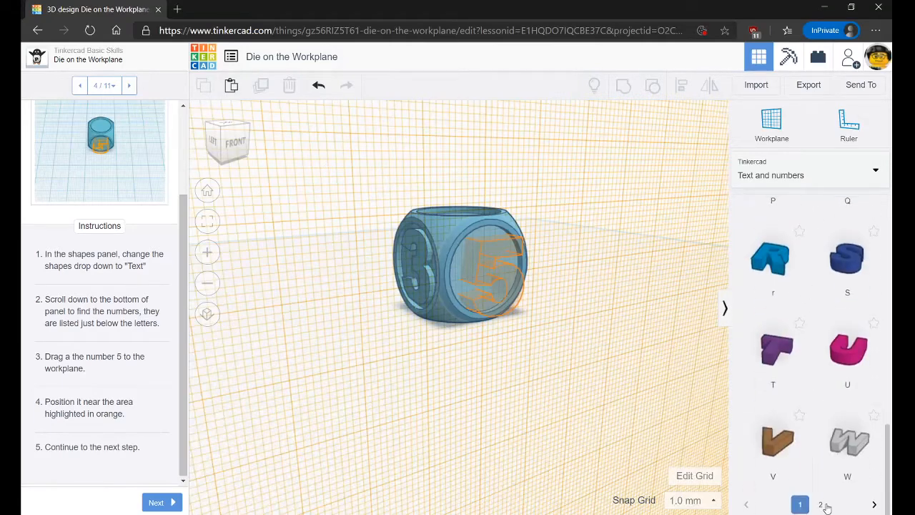
pyautogui.click(823, 505)
pyautogui.scroll(3, 803, 351)
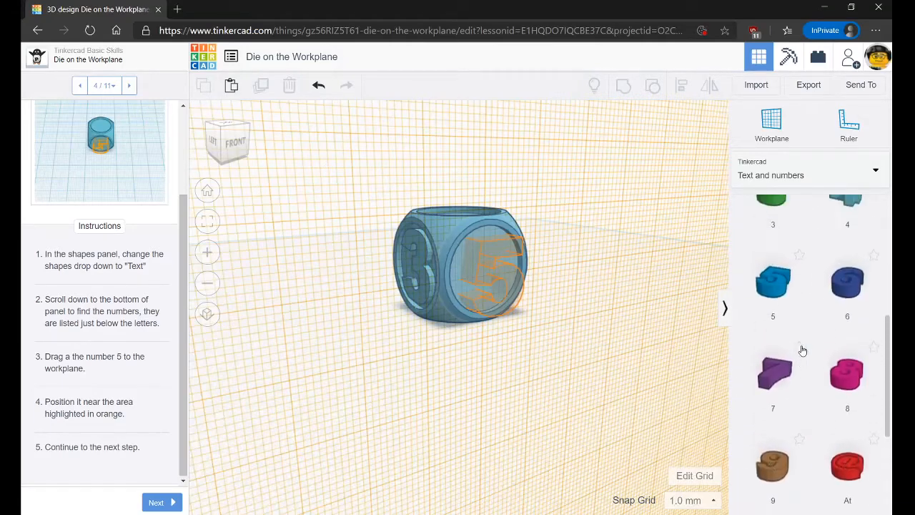
pyautogui.scroll(1, 802, 351)
pyautogui.moveTo(773, 372); pyautogui.dragTo(488, 284)
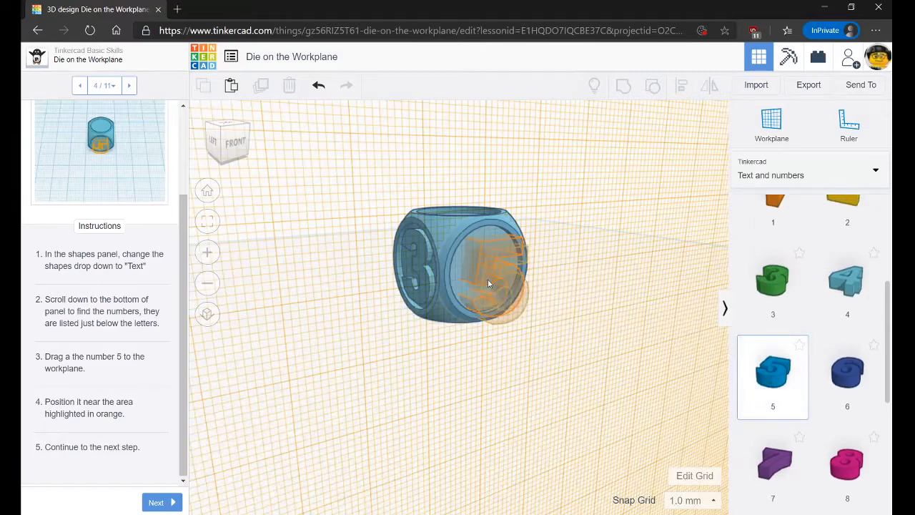
pyautogui.moveTo(472, 285); pyautogui.dragTo(440, 253, button='right')
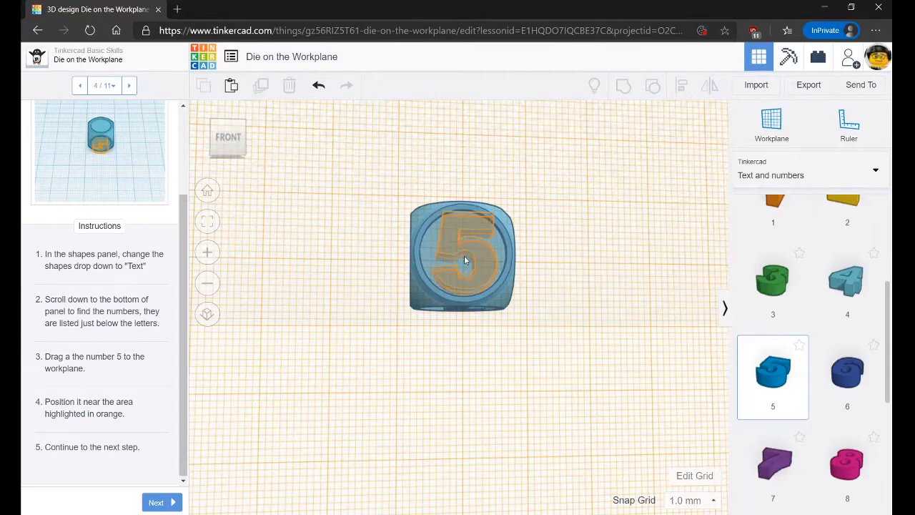
pyautogui.moveTo(465, 260); pyautogui.dragTo(464, 266)
pyautogui.moveTo(462, 360); pyautogui.dragTo(451, 305, button='right')
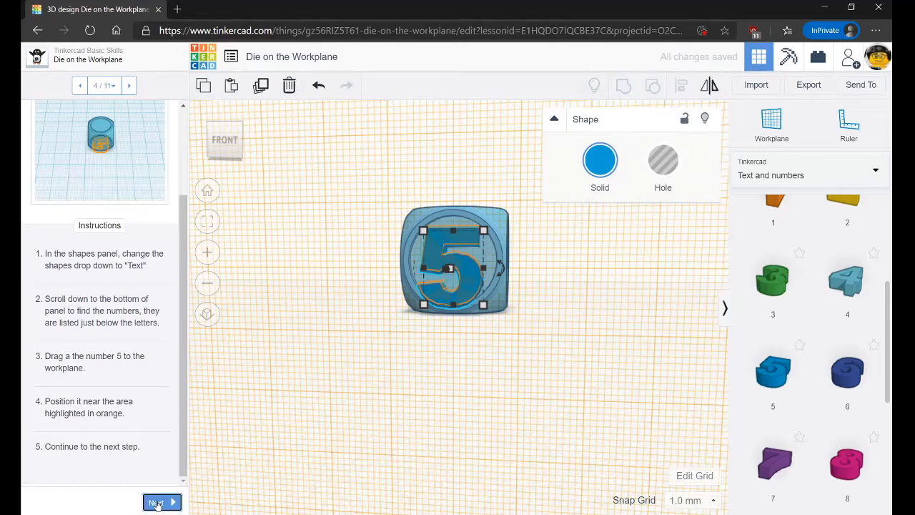
pyautogui.click(156, 504)
# - Set the snap grid to 0.25 mm and scale the thickness of the number 5 to 1 mm
pyautogui.moveTo(288, 344); pyautogui.dragTo(450, 341, button='right')
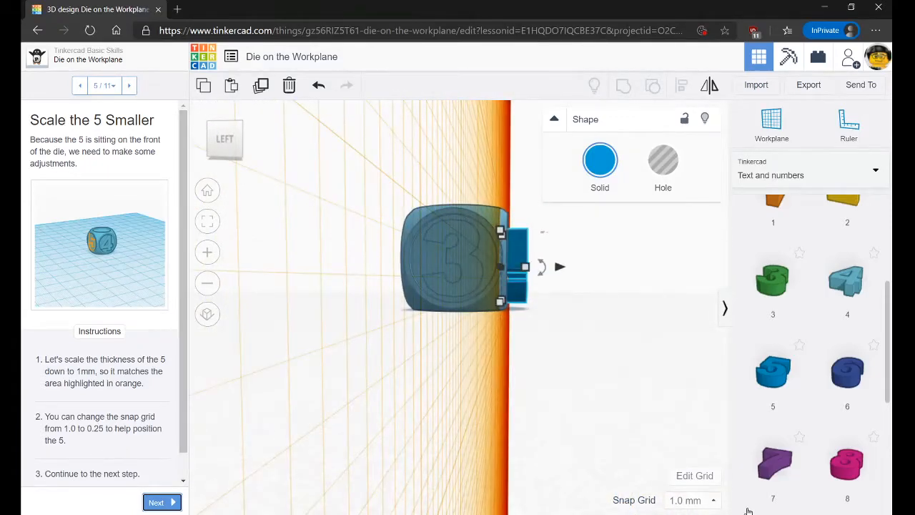
pyautogui.click(686, 416)
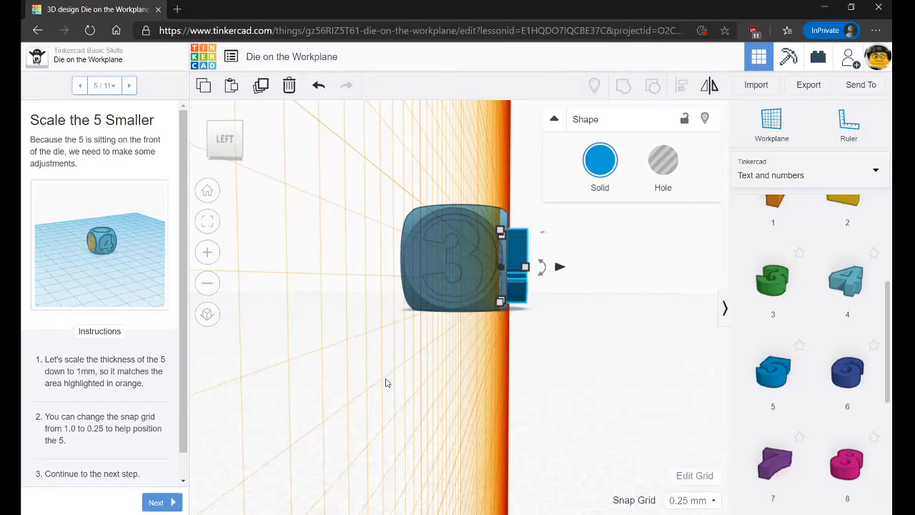
pyautogui.scroll(-1, 102, 350)
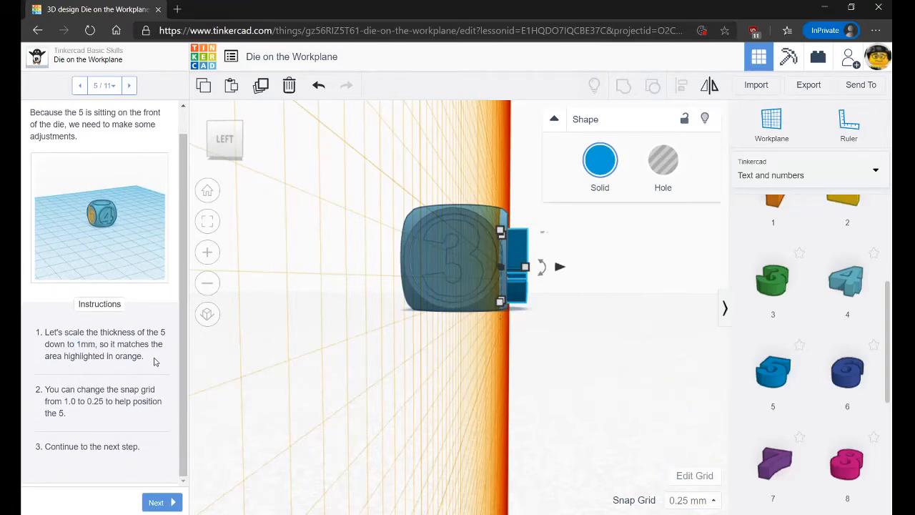
pyautogui.moveTo(414, 348); pyautogui.dragTo(566, 320, button='right')
pyautogui.click(524, 281)
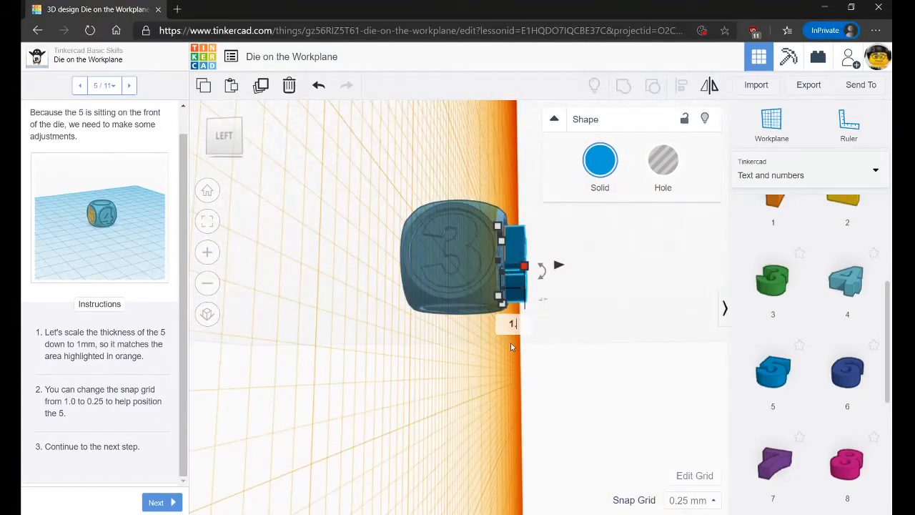
pyautogui.press('Return')
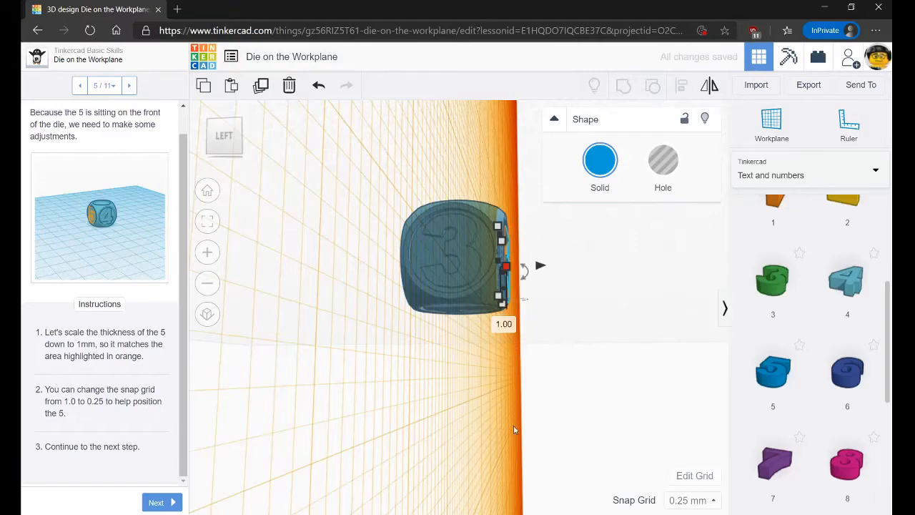
# - Line the thinned 5 up with the orange outline on the front face and continue to the Rinse and Repeat step
pyautogui.moveTo(514, 429); pyautogui.dragTo(496, 386, button='right')
pyautogui.moveTo(452, 272); pyautogui.dragTo(452, 271)
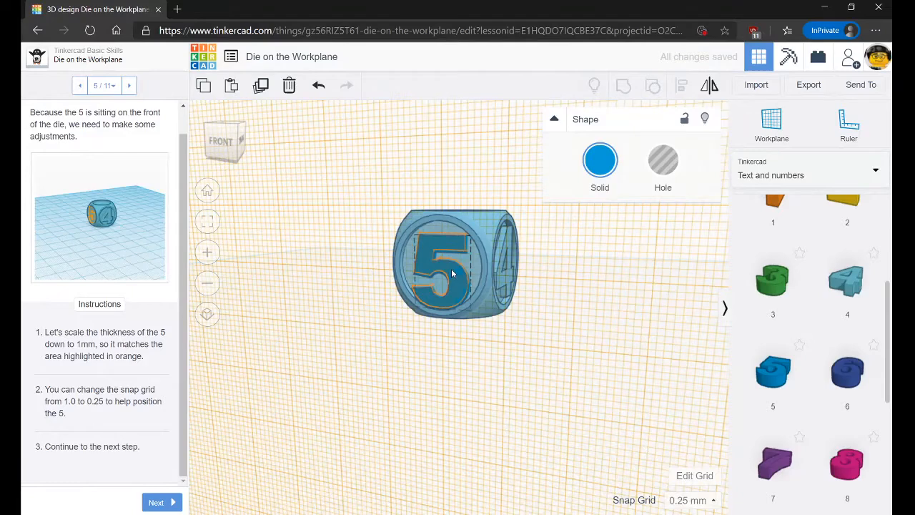
pyautogui.moveTo(537, 335); pyautogui.dragTo(494, 360, button='right')
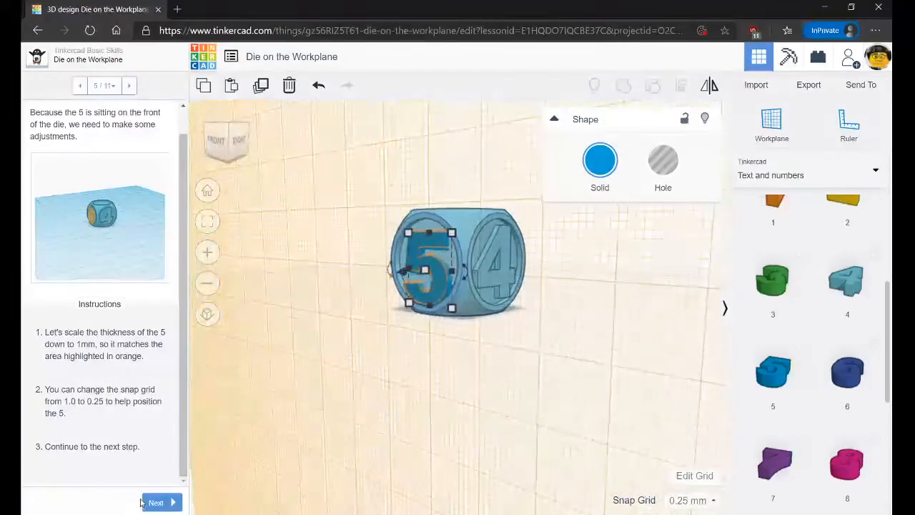
pyautogui.click(153, 503)
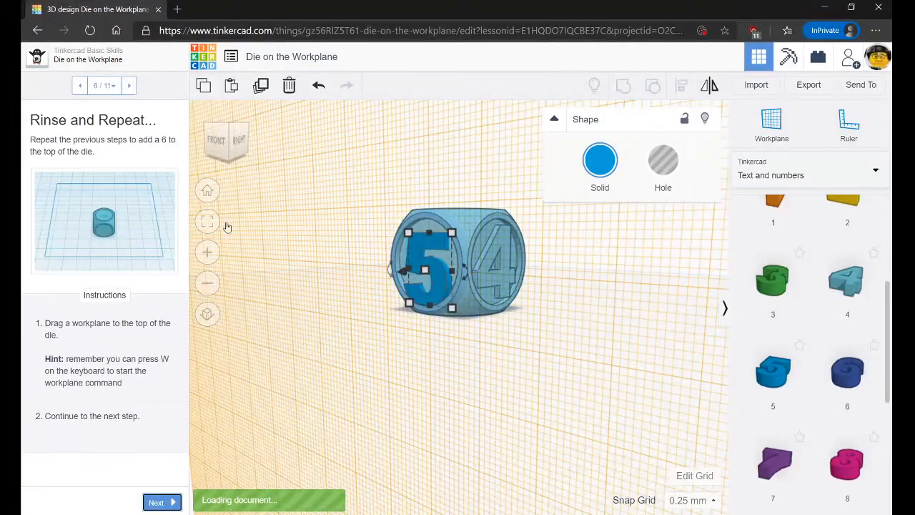
# - Place a new workplane on the top face of the die
pyautogui.moveTo(402, 392); pyautogui.dragTo(647, 281, button='right')
pyautogui.click(790, 138)
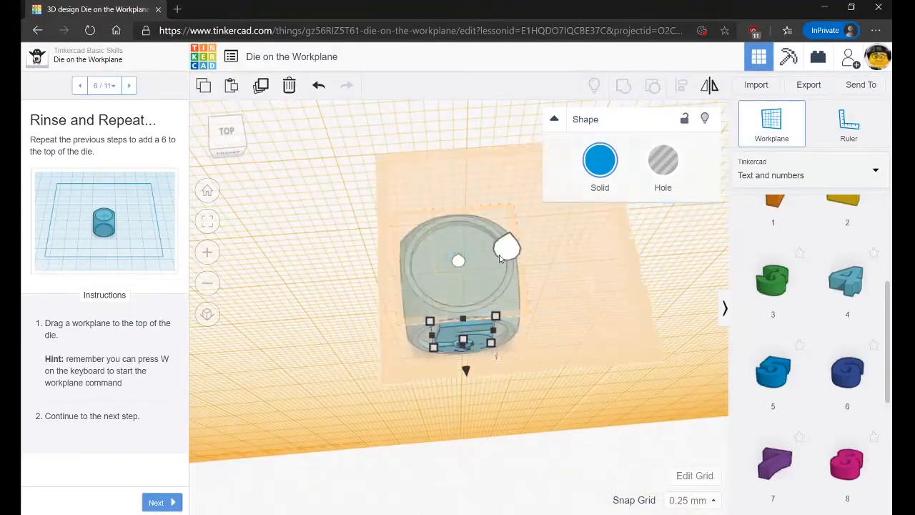
pyautogui.click(459, 266)
pyautogui.moveTo(504, 401); pyautogui.dragTo(551, 379, button='right')
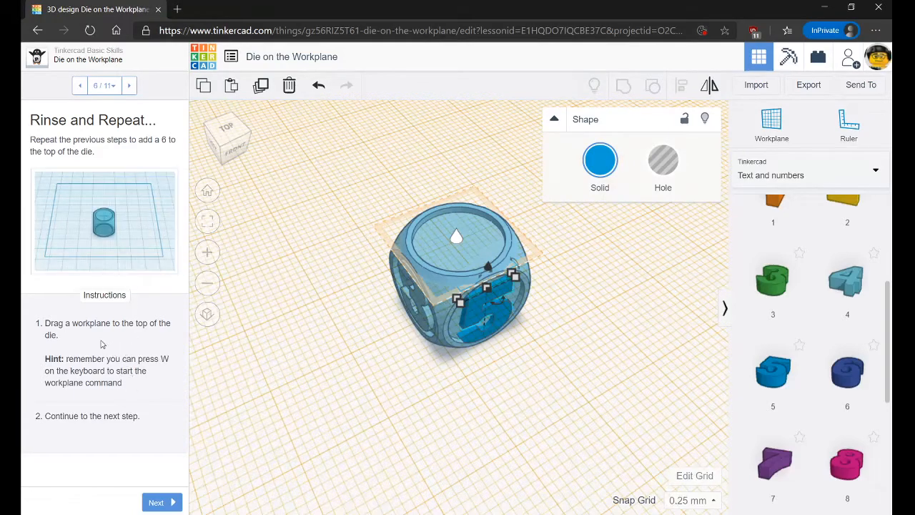
# - Place the number 6 over the orange outline on the die's top face and advance to the Make the 6 Shorter step
pyautogui.moveTo(366, 358); pyautogui.dragTo(491, 367, button='right')
pyautogui.moveTo(848, 375); pyautogui.dragTo(792, 357)
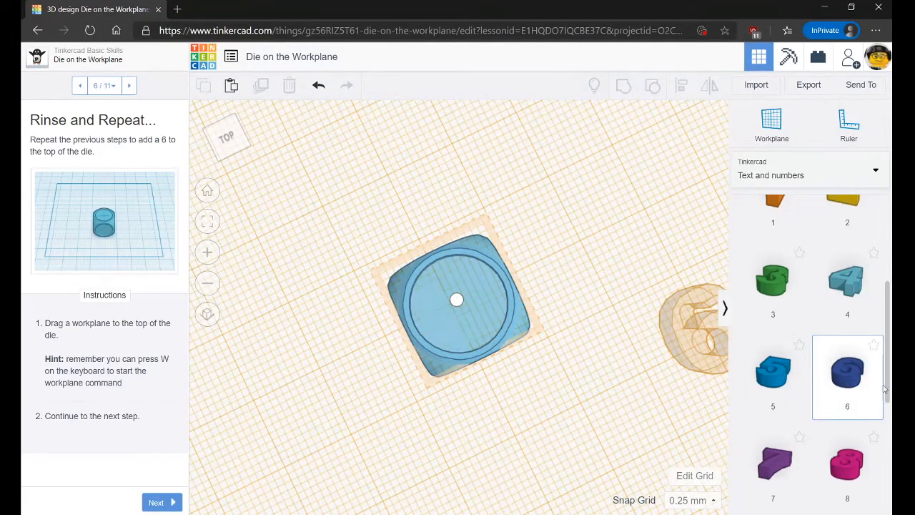
pyautogui.click(164, 503)
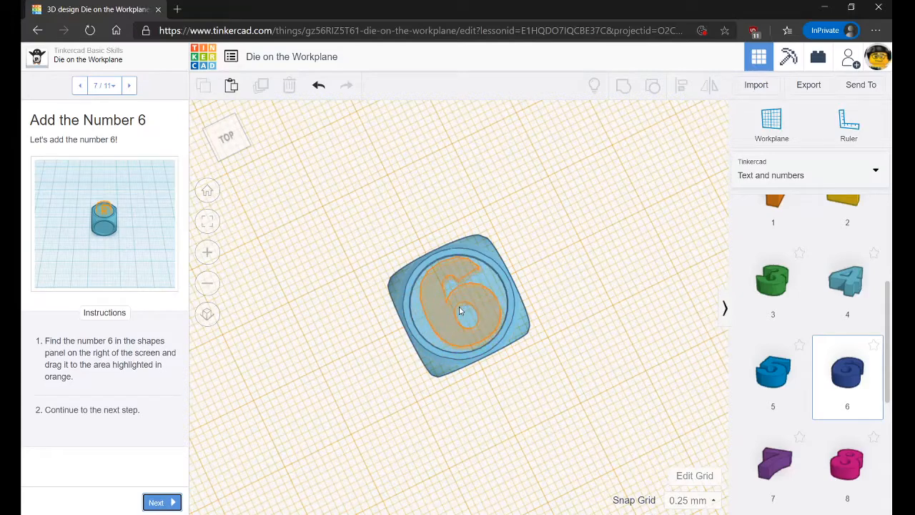
pyautogui.moveTo(460, 312); pyautogui.dragTo(461, 312)
pyautogui.moveTo(515, 419); pyautogui.dragTo(517, 331, button='right')
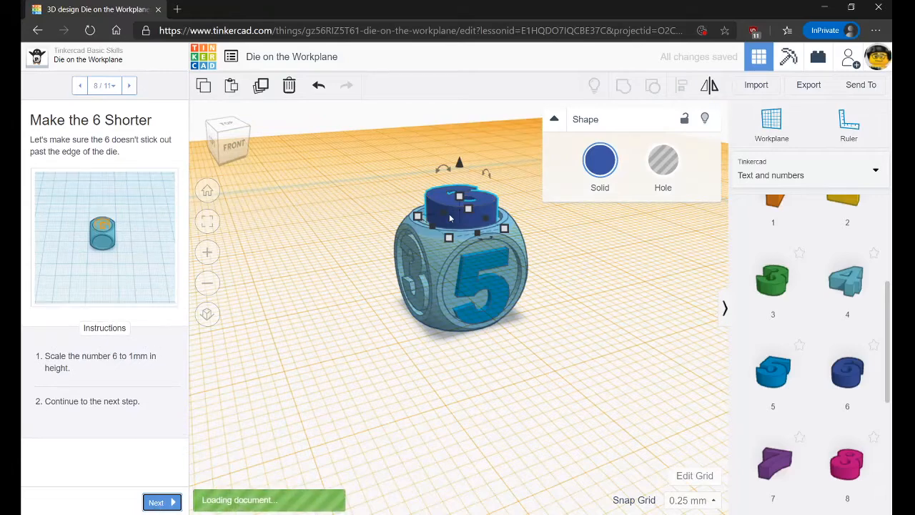
pyautogui.moveTo(463, 210); pyautogui.dragTo(491, 258, button='right')
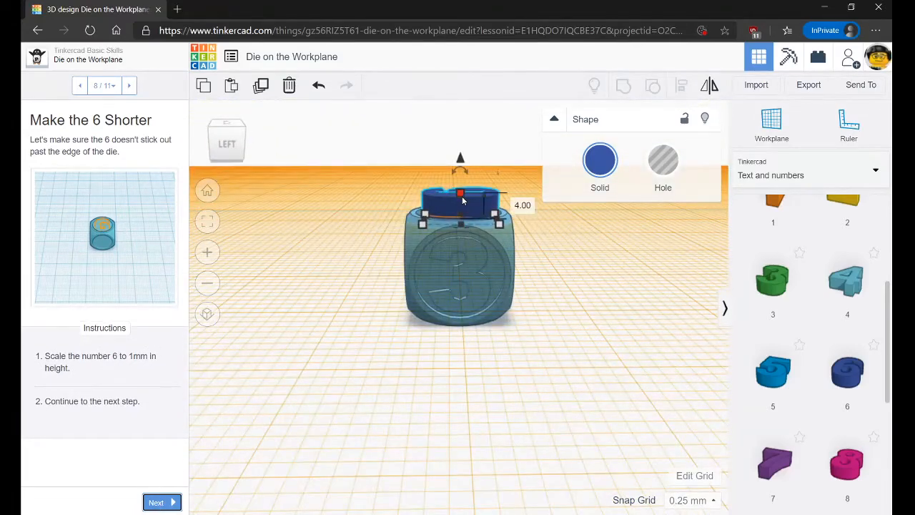
pyautogui.click(522, 206)
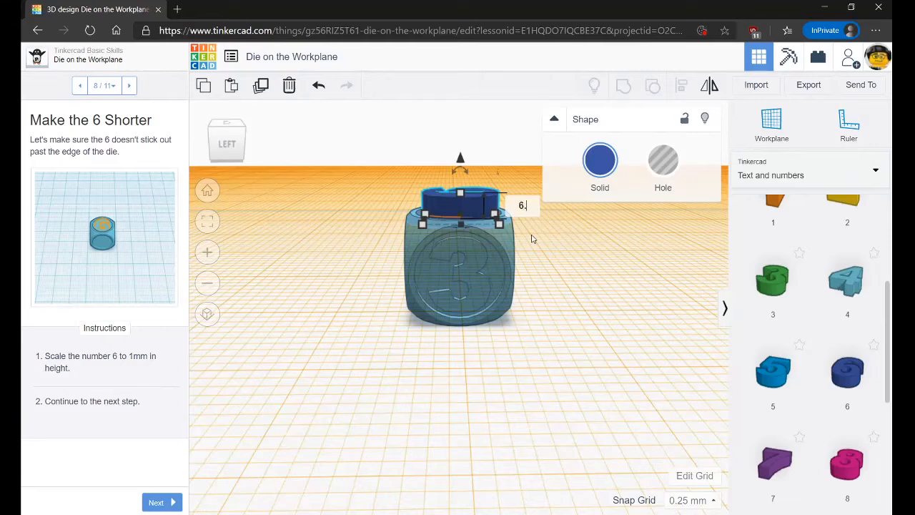
pyautogui.write('6.00')
pyautogui.press('Return')
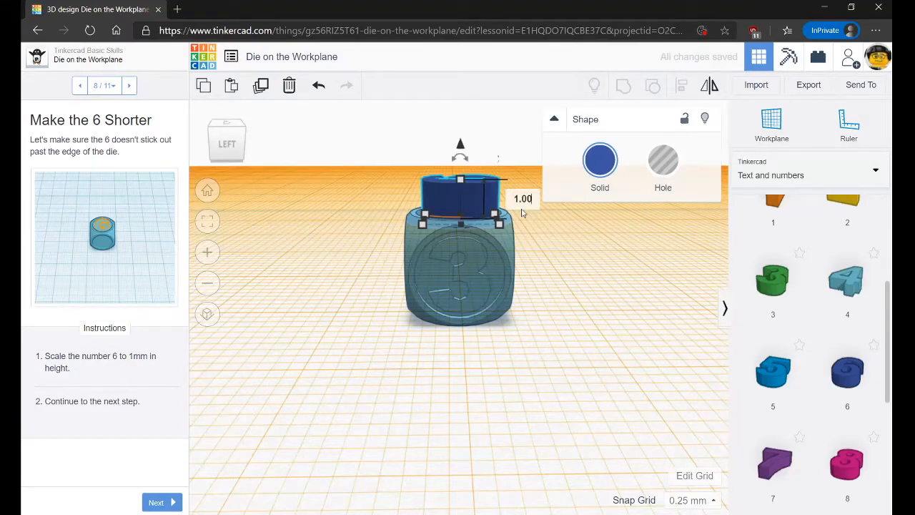
# - Set the height of the number 6 to 1 mm and continue to the Reset the Workplane step
pyautogui.press('Return')
pyautogui.moveTo(496, 400); pyautogui.dragTo(191, 481, button='right')
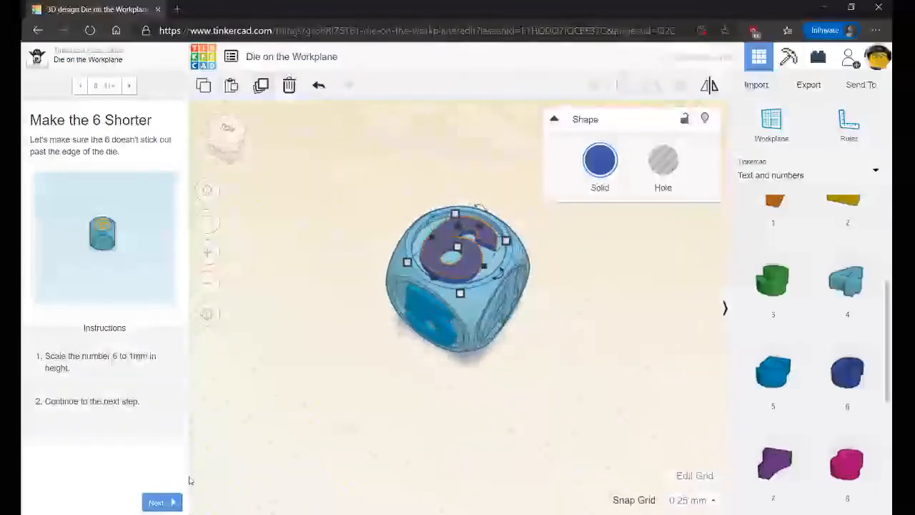
pyautogui.click(159, 502)
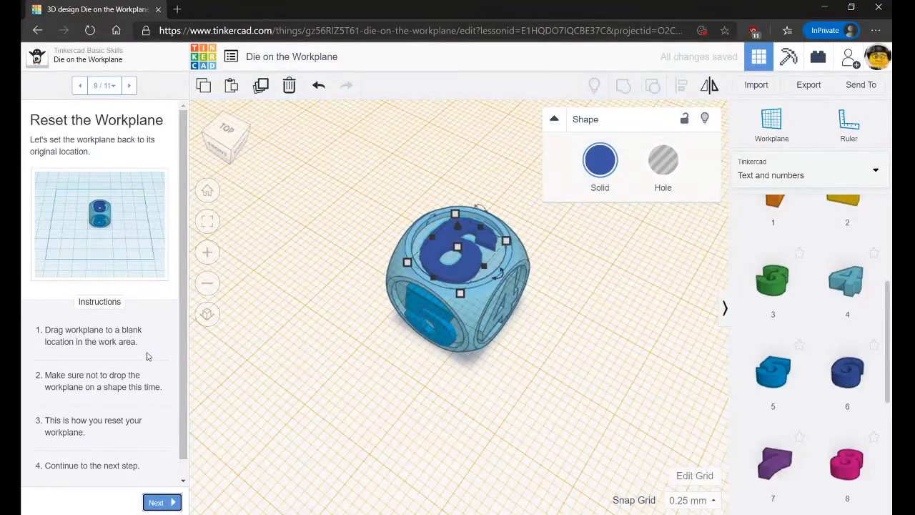
# - Reset the workplane to its original location by placing it on a blank spot of the work area
pyautogui.scroll(-1, 140, 361)
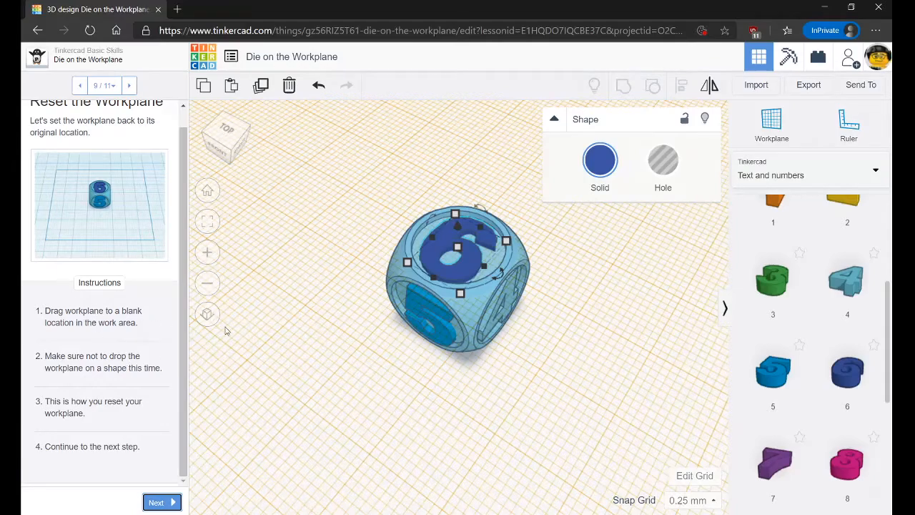
pyautogui.scroll(-3, 339, 405)
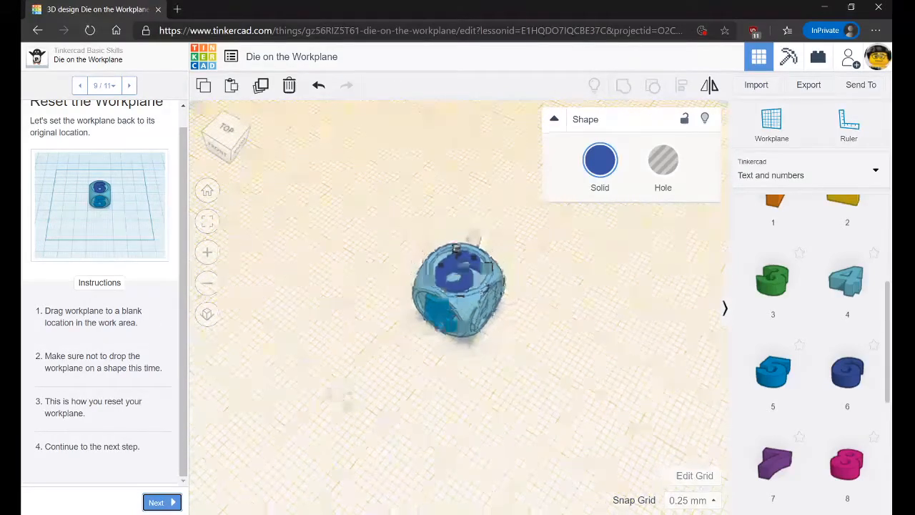
pyautogui.moveTo(339, 401); pyautogui.dragTo(592, 319, button='right')
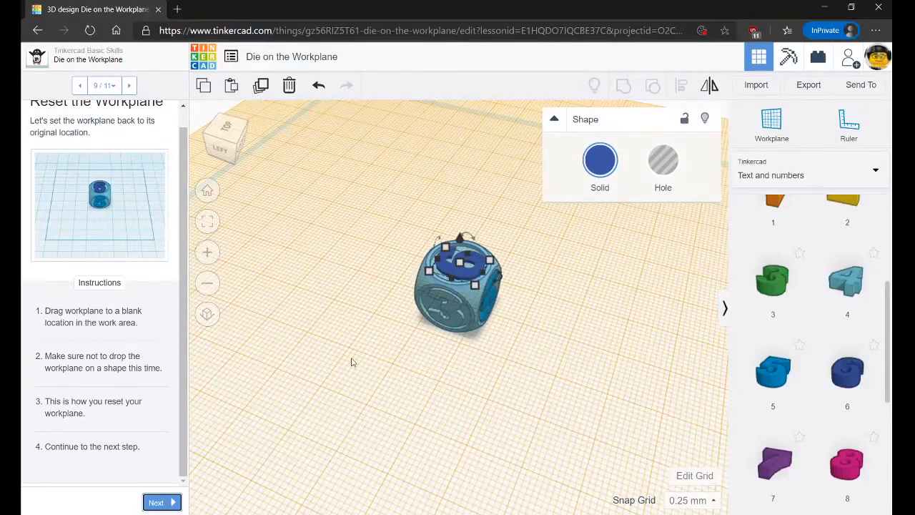
pyautogui.moveTo(765, 132); pyautogui.dragTo(357, 390)
pyautogui.moveTo(572, 374); pyautogui.dragTo(538, 336, button='right')
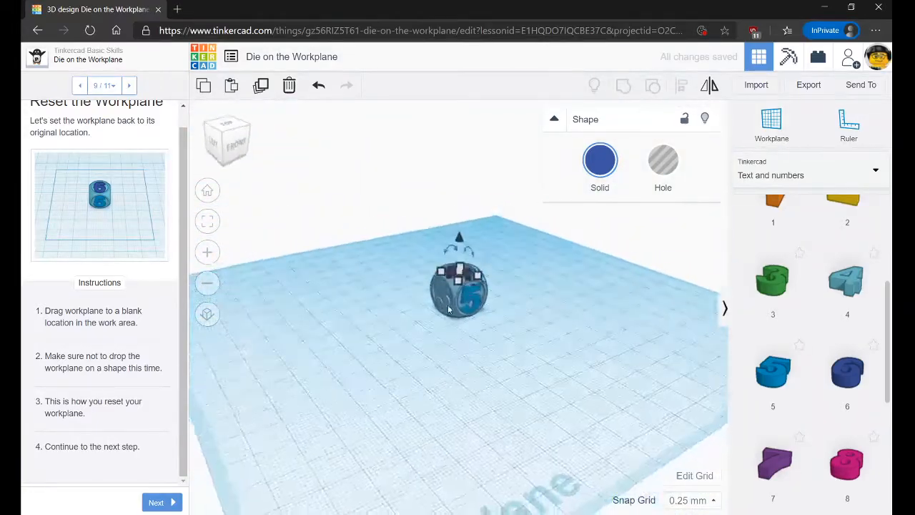
pyautogui.scroll(3, 539, 335)
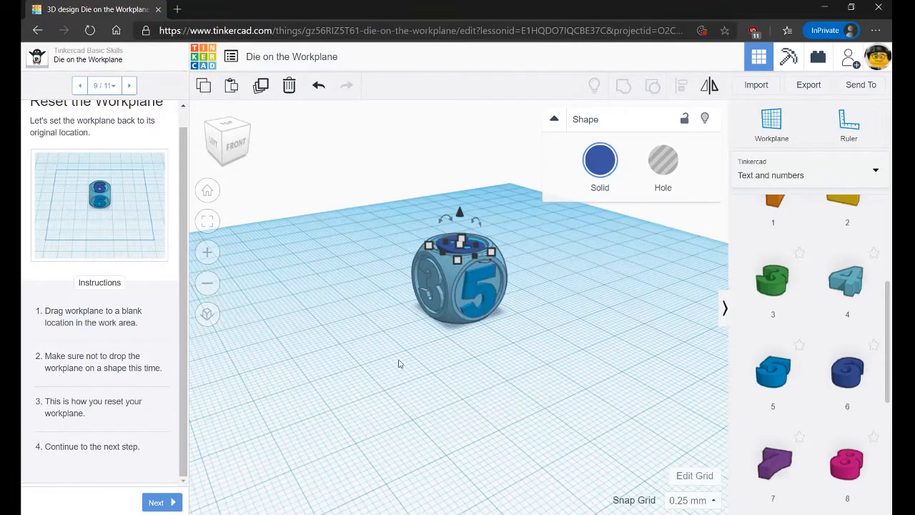
pyautogui.click(394, 256)
pyautogui.moveTo(521, 339); pyautogui.dragTo(538, 350)
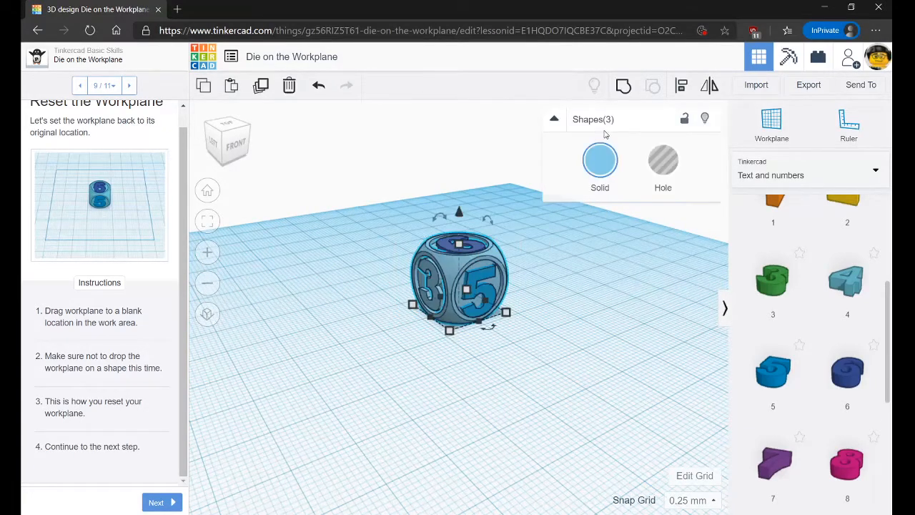
pyautogui.click(507, 420)
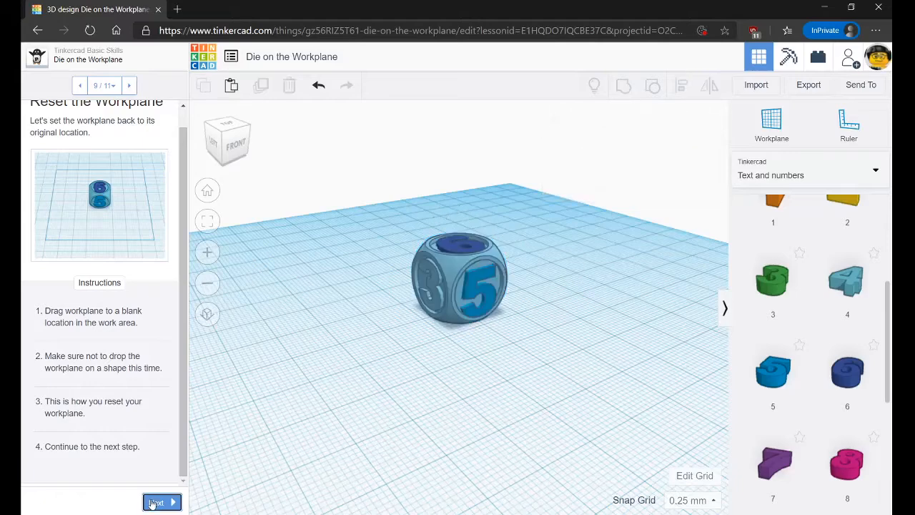
# - Continue to the Almost Done! step and group the die with the numbers 5 and 6 into one shape
pyautogui.click(154, 502)
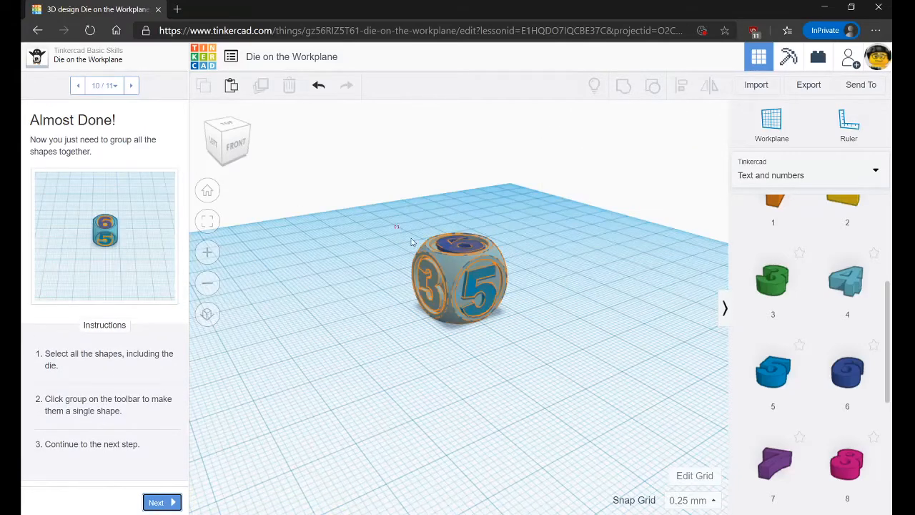
pyautogui.moveTo(517, 327); pyautogui.dragTo(545, 336)
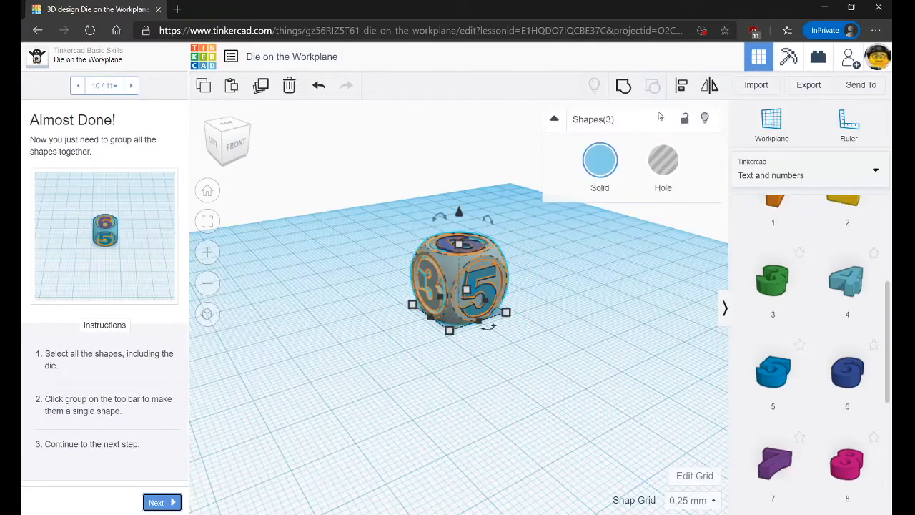
pyautogui.click(624, 87)
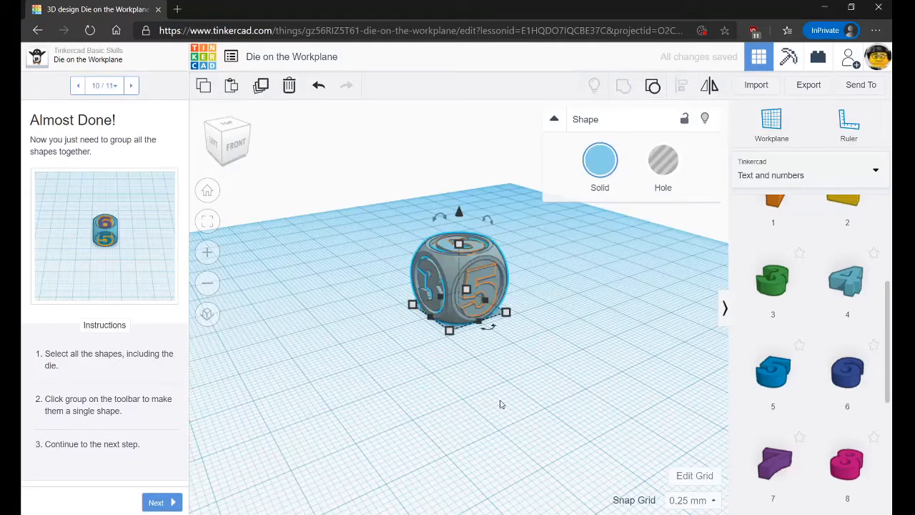
# - Deselect the grouped die, look it over from above, and continue to the final Congratulations step
pyautogui.click(501, 404)
pyautogui.moveTo(501, 404); pyautogui.dragTo(214, 186, button='right')
pyautogui.click(208, 190)
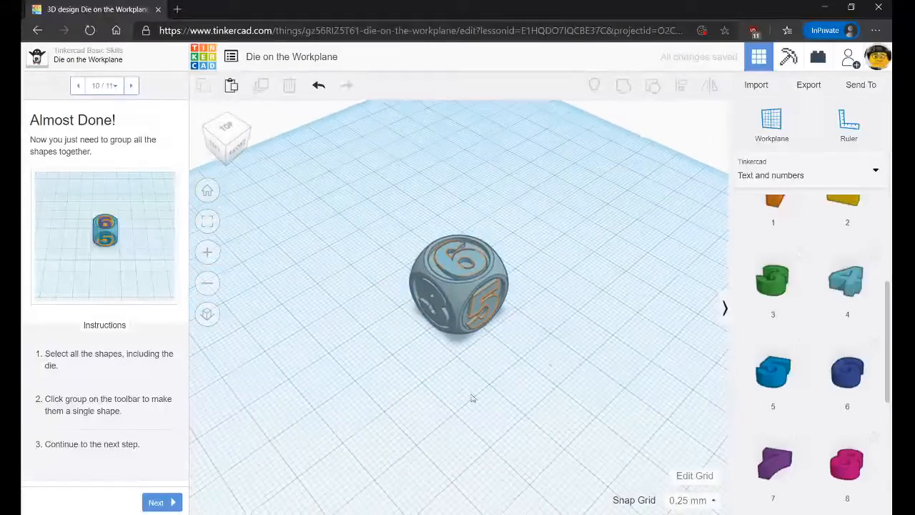
pyautogui.click(160, 503)
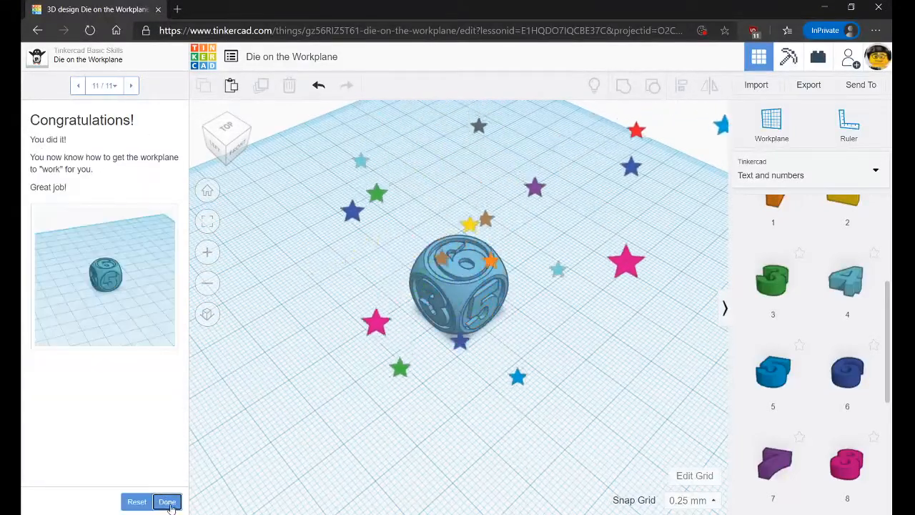
# - Finish the Die on the Workplane lesson and look through the projects in the Tinkercad Basic Skills gallery
pyautogui.click(168, 502)
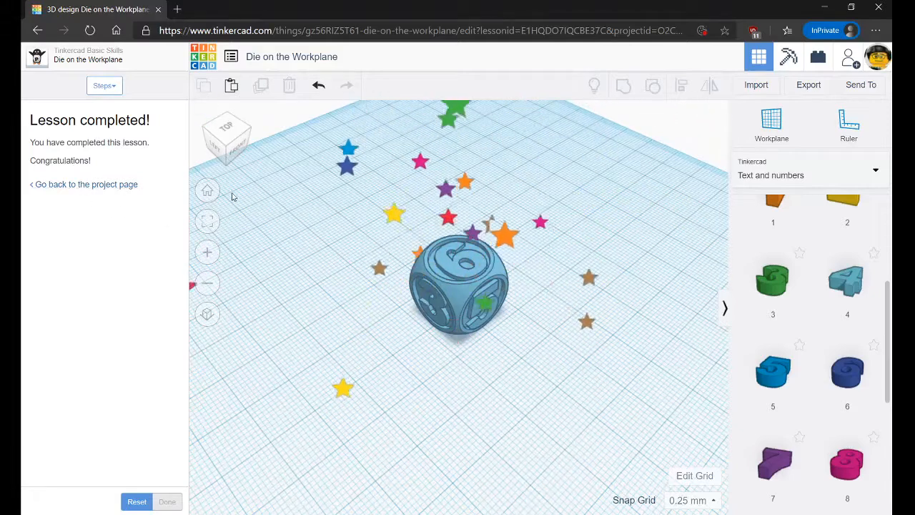
pyautogui.click(112, 185)
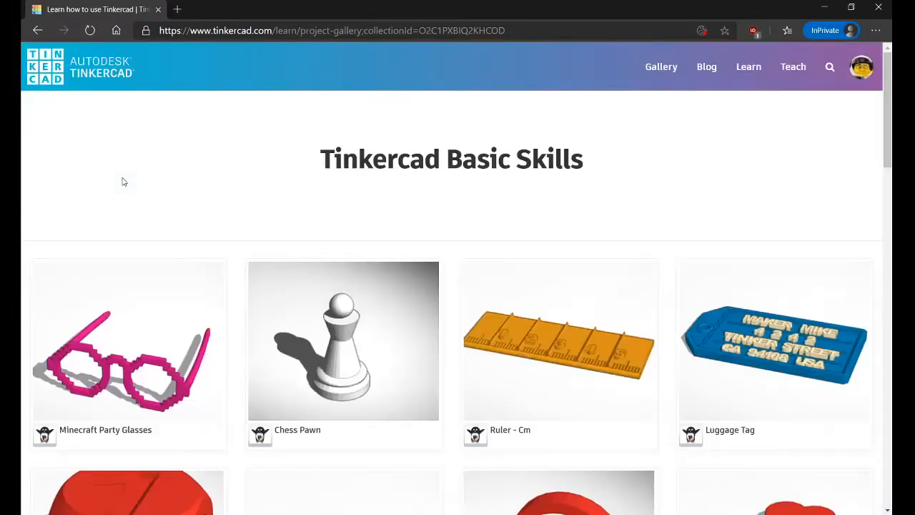
pyautogui.scroll(-12, 487, 225)
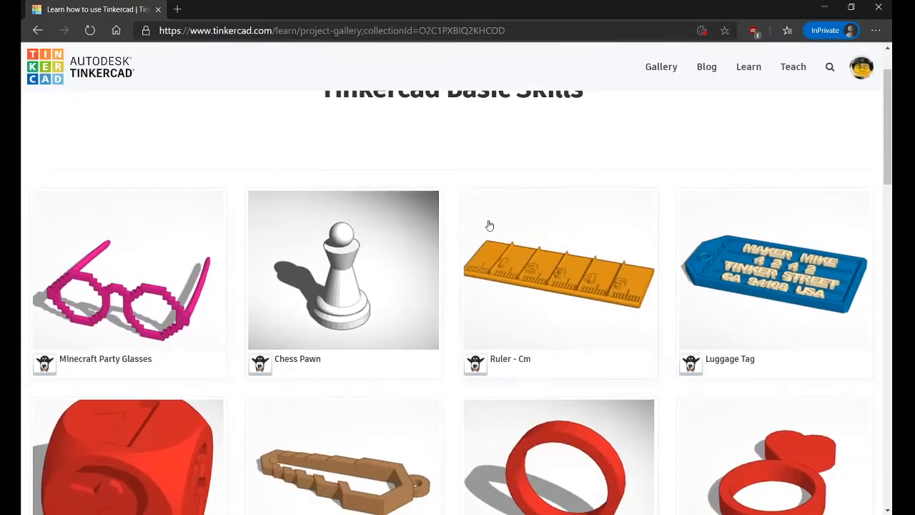
pyautogui.scroll(12, 493, 234)
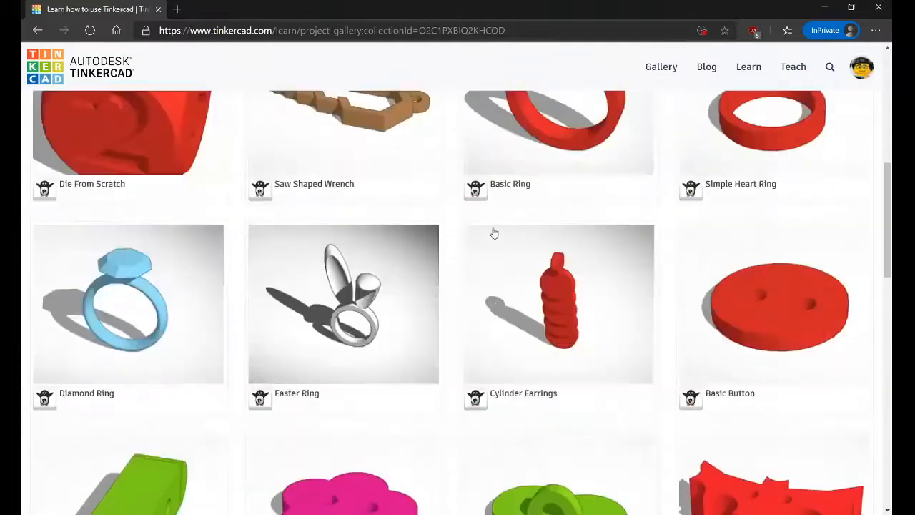
# - Leave the lesson gallery for a new blank 3D design and place a solid red box near the middle of the workplane
pyautogui.click(106, 73)
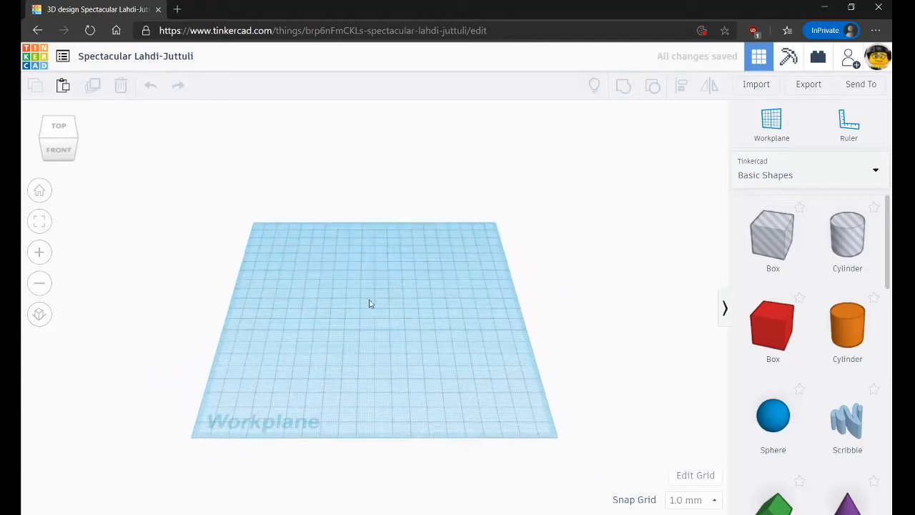
pyautogui.moveTo(369, 302); pyautogui.dragTo(418, 302, button='right')
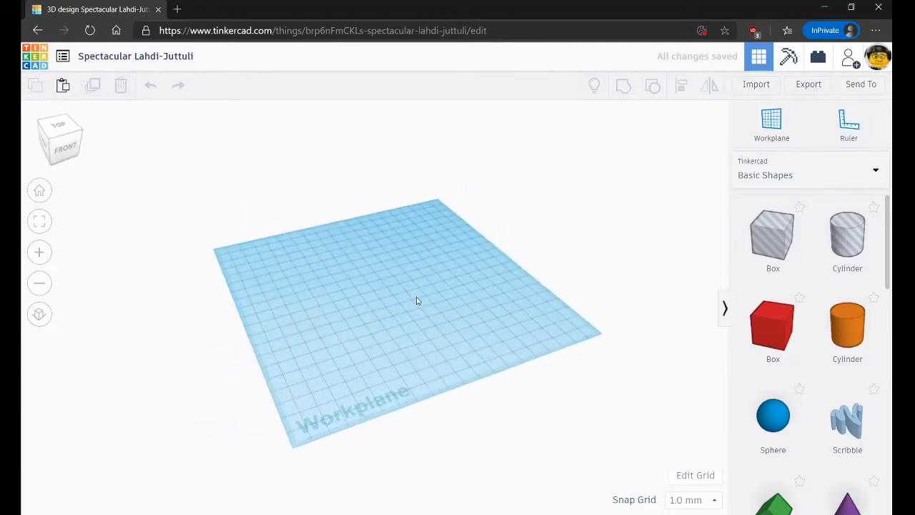
pyautogui.click(779, 329)
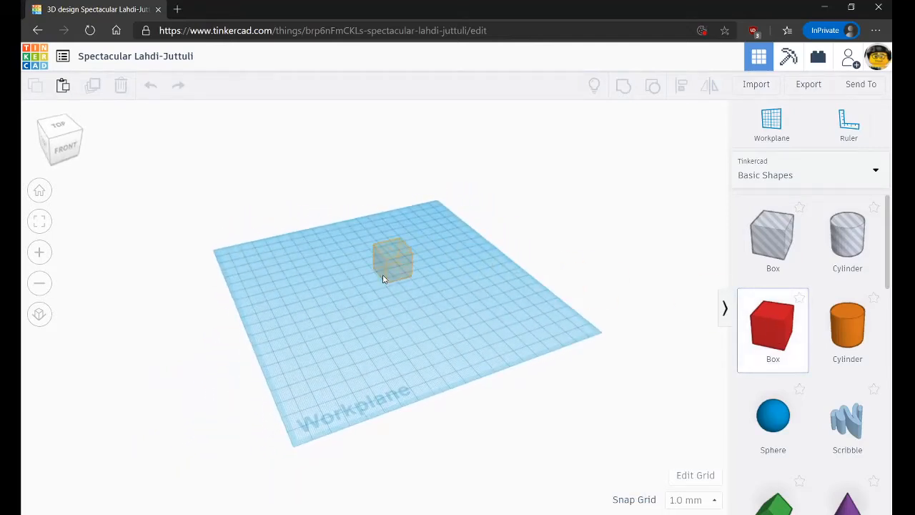
pyautogui.moveTo(374, 303); pyautogui.dragTo(339, 332, button='right')
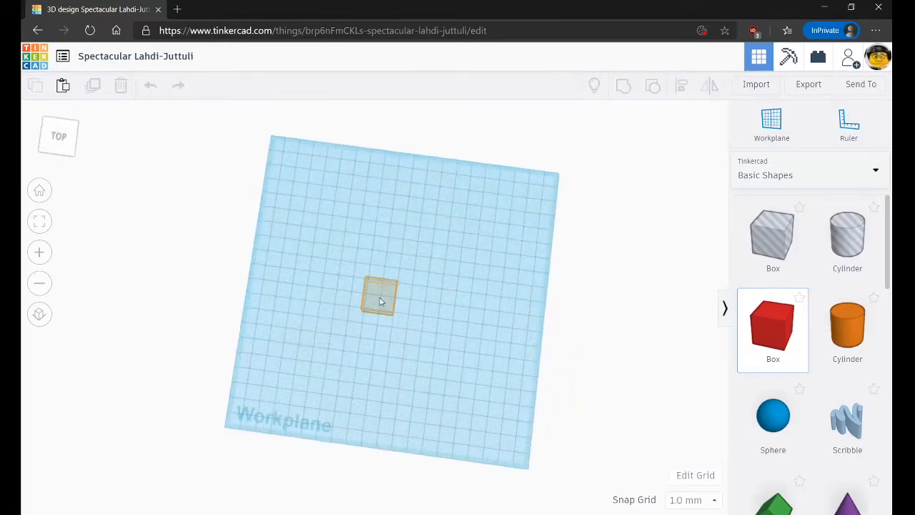
pyautogui.click(386, 303)
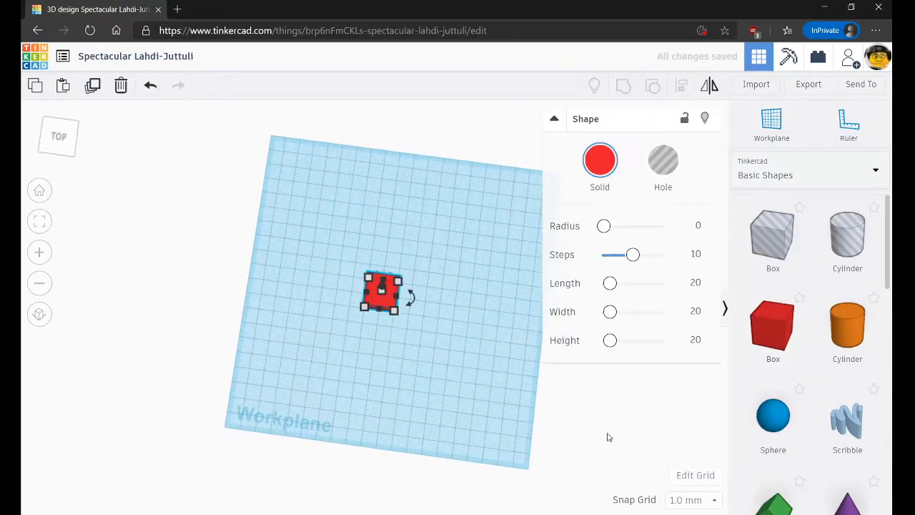
# - Set the snap grid to 0.25 mm and the red box's height to 4 mm
pyautogui.click(694, 499)
pyautogui.click(685, 418)
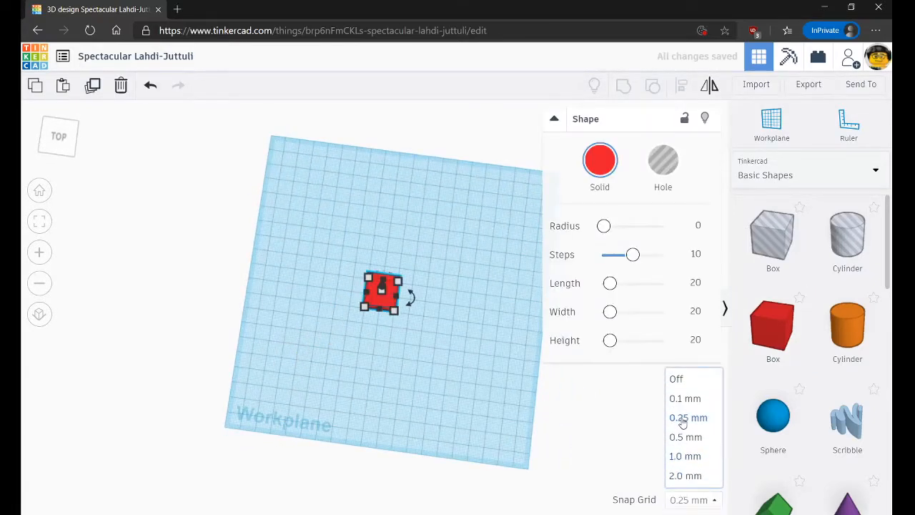
pyautogui.moveTo(402, 375); pyautogui.dragTo(388, 312, button='right')
pyautogui.scroll(3, 322, 309)
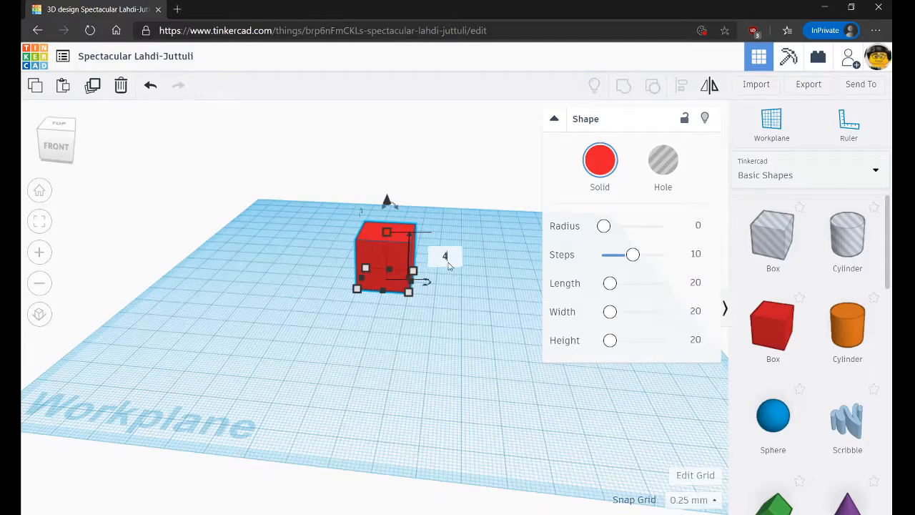
pyautogui.press('Return')
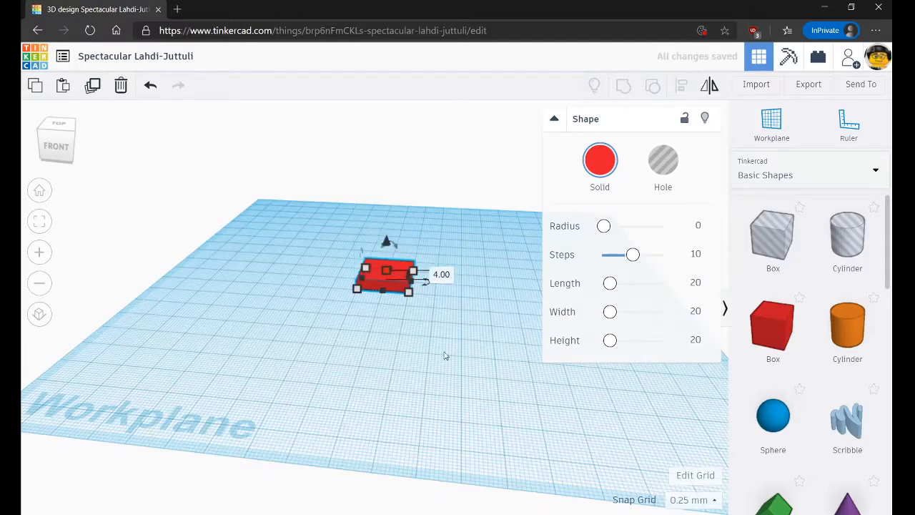
# - Stretch the flat red box to 60 mm long and deselect it
pyautogui.moveTo(444, 356); pyautogui.dragTo(417, 294, button='right')
pyautogui.moveTo(419, 288); pyautogui.dragTo(517, 330)
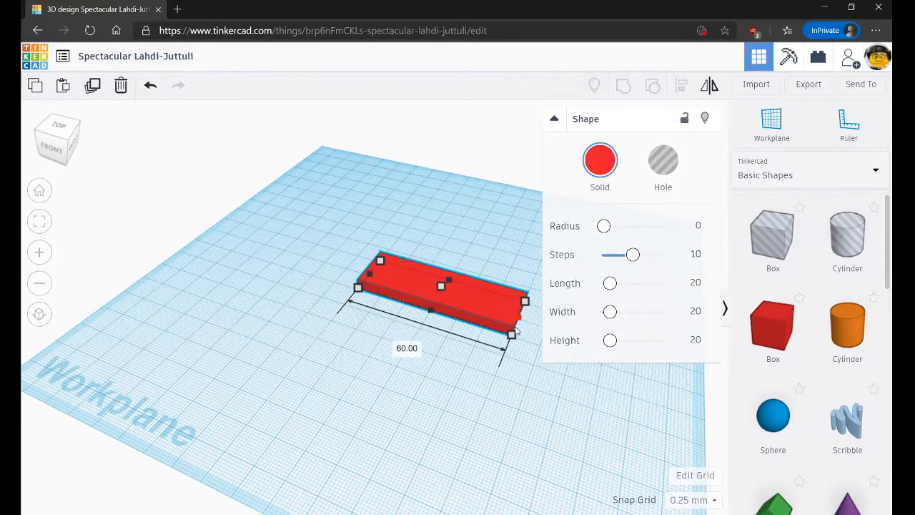
pyautogui.moveTo(304, 366); pyautogui.dragTo(371, 413)
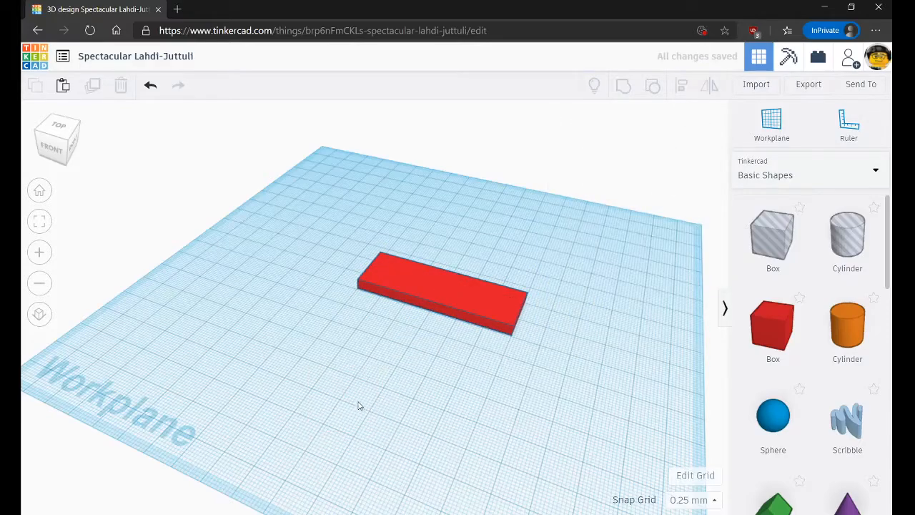
pyautogui.moveTo(360, 406); pyautogui.dragTo(388, 409, button='right')
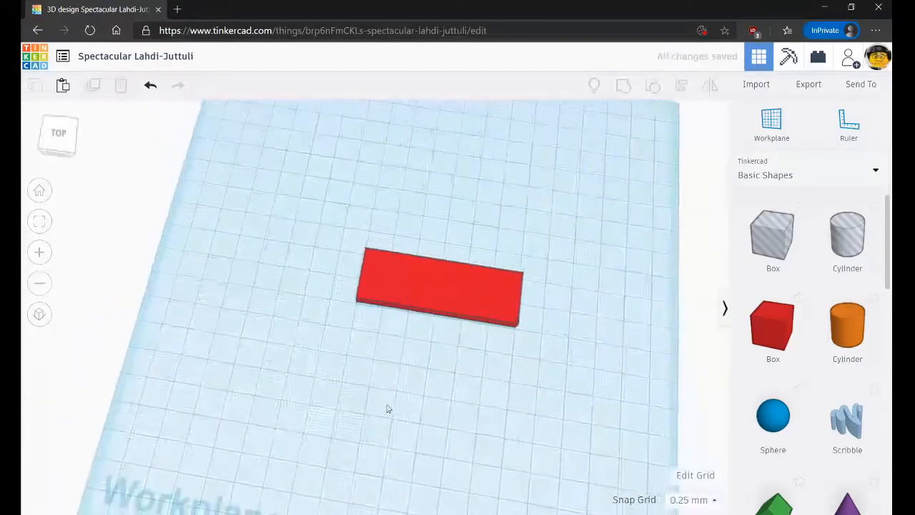
pyautogui.moveTo(410, 363); pyautogui.dragTo(522, 318, button='right')
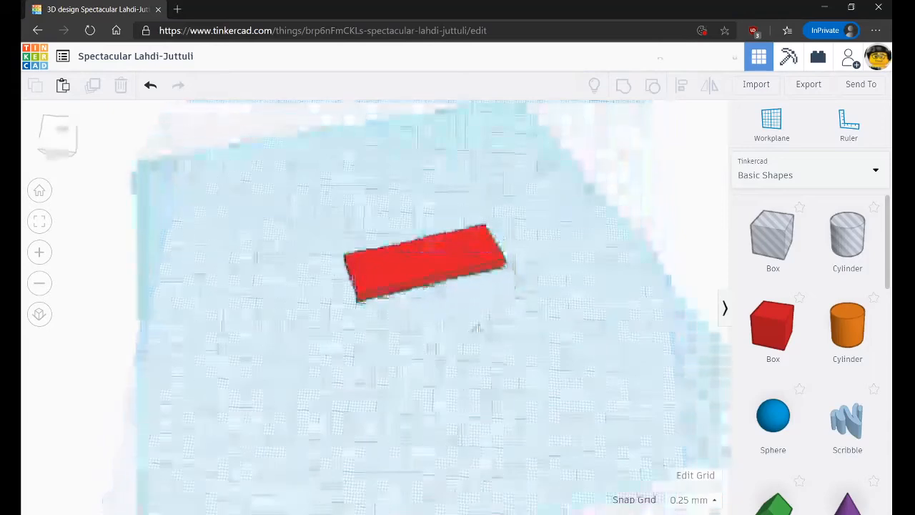
# - Rename the design as Personal Keychain
pyautogui.scroll(-1, 787, 339)
pyautogui.scroll(-8, 787, 340)
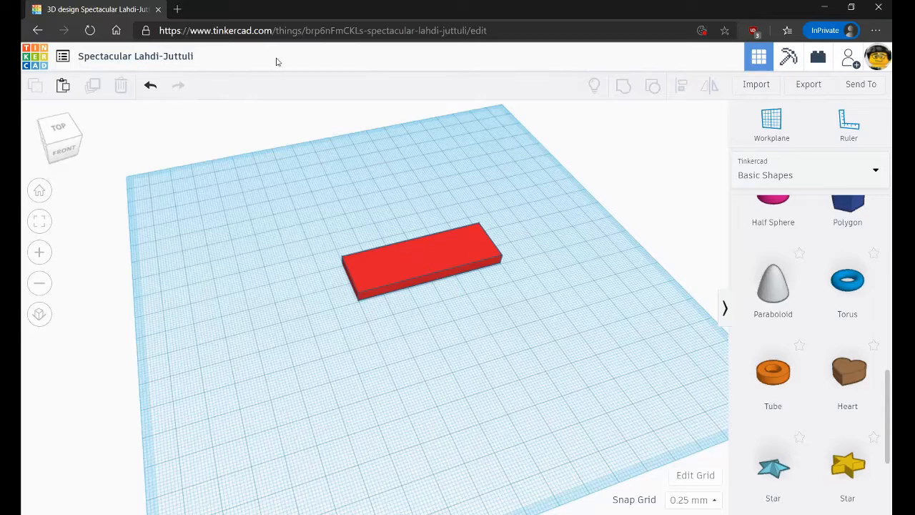
pyautogui.click(189, 61)
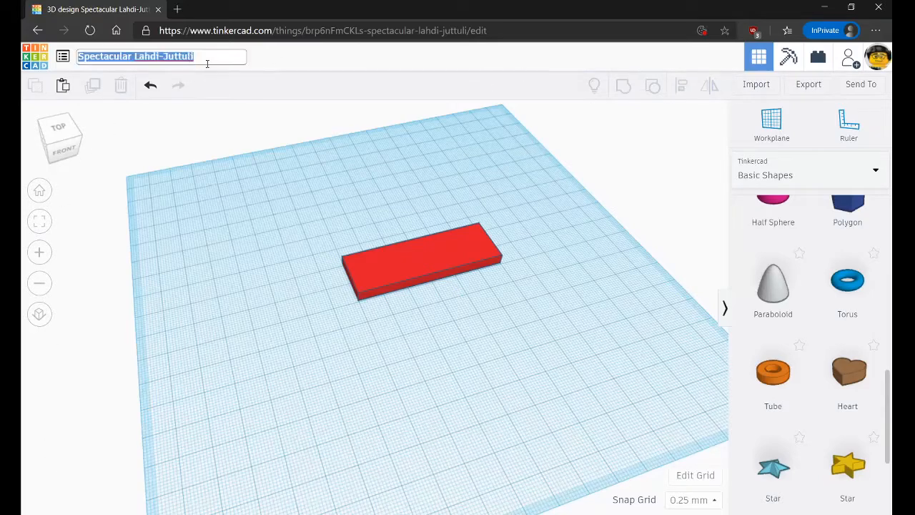
pyautogui.write('Personal Keychain')
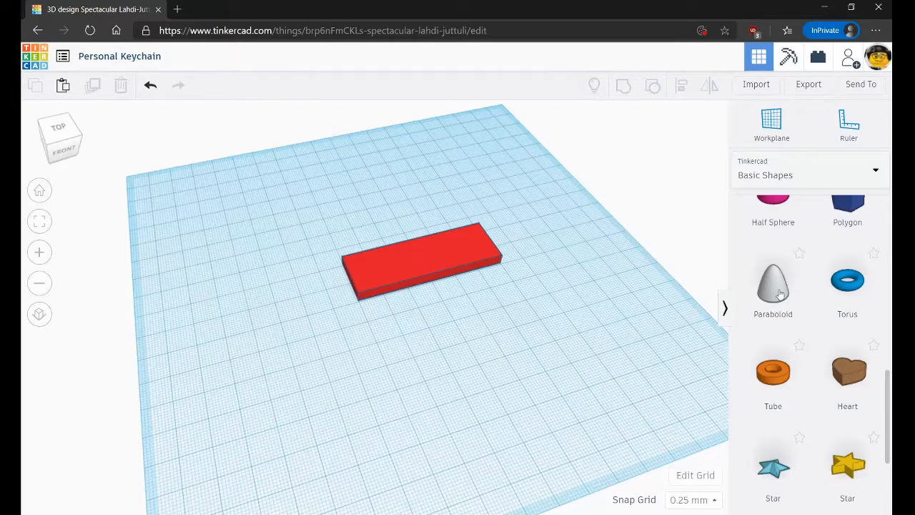
# - Place a torus at one short end of the red box and nudge it sideways until it is centred on the box's width
pyautogui.moveTo(847, 293); pyautogui.dragTo(333, 293)
pyautogui.moveTo(401, 353); pyautogui.dragTo(327, 366, button='right')
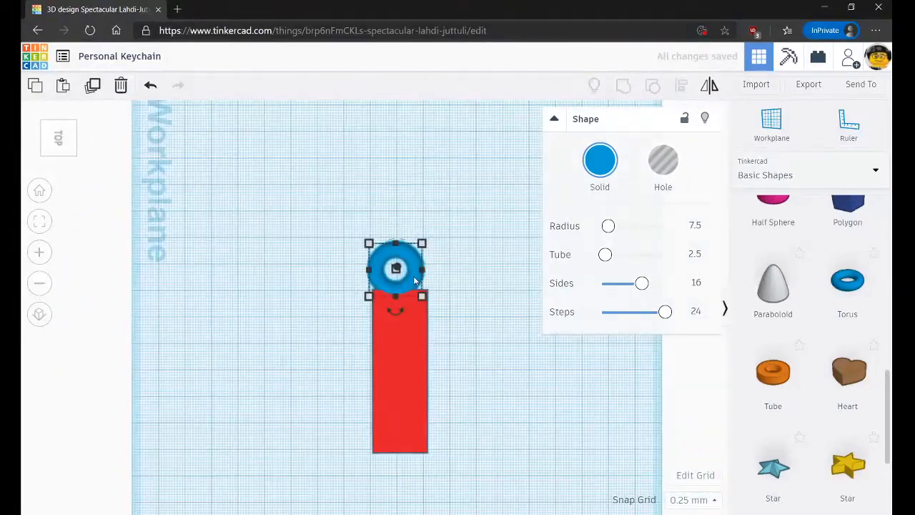
pyautogui.press('Right')
pyautogui.press('Right')
pyautogui.press('Right')
pyautogui.press('Right')
pyautogui.press('Right')
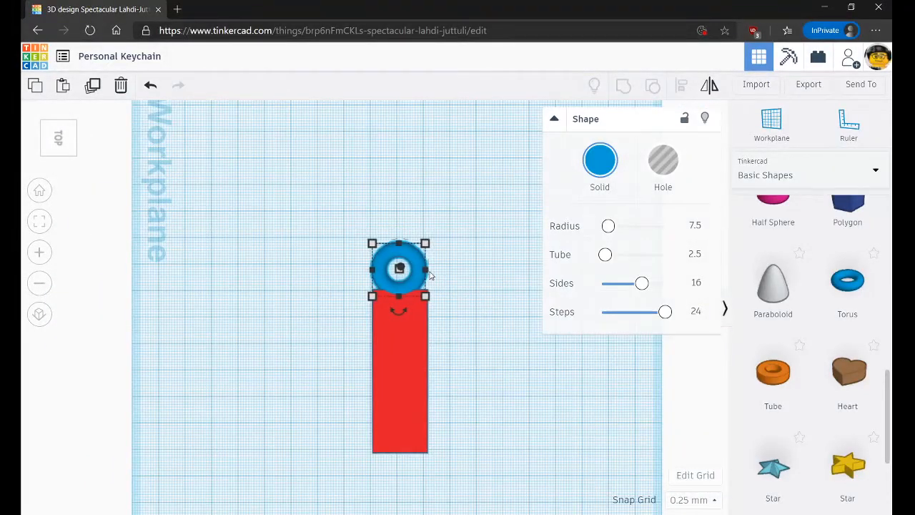
pyautogui.click(458, 302)
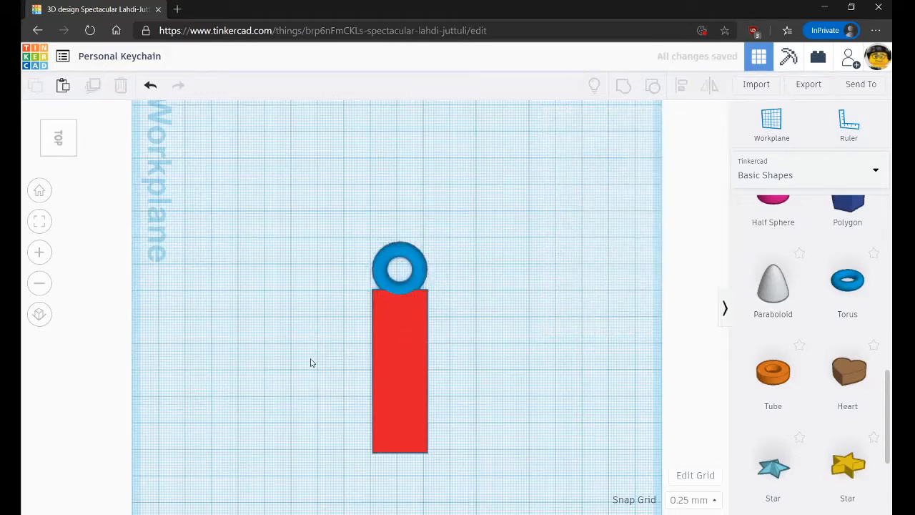
# - Reduce the torus's height to 4 mm to match the red box's thickness
pyautogui.moveTo(311, 361); pyautogui.dragTo(345, 271, button='right')
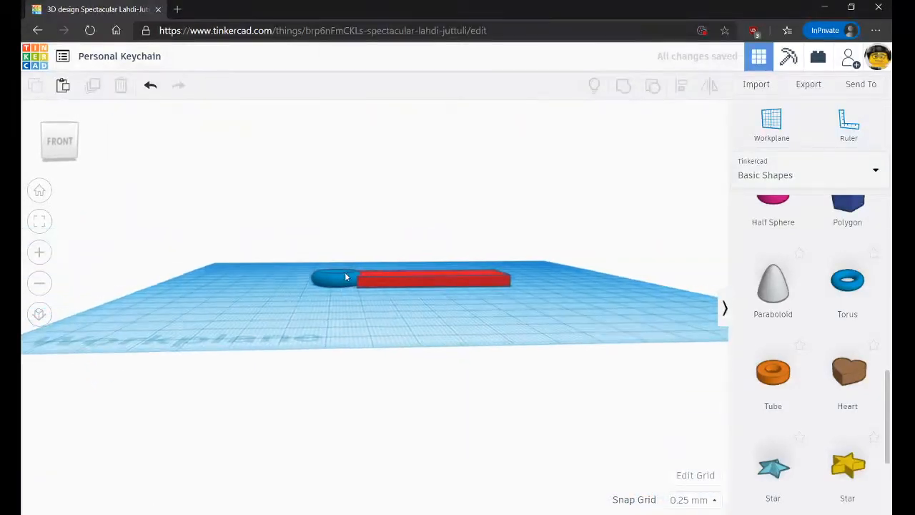
pyautogui.scroll(5, 345, 272)
pyautogui.moveTo(300, 312); pyautogui.dragTo(312, 284, button='right')
pyautogui.click(303, 260)
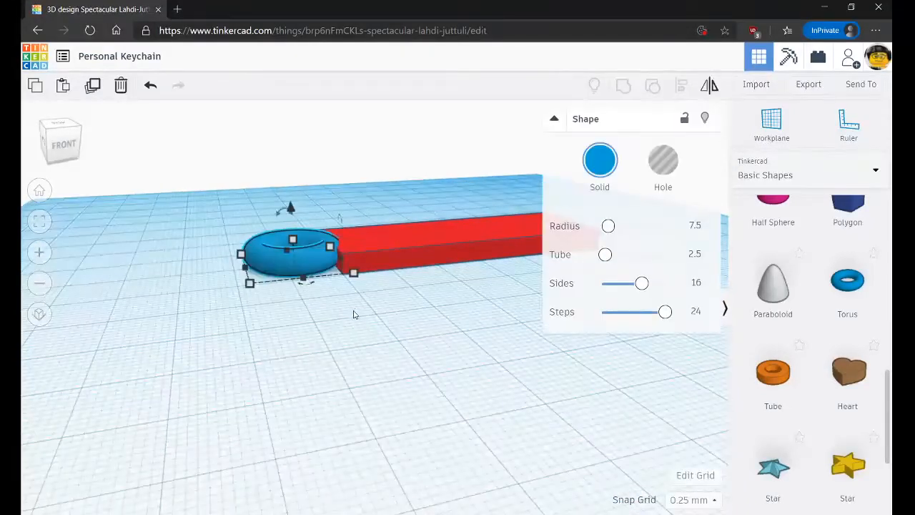
pyautogui.moveTo(353, 313); pyautogui.dragTo(312, 300, button='right')
pyautogui.moveTo(304, 240)
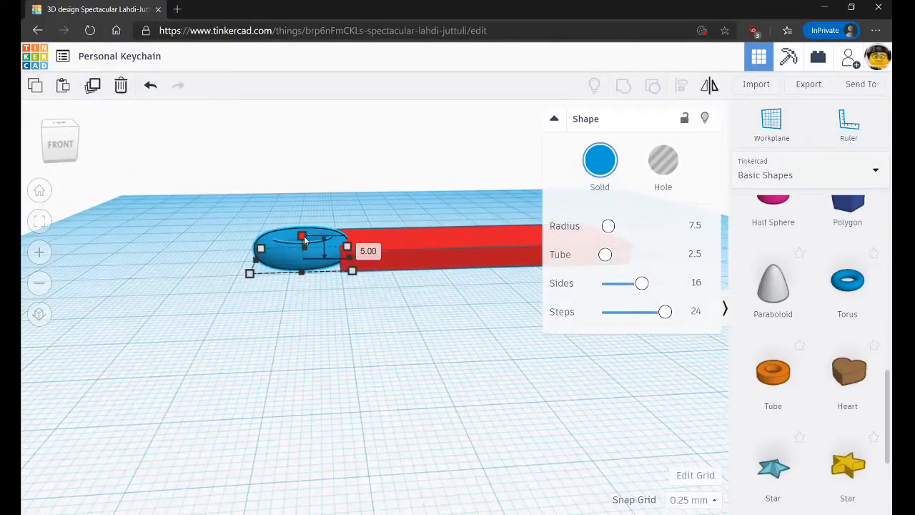
pyautogui.moveTo(304, 240)
pyautogui.mouseDown()
pyautogui.moveTo(311, 246)
pyautogui.moveTo(303, 241)
pyautogui.mouseUp()
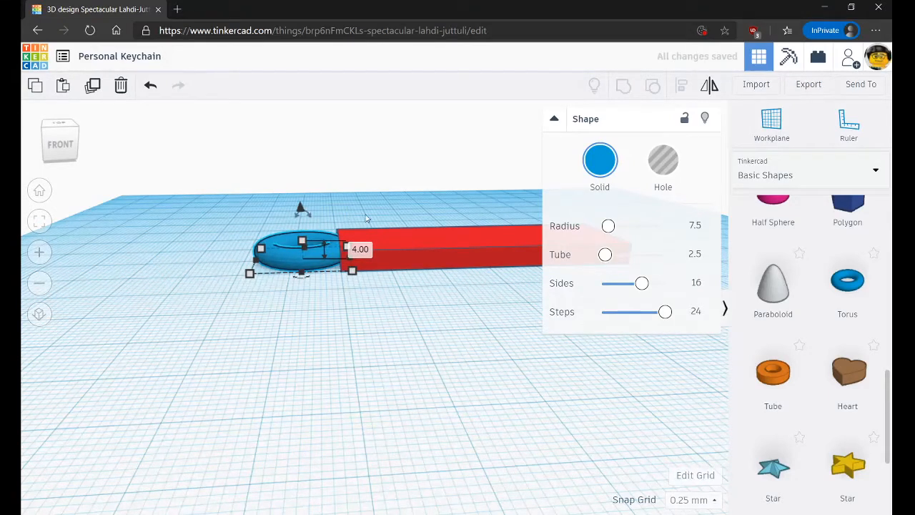
pyautogui.click(407, 345)
# - Move the torus 3 mm further into the end of the red box and check the overlap from several sides
pyautogui.moveTo(358, 342); pyautogui.dragTo(355, 423, button='right')
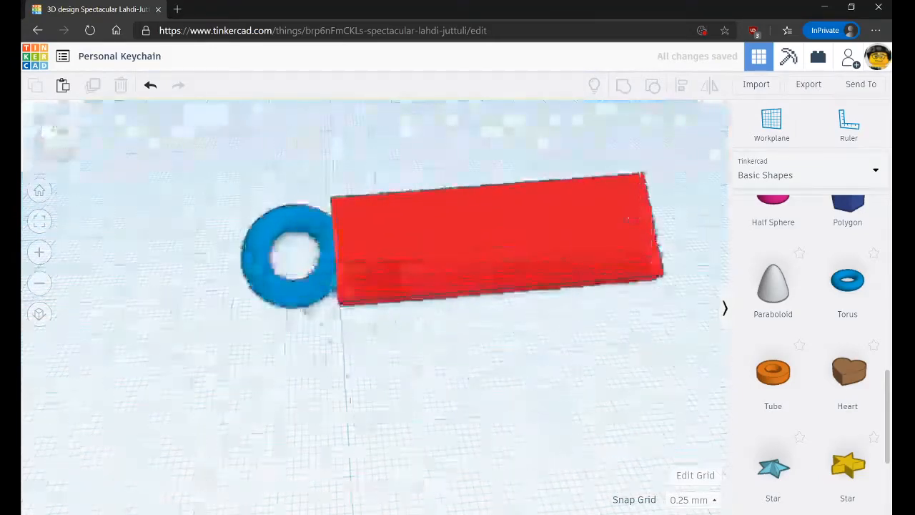
pyautogui.click(312, 295)
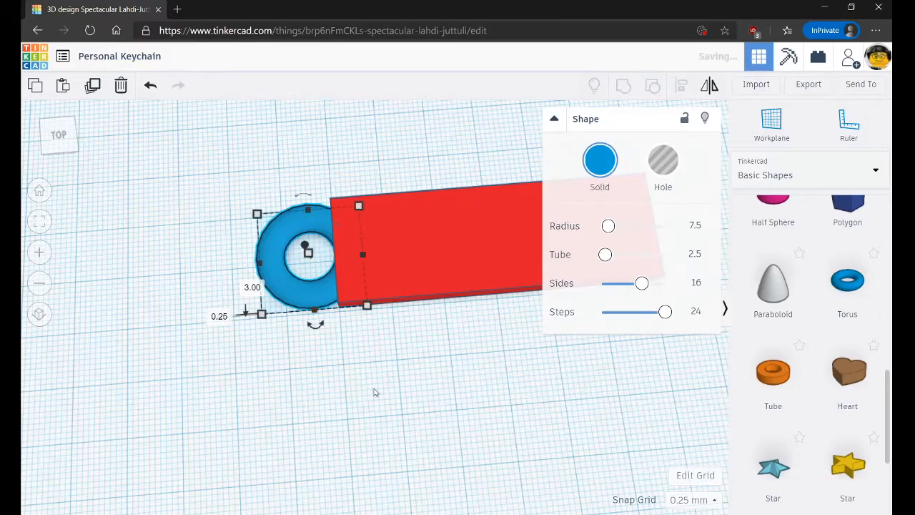
pyautogui.click(402, 397)
pyautogui.moveTo(402, 398); pyautogui.dragTo(336, 349, button='right')
pyautogui.click(342, 370)
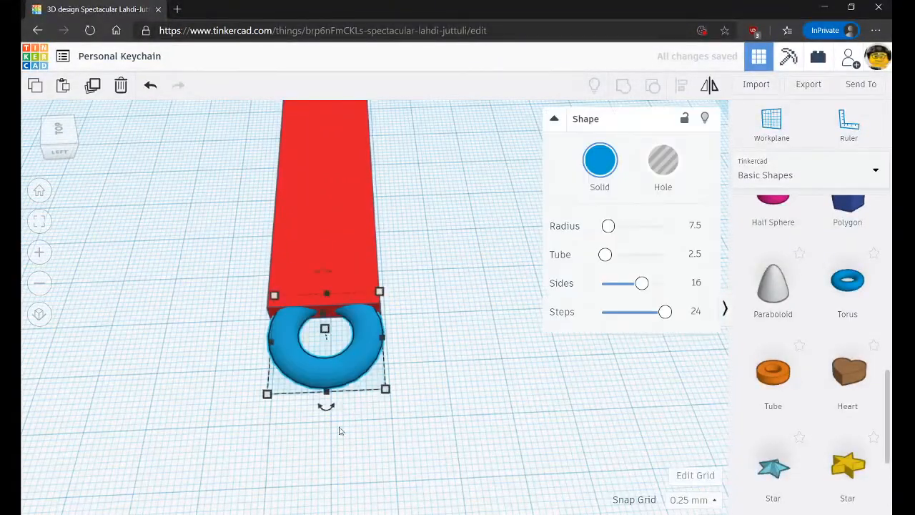
pyautogui.moveTo(339, 429); pyautogui.dragTo(453, 451, button='right')
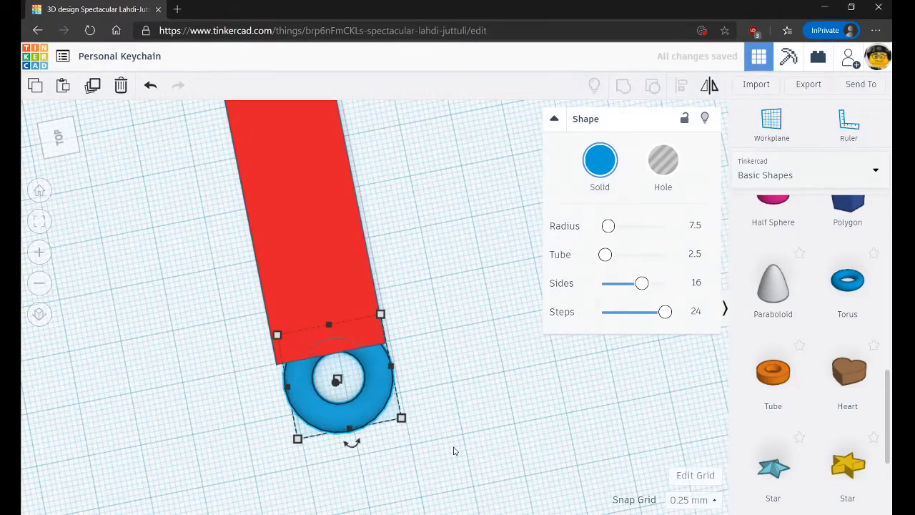
pyautogui.moveTo(473, 447); pyautogui.dragTo(410, 377, button='right')
pyautogui.click(468, 376)
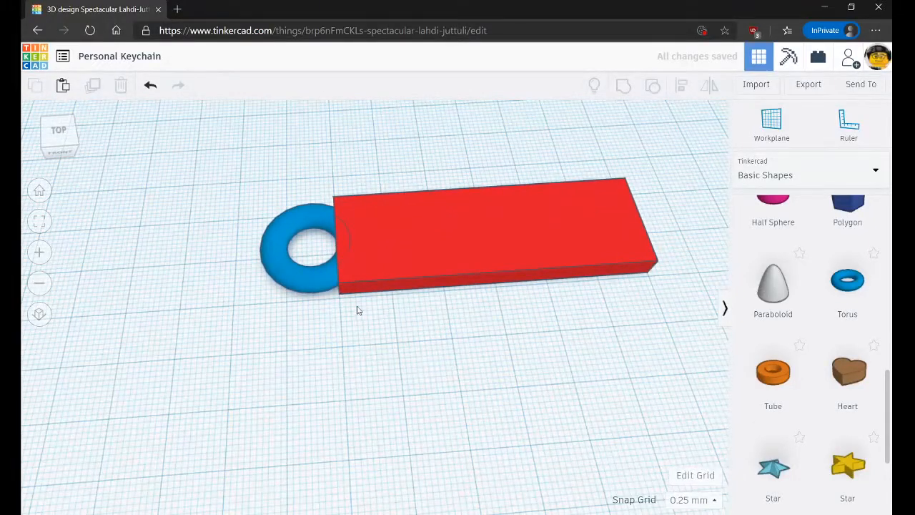
# - Group the torus and the red box into one shape and deselect it
pyautogui.moveTo(264, 201); pyautogui.dragTo(695, 310)
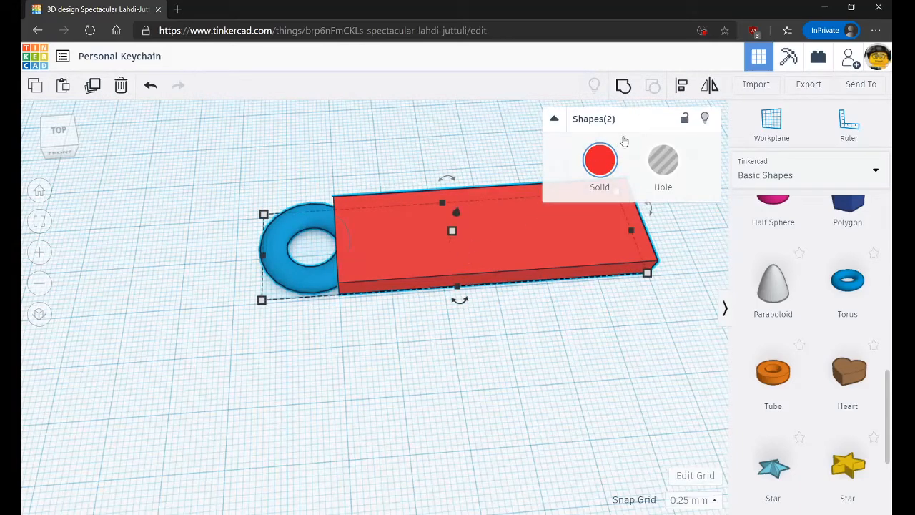
pyautogui.click(624, 84)
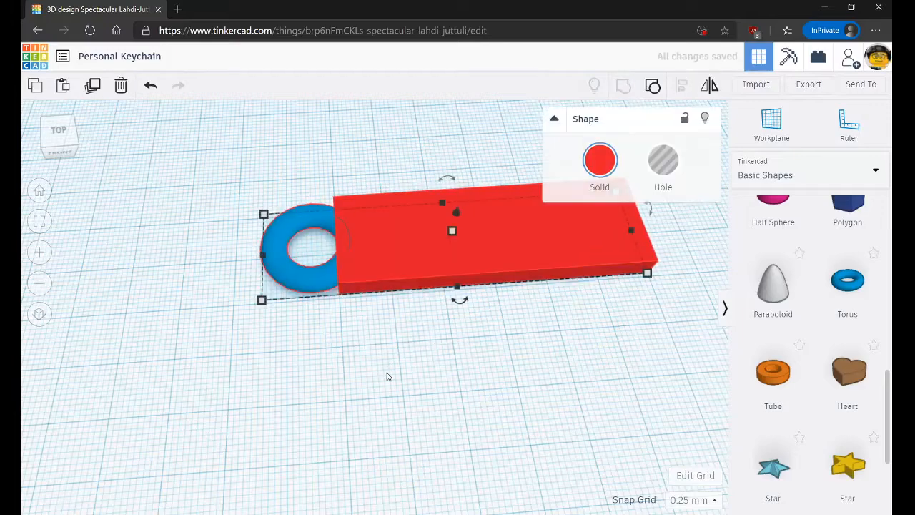
pyautogui.click(318, 384)
pyautogui.moveTo(442, 352); pyautogui.dragTo(390, 355, button='right')
pyautogui.moveTo(436, 366); pyautogui.dragTo(361, 344, button='middle')
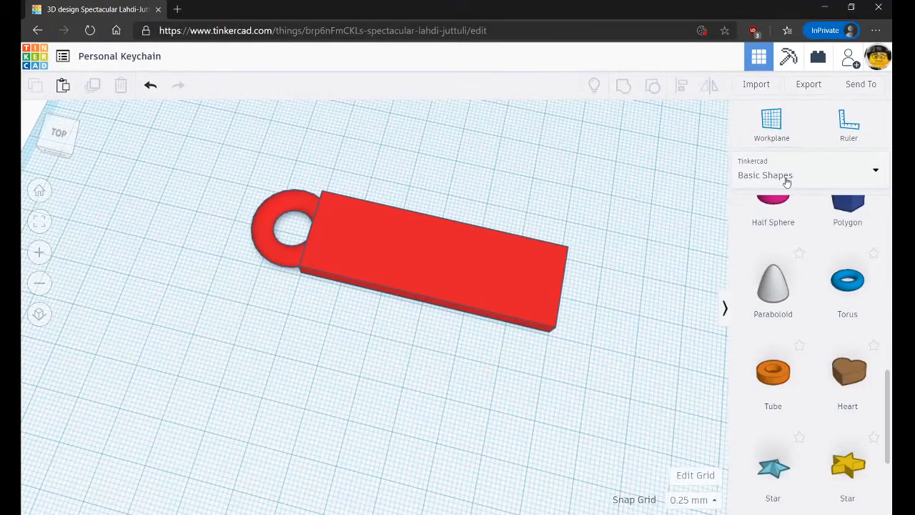
# - Place a Text shape from the Text and numbers library on the red box and change its wording to the owner's first name
pyautogui.click(832, 179)
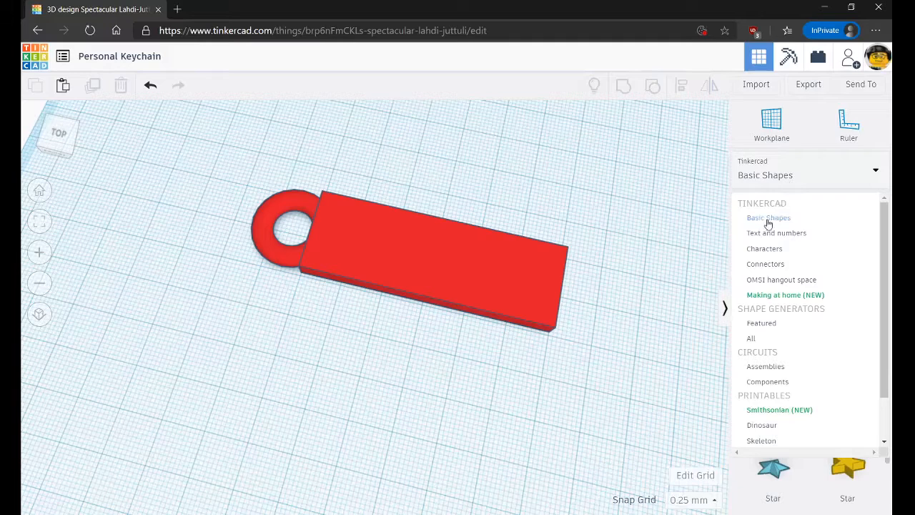
pyautogui.click(801, 237)
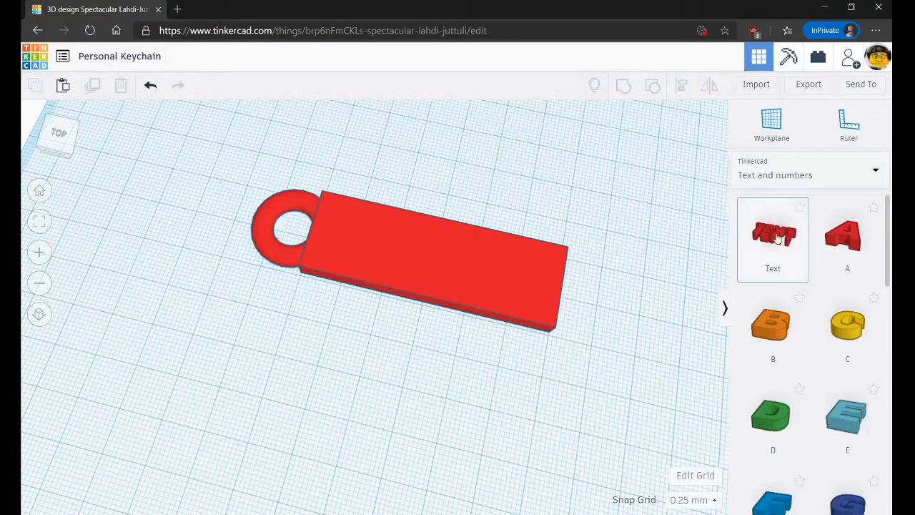
pyautogui.moveTo(708, 238); pyautogui.dragTo(437, 262)
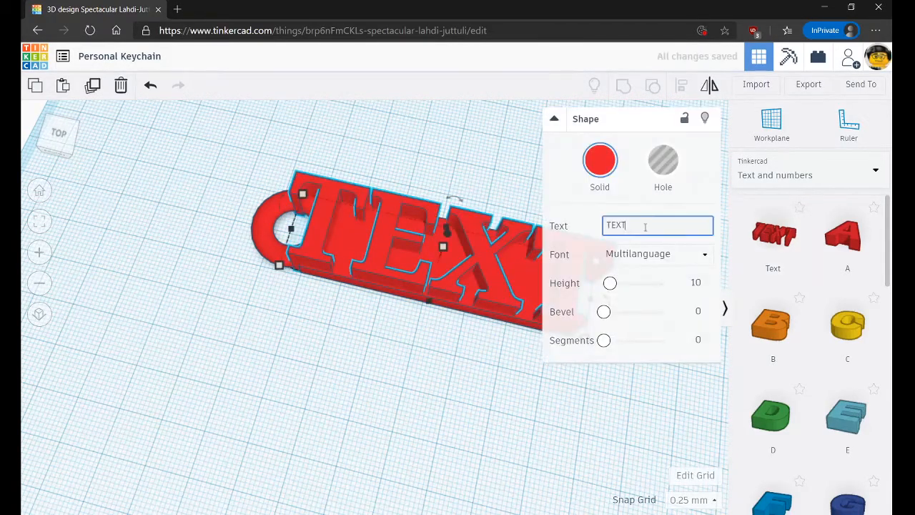
pyautogui.press('BackSpace')
pyautogui.press('BackSpace')
pyautogui.press('BackSpace')
pyautogui.press('BackSpace')
pyautogui.write('M')
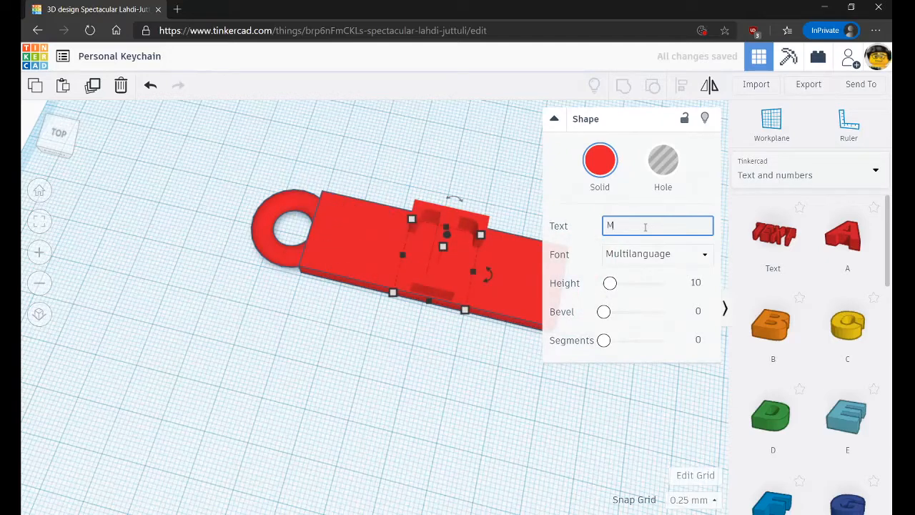
pyautogui.write('artin')
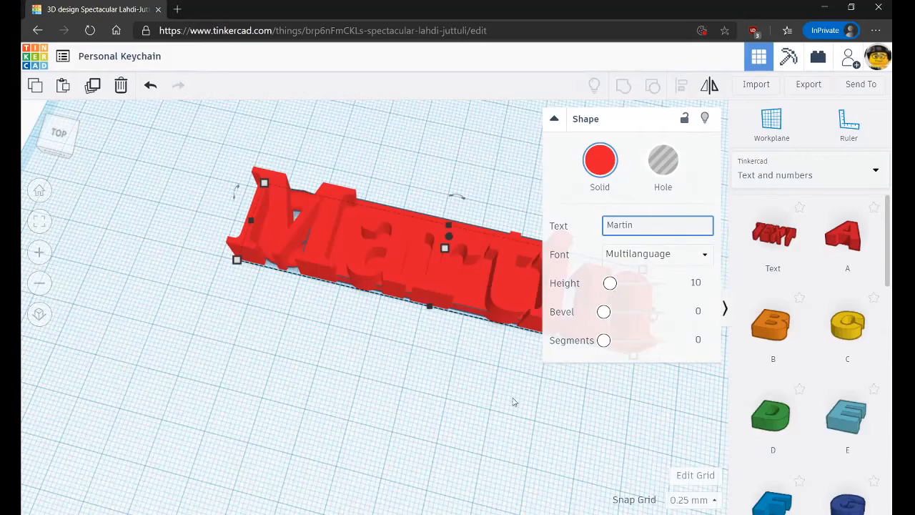
# - Set the text shape's height to 4 mm and check it against the red box from the side
pyautogui.moveTo(513, 402); pyautogui.dragTo(600, 274, button='right')
pyautogui.moveTo(610, 283); pyautogui.dragTo(695, 285)
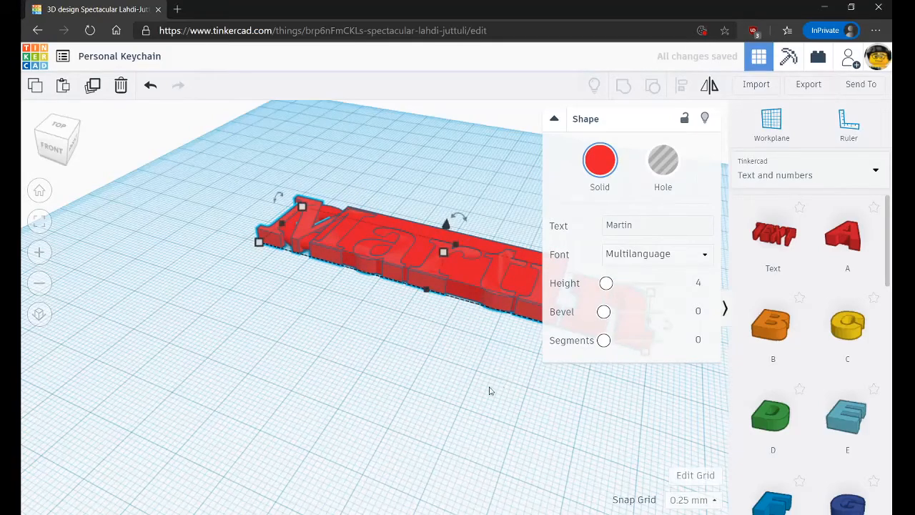
pyautogui.moveTo(490, 391); pyautogui.dragTo(471, 372, button='right')
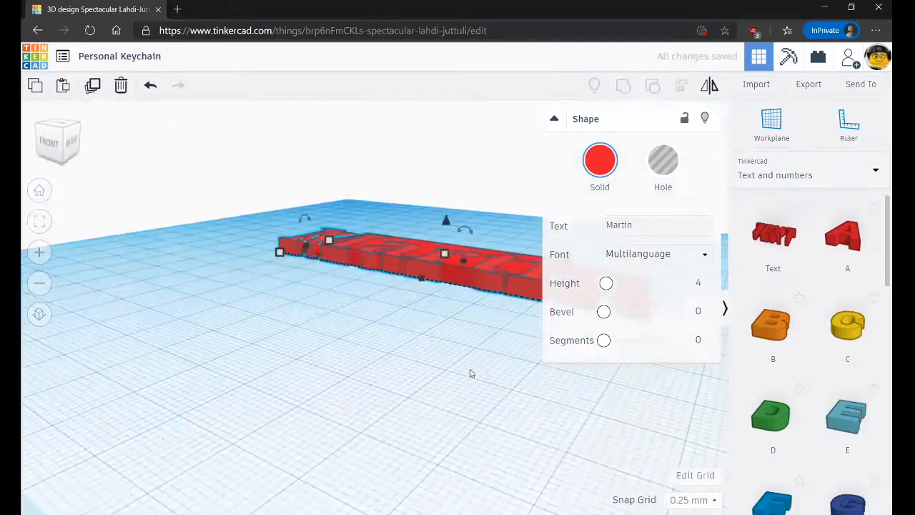
pyautogui.moveTo(421, 323); pyautogui.dragTo(463, 236, button='right')
# - Raise the text shape above the workplane so that it protrudes from the top face of the red box
pyautogui.scroll(3, 486, 308)
pyautogui.moveTo(487, 308); pyautogui.dragTo(497, 265, button='right')
pyautogui.scroll(5, 498, 265)
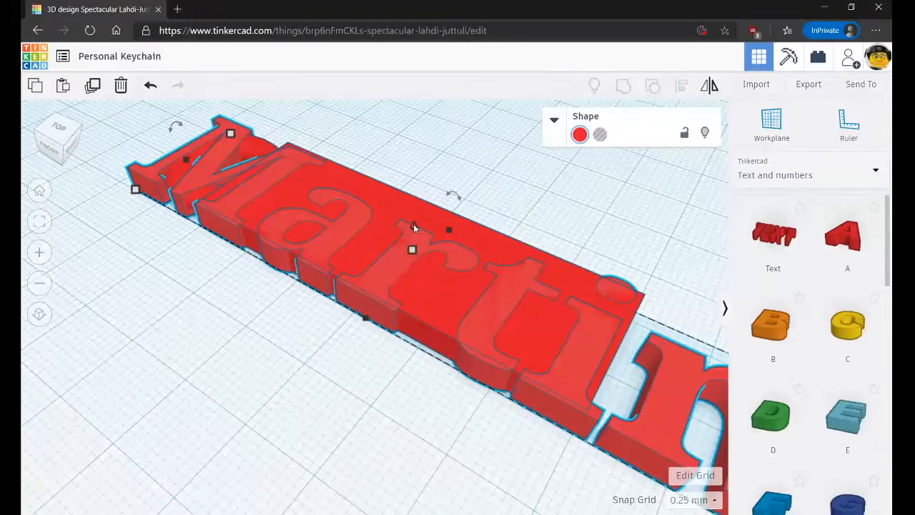
pyautogui.moveTo(414, 227)
pyautogui.mouseDown()
pyautogui.moveTo(424, 182)
pyautogui.moveTo(422, 270)
pyautogui.moveTo(412, 297)
pyautogui.moveTo(424, 213)
pyautogui.mouseUp()
pyautogui.moveTo(413, 409); pyautogui.dragTo(451, 320, button='right')
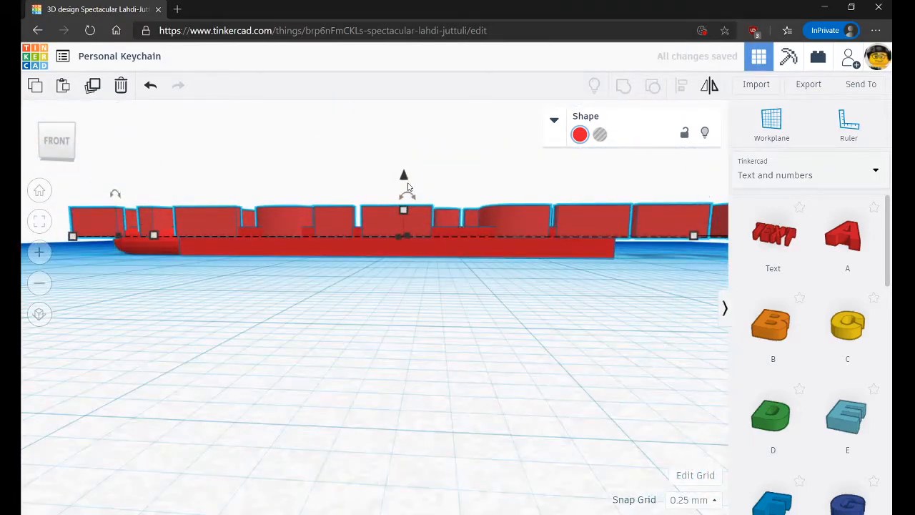
pyautogui.moveTo(405, 179); pyautogui.dragTo(406, 183)
pyautogui.moveTo(404, 311); pyautogui.dragTo(377, 402, button='right')
pyautogui.scroll(-3, 377, 402)
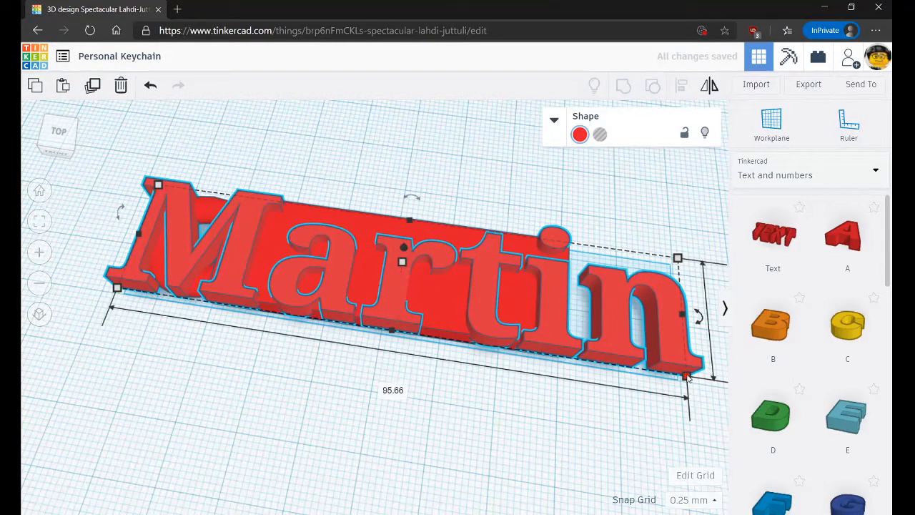
# - Scale the name down proportionally to about 13 mm letter depth and position it within the top face of the red box
pyautogui.moveTo(688, 379); pyautogui.dragTo(469, 297)
pyautogui.moveTo(387, 247); pyautogui.dragTo(555, 322)
pyautogui.keyDown('shift'); pyautogui.moveTo(559, 288); pyautogui.dragTo(549, 307); pyautogui.keyUp('shift')
pyautogui.moveTo(442, 282); pyautogui.dragTo(444, 288)
pyautogui.moveTo(431, 374); pyautogui.dragTo(429, 307, button='right')
pyautogui.moveTo(373, 296); pyautogui.dragTo(296, 333, button='right')
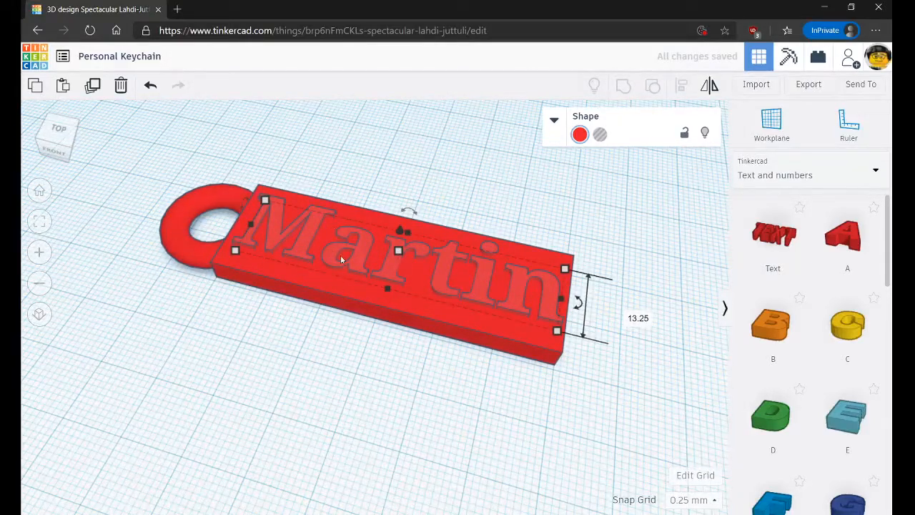
# - Turn the name text into a hole and look over its shape settings
pyautogui.moveTo(394, 369); pyautogui.dragTo(599, 213, button='right')
pyautogui.click(600, 136)
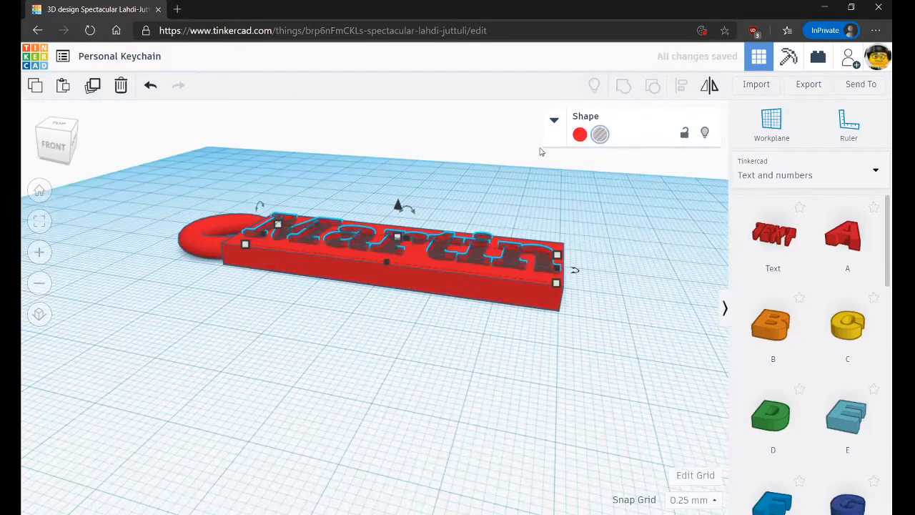
pyautogui.click(555, 120)
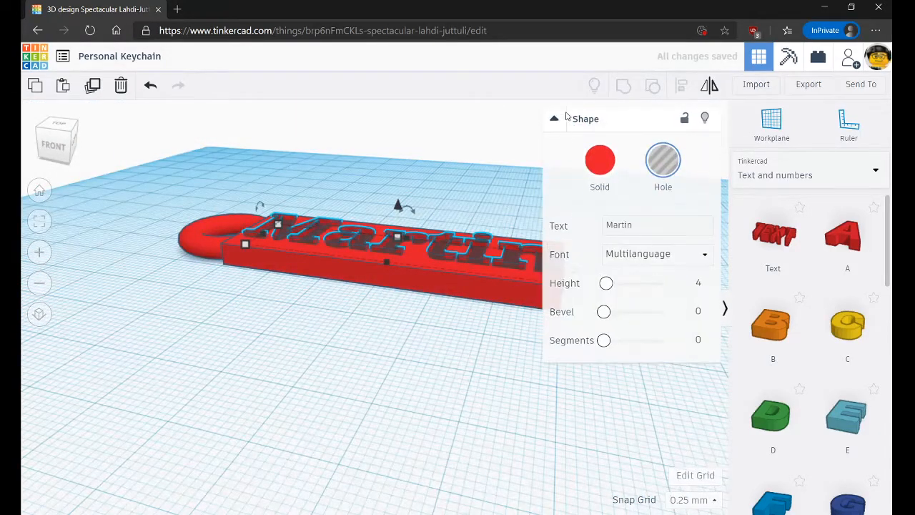
pyautogui.click(553, 120)
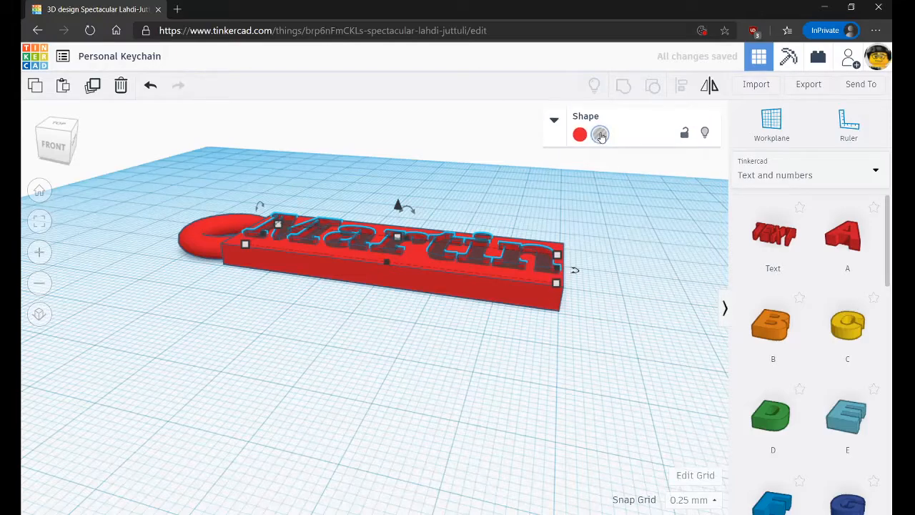
# - Try lowering the text hole further into the red box and undo that move
pyautogui.moveTo(405, 338); pyautogui.dragTo(522, 306, button='right')
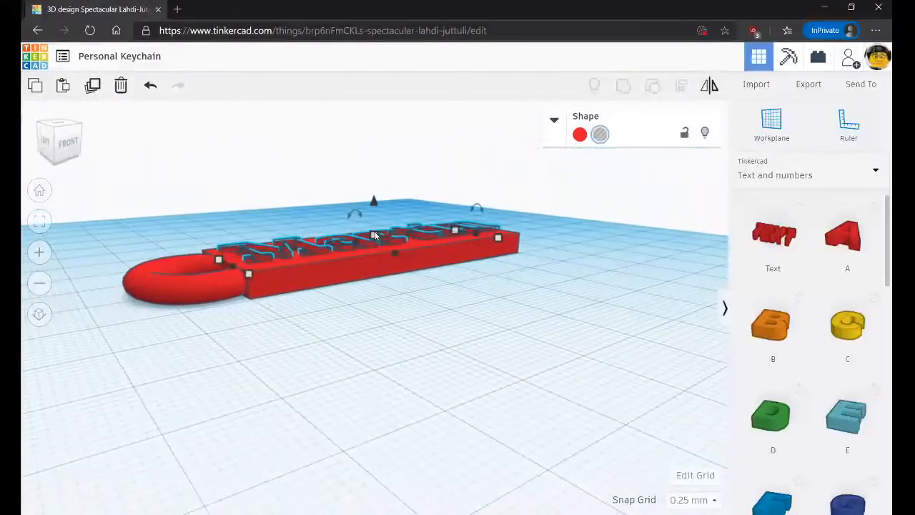
pyautogui.moveTo(377, 201); pyautogui.dragTo(376, 211)
pyautogui.moveTo(419, 315); pyautogui.dragTo(304, 324, button='right')
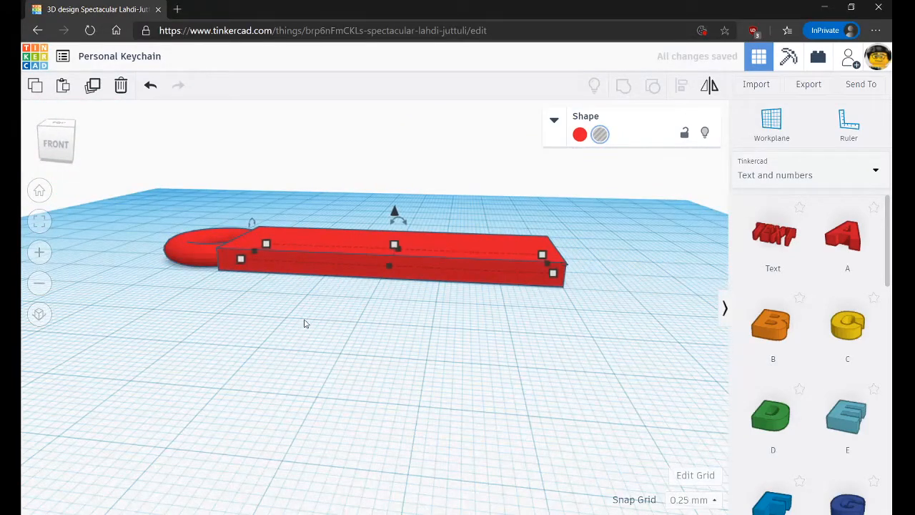
pyautogui.scroll(-2, 336, 362)
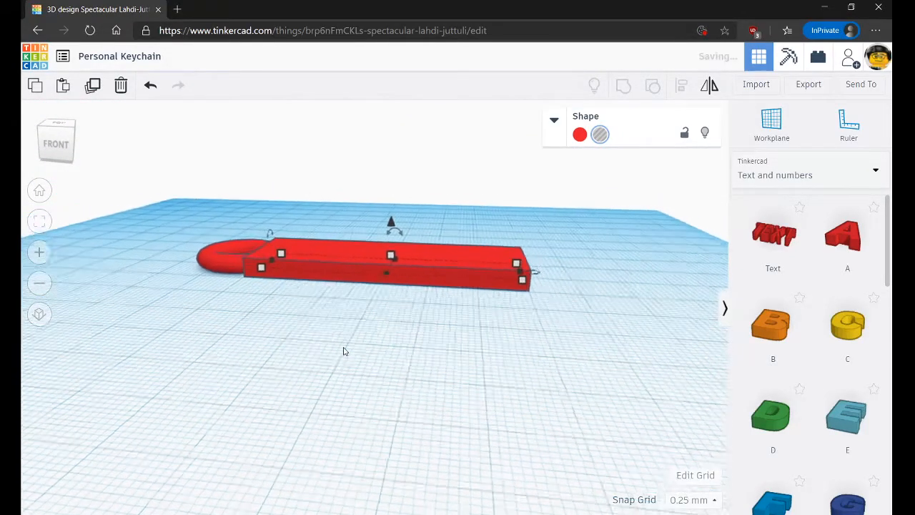
pyautogui.hotkey('ctrl', 'z')
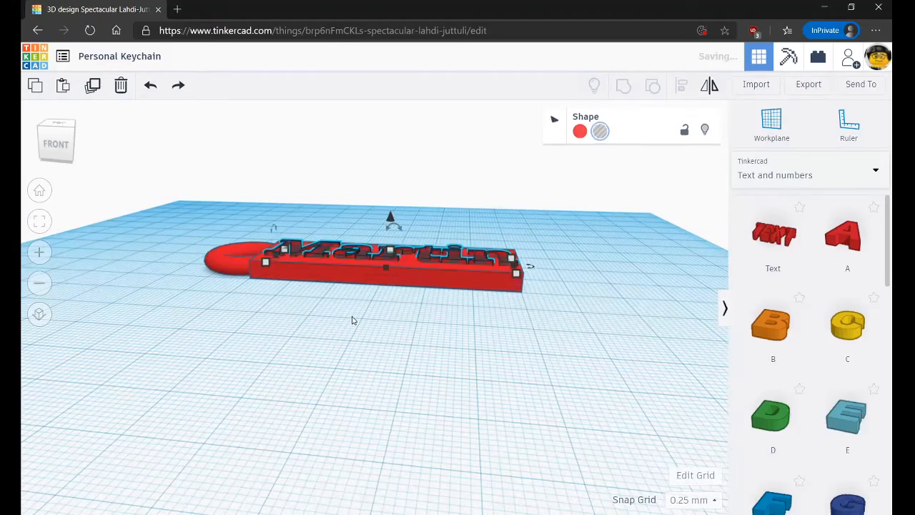
# - Lower the text hole slightly while keeping it open at the box's top face, and check its position from above
pyautogui.moveTo(357, 319); pyautogui.dragTo(229, 322, button='right')
pyautogui.moveTo(401, 227)
pyautogui.mouseDown()
pyautogui.moveTo(398, 207)
pyautogui.moveTo(401, 229)
pyautogui.mouseUp()
pyautogui.moveTo(345, 371); pyautogui.dragTo(428, 415, button='right')
pyautogui.moveTo(390, 353); pyautogui.dragTo(425, 417, button='right')
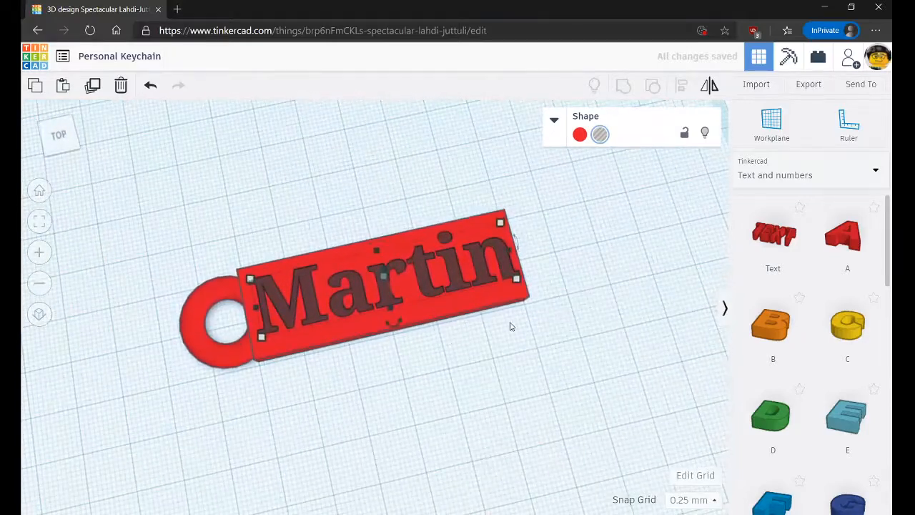
pyautogui.moveTo(600, 330); pyautogui.dragTo(344, 408, button='right')
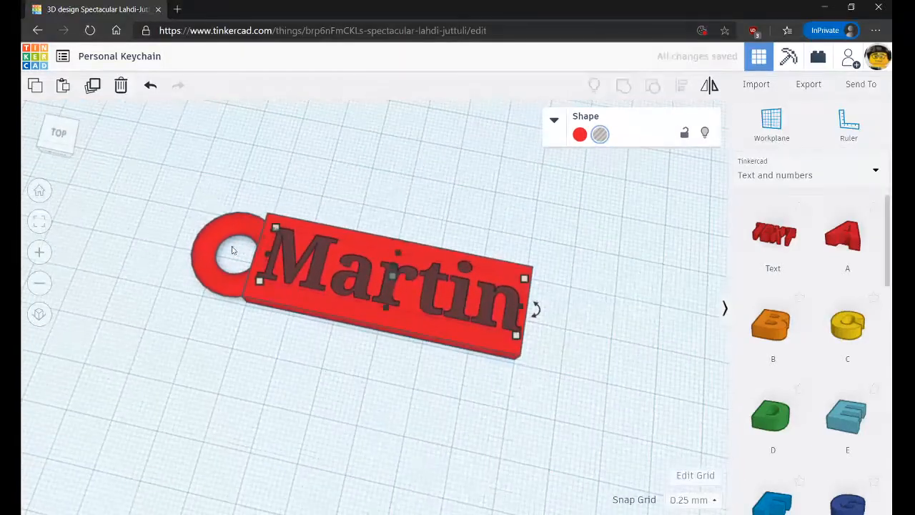
# - Group the keychain body with the text hole to engrave the name and deselect the result
pyautogui.moveTo(548, 400); pyautogui.dragTo(549, 400)
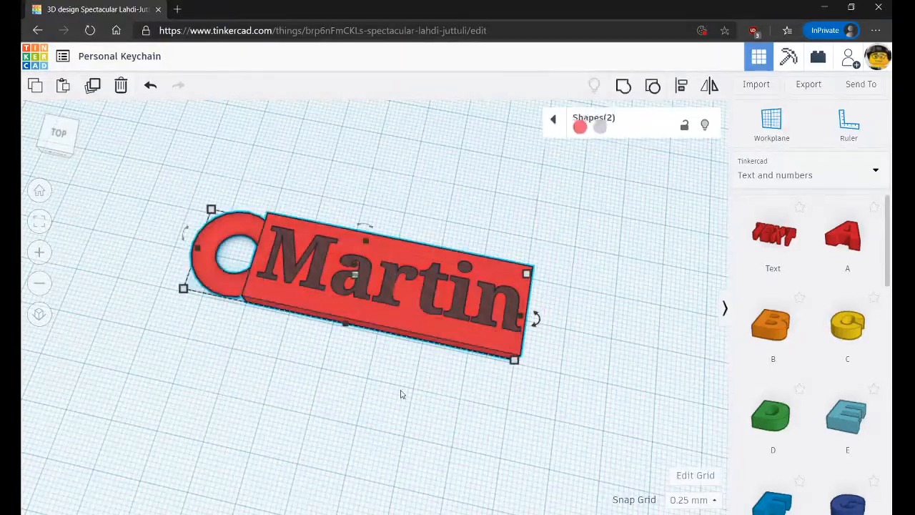
pyautogui.moveTo(386, 408); pyautogui.dragTo(295, 394, button='right')
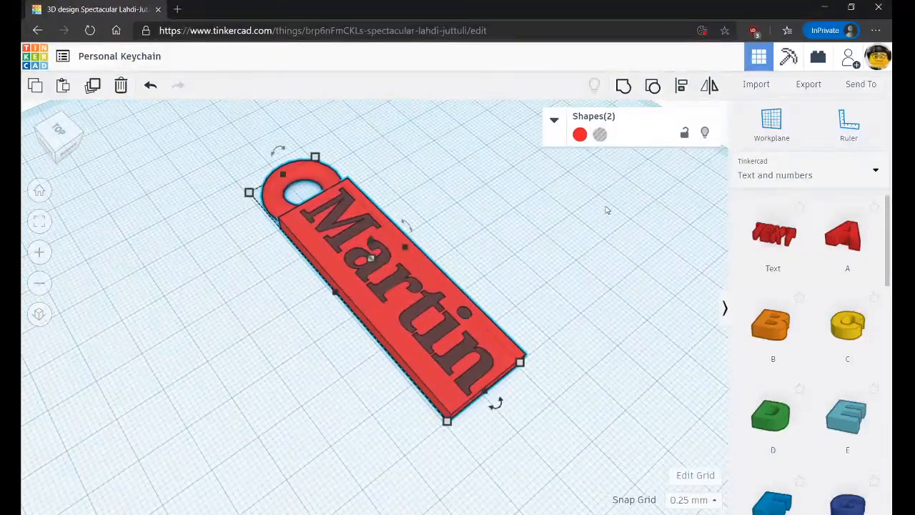
pyautogui.click(624, 86)
pyautogui.click(288, 327)
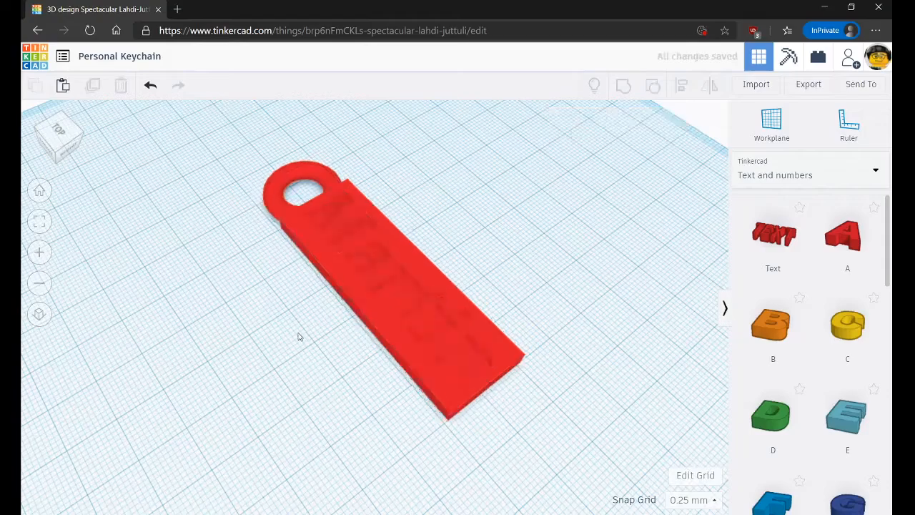
# - Examine the engraved letters and the ring joint closely from several angles
pyautogui.moveTo(299, 337); pyautogui.dragTo(219, 307, button='right')
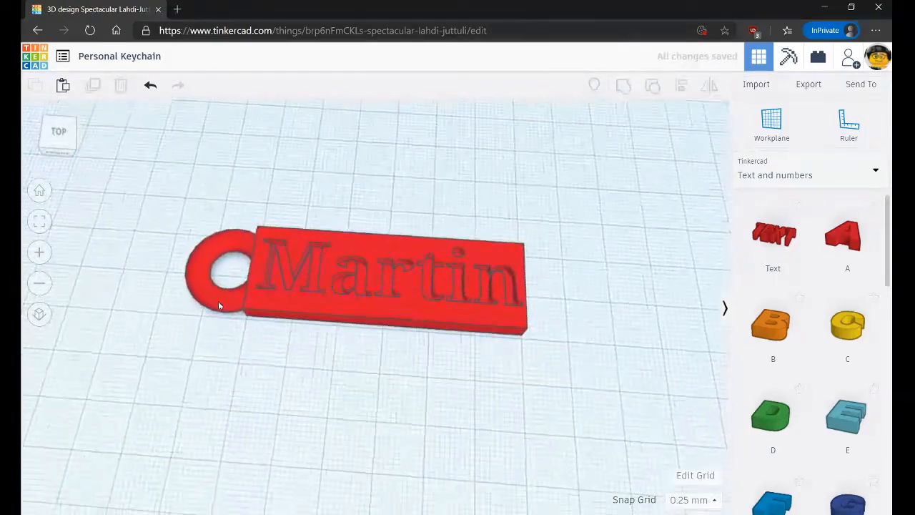
pyautogui.scroll(5, 229, 297)
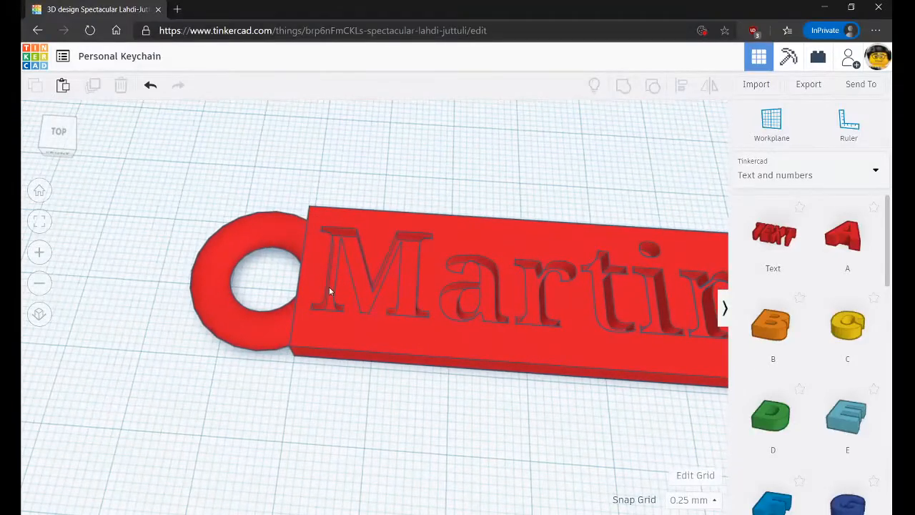
pyautogui.moveTo(324, 286); pyautogui.dragTo(285, 348, button='right')
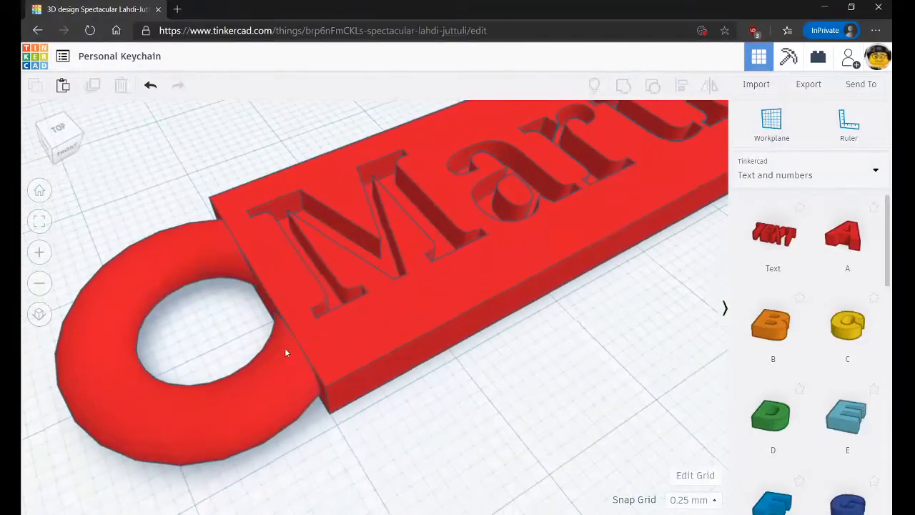
pyautogui.moveTo(278, 237); pyautogui.dragTo(317, 212, button='right')
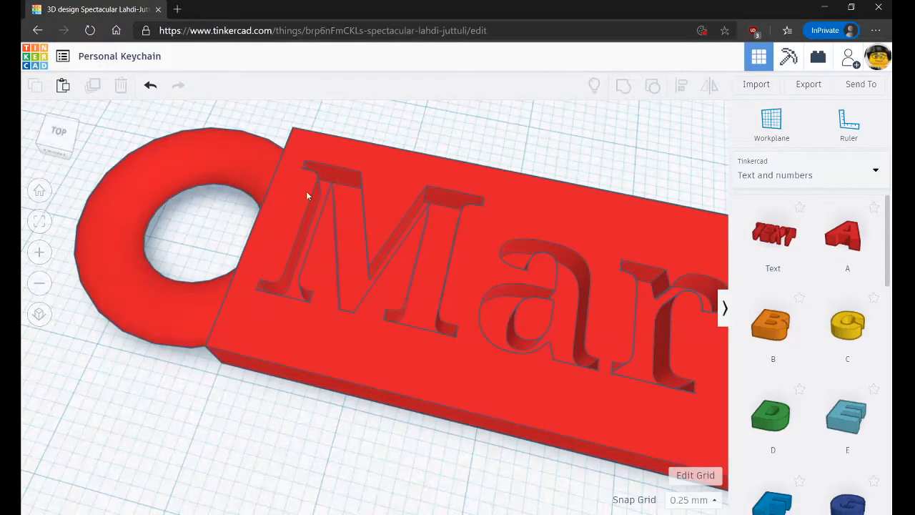
pyautogui.moveTo(292, 270)
pyautogui.mouseDown(button='right')
pyautogui.moveTo(379, 319)
pyautogui.moveTo(304, 268)
pyautogui.mouseUp(button='right')
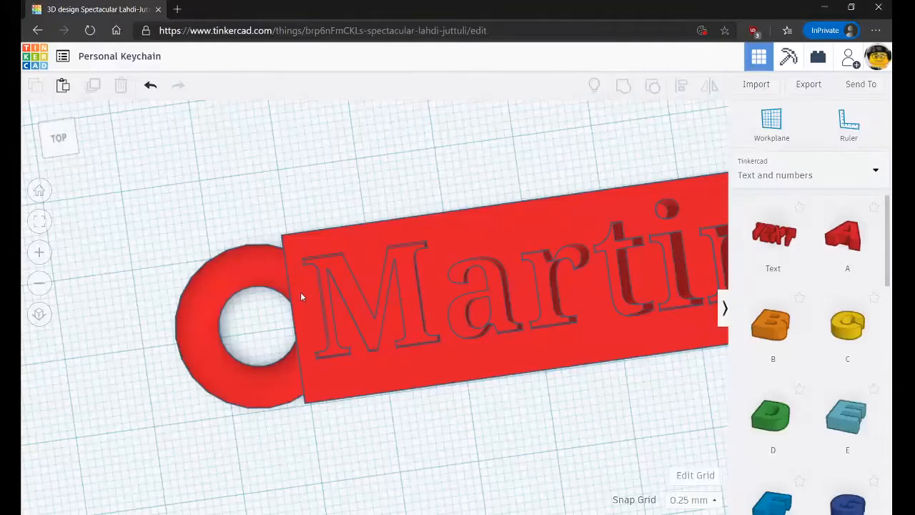
pyautogui.moveTo(210, 293); pyautogui.dragTo(320, 256, button='right')
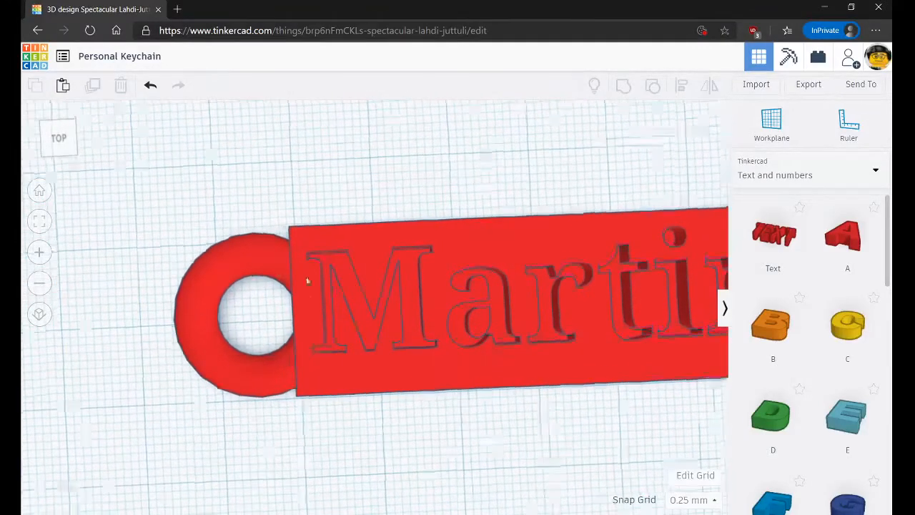
pyautogui.moveTo(414, 379); pyautogui.dragTo(319, 243, button='right')
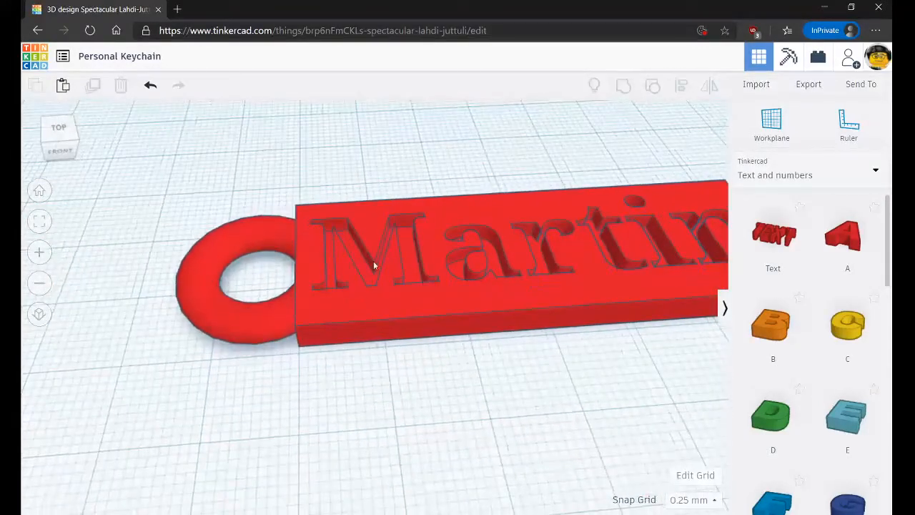
pyautogui.scroll(-5, 405, 357)
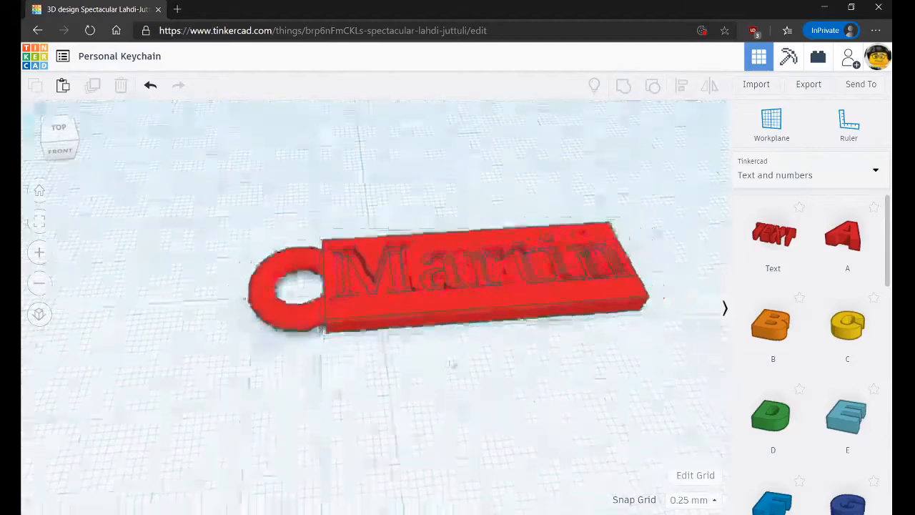
# - Ungroup the keychain to show the separate text hole again and undo the ungrouping
pyautogui.moveTo(451, 363); pyautogui.dragTo(416, 374, button='middle')
pyautogui.moveTo(643, 349); pyautogui.dragTo(645, 351)
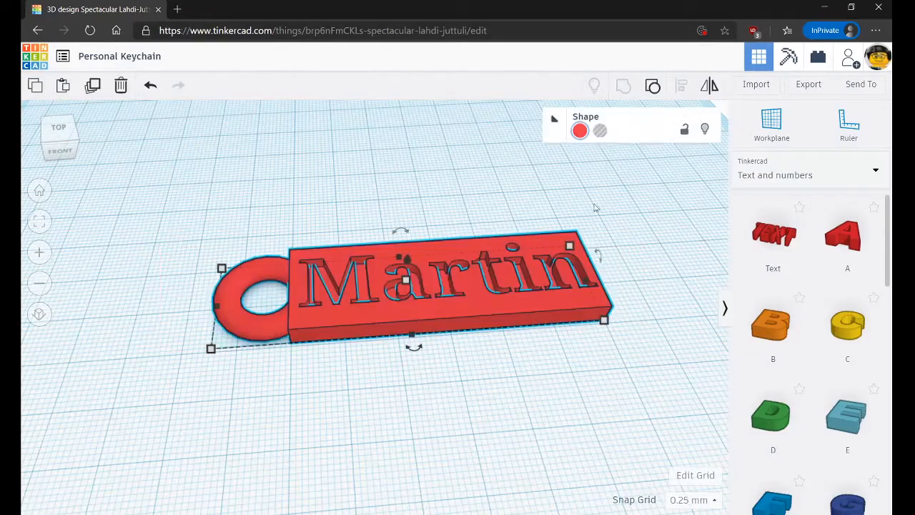
pyautogui.click(653, 87)
pyautogui.click(347, 390)
pyautogui.scroll(2, 302, 315)
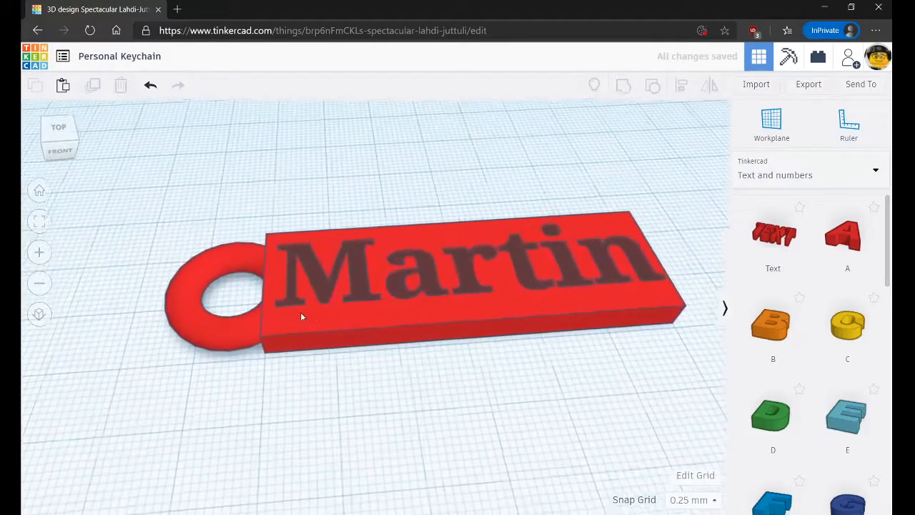
pyautogui.scroll(-2, 300, 316)
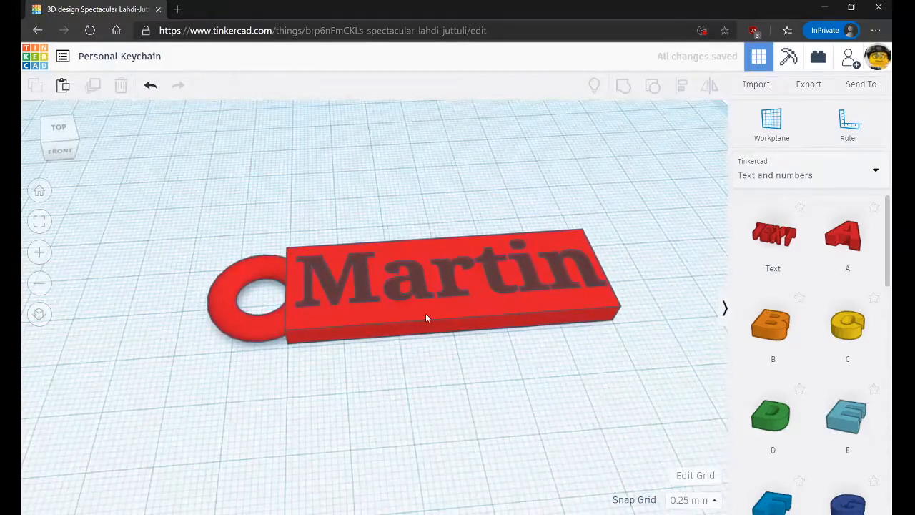
pyautogui.hotkey('ctrl', 'z')
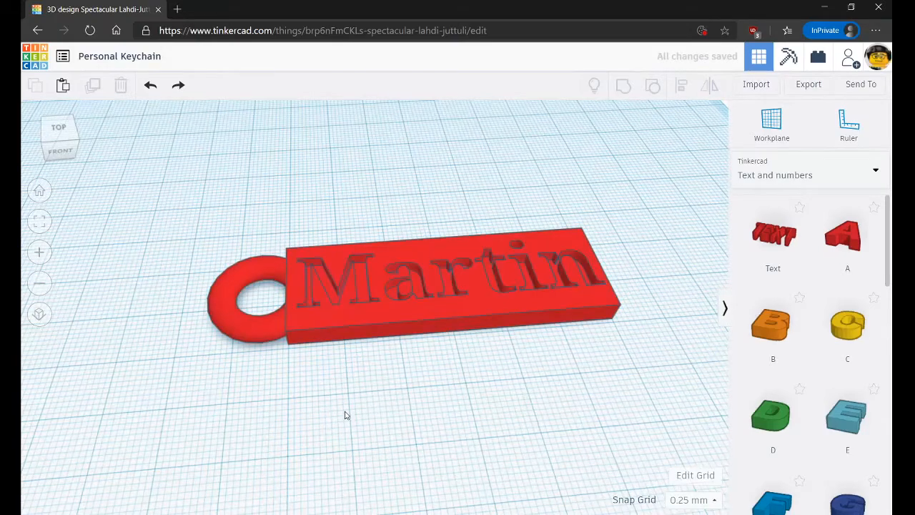
# - Place a Wedge from the Basic Shapes library on the workplane beside the keychain's ring
pyautogui.moveTo(348, 415); pyautogui.dragTo(386, 377, button='right')
pyautogui.scroll(5, 326, 396)
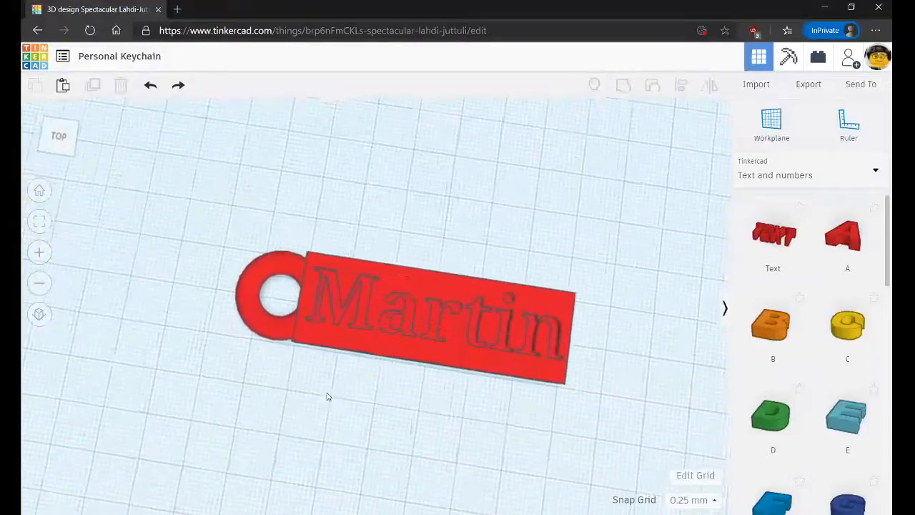
pyautogui.moveTo(340, 433); pyautogui.dragTo(351, 390, button='middle')
pyautogui.moveTo(351, 390); pyautogui.dragTo(218, 327, button='right')
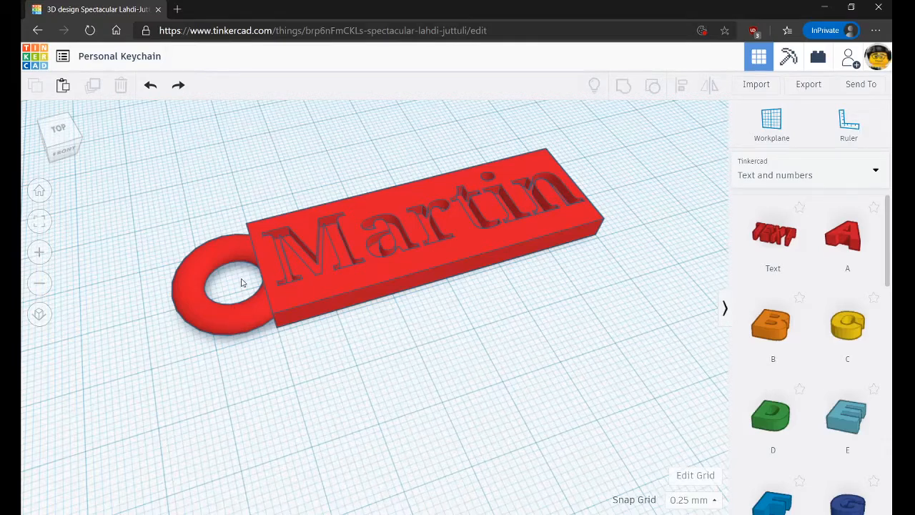
pyautogui.click(767, 178)
pyautogui.click(774, 223)
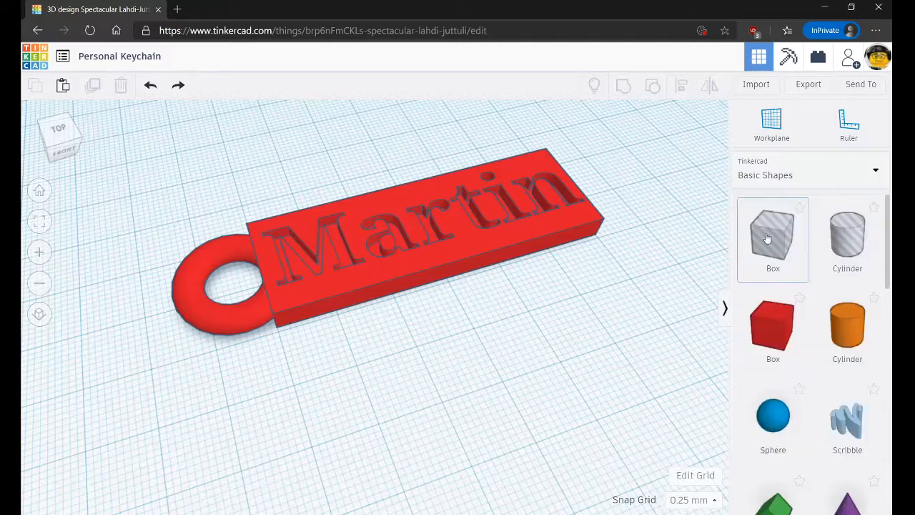
pyautogui.scroll(-5, 791, 315)
pyautogui.scroll(-2, 793, 310)
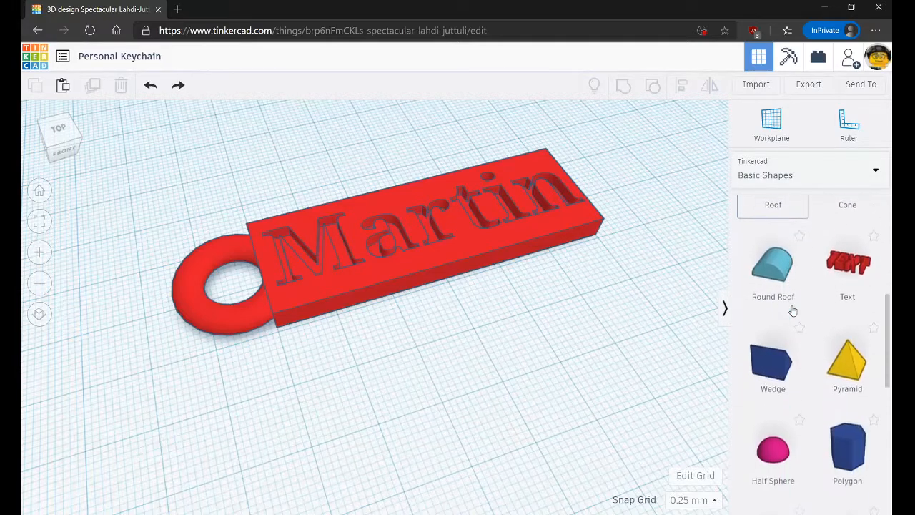
pyautogui.moveTo(778, 352); pyautogui.dragTo(151, 436)
pyautogui.moveTo(329, 396); pyautogui.dragTo(210, 394, button='right')
pyautogui.click(124, 385)
pyautogui.moveTo(125, 384); pyautogui.dragTo(358, 423, button='middle')
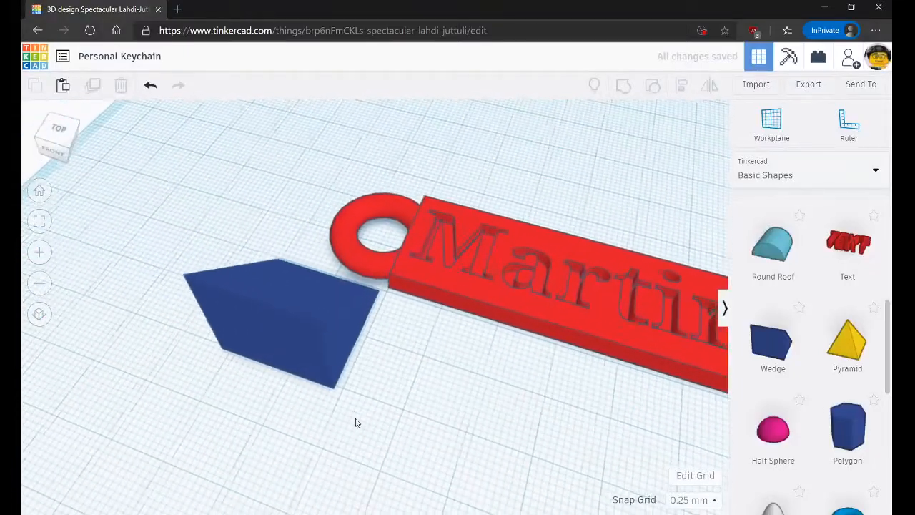
# - Rotate the wedge so its triangular face lies flat, parallel to the workplane
pyautogui.click(344, 361)
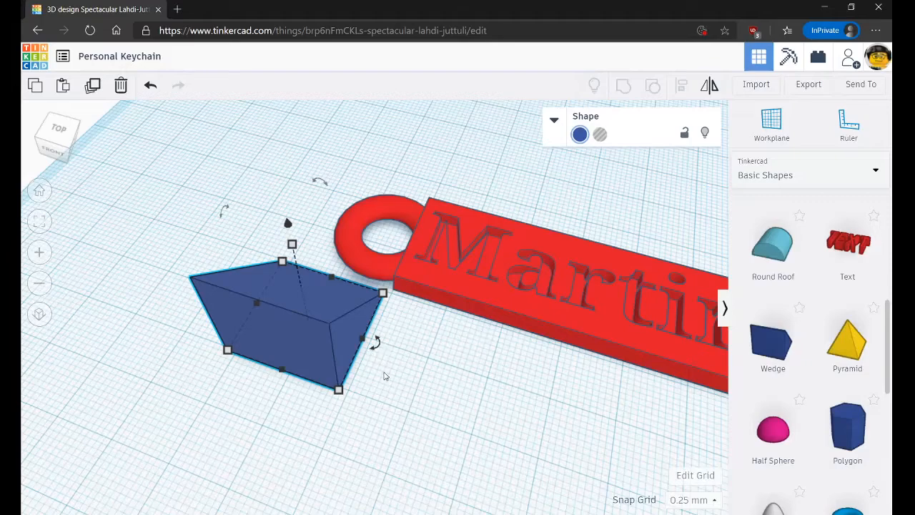
pyautogui.moveTo(384, 376); pyautogui.dragTo(368, 332, button='right')
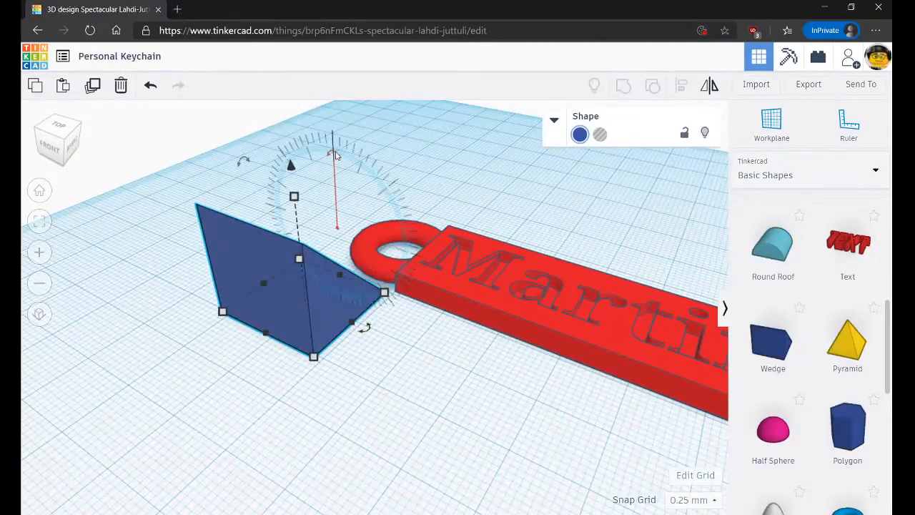
pyautogui.moveTo(244, 160)
pyautogui.mouseDown()
pyautogui.moveTo(314, 150)
pyautogui.moveTo(364, 195)
pyautogui.moveTo(254, 168)
pyautogui.moveTo(258, 150)
pyautogui.moveTo(247, 149)
pyautogui.mouseUp()
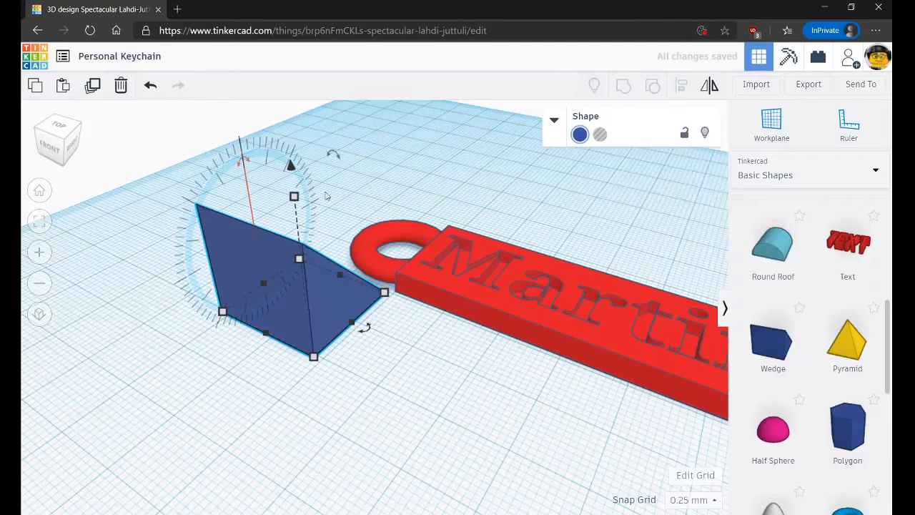
pyautogui.moveTo(334, 155); pyautogui.dragTo(233, 196)
pyautogui.moveTo(262, 394); pyautogui.dragTo(392, 478, button='right')
pyautogui.scroll(-2, 445, 390)
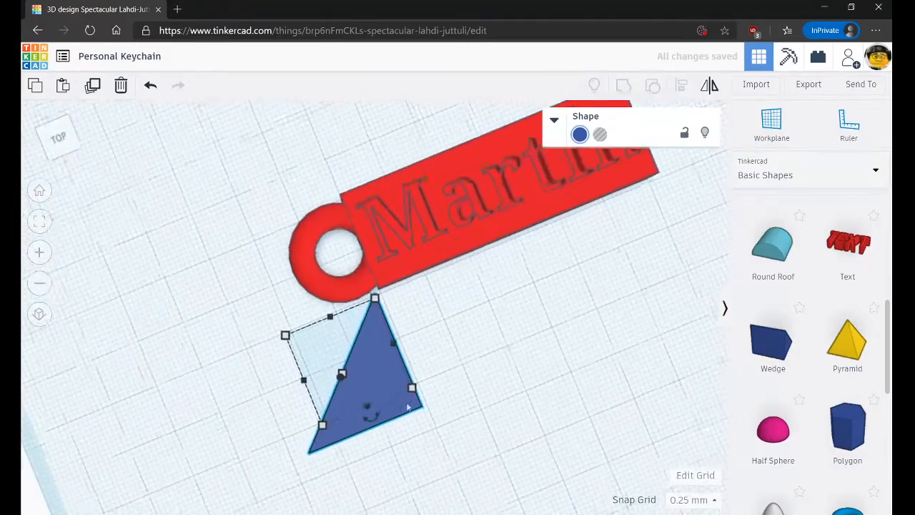
# - Resize the wedge's footprint to about 8.5 by 18.25 mm and set its height to 5 mm
pyautogui.moveTo(333, 421); pyautogui.dragTo(371, 391)
pyautogui.moveTo(450, 368); pyautogui.dragTo(608, 272, button='right')
pyautogui.moveTo(410, 213); pyautogui.dragTo(398, 288)
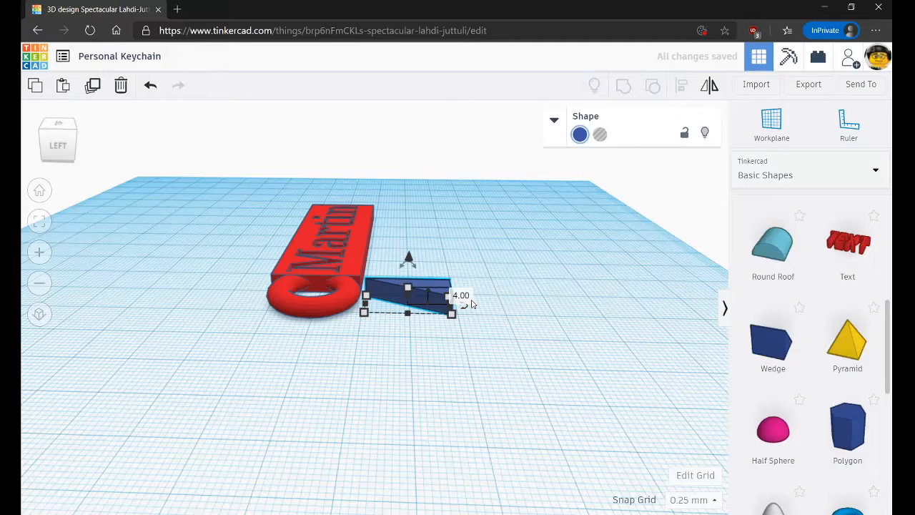
pyautogui.moveTo(463, 305)
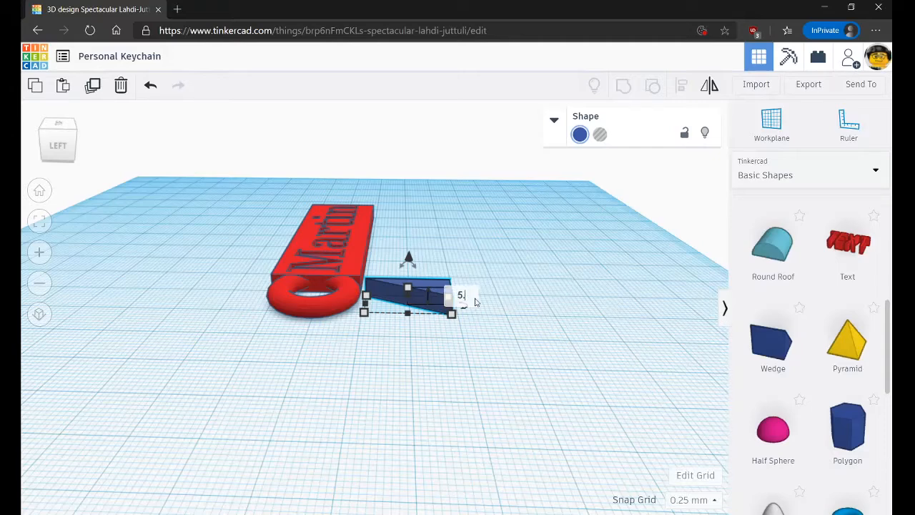
pyautogui.press('Return')
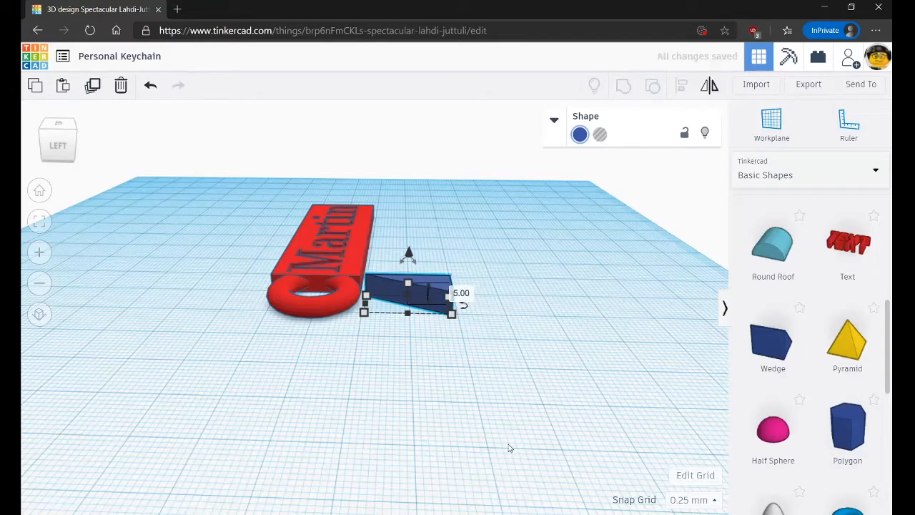
# - Move the wedge across the ring beside the box and set its width to 6 mm
pyautogui.moveTo(509, 448); pyautogui.dragTo(360, 393, button='right')
pyautogui.moveTo(335, 340); pyautogui.dragTo(377, 295)
pyautogui.moveTo(377, 295); pyautogui.dragTo(373, 275, button='right')
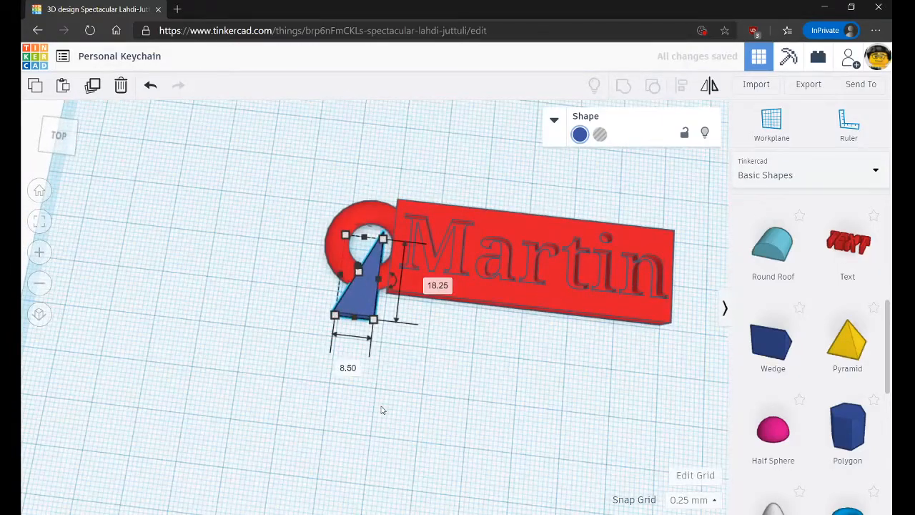
pyautogui.moveTo(382, 410); pyautogui.dragTo(372, 348, button='right')
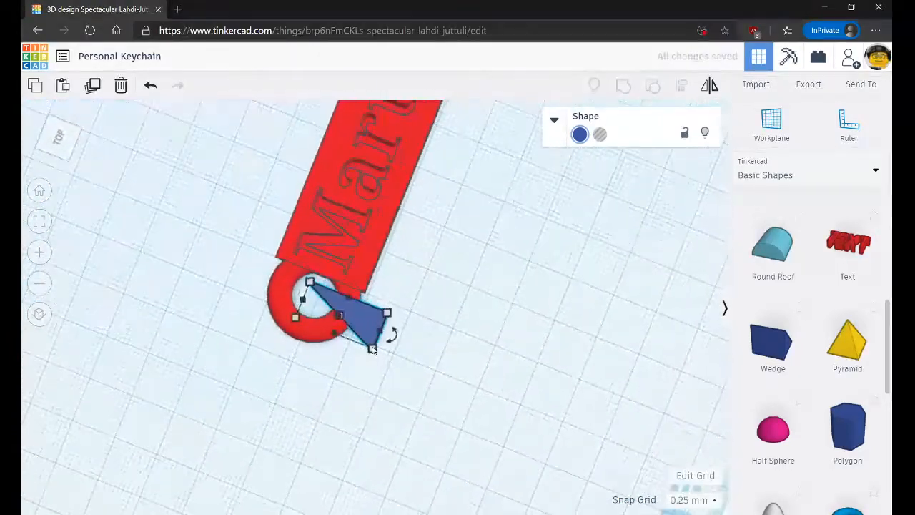
pyautogui.moveTo(389, 425); pyautogui.dragTo(390, 314, button='right')
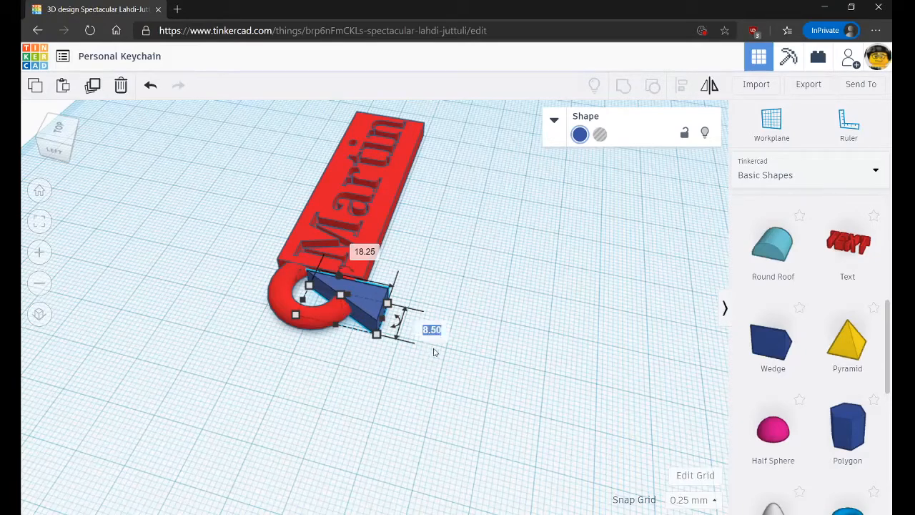
pyautogui.press('Return')
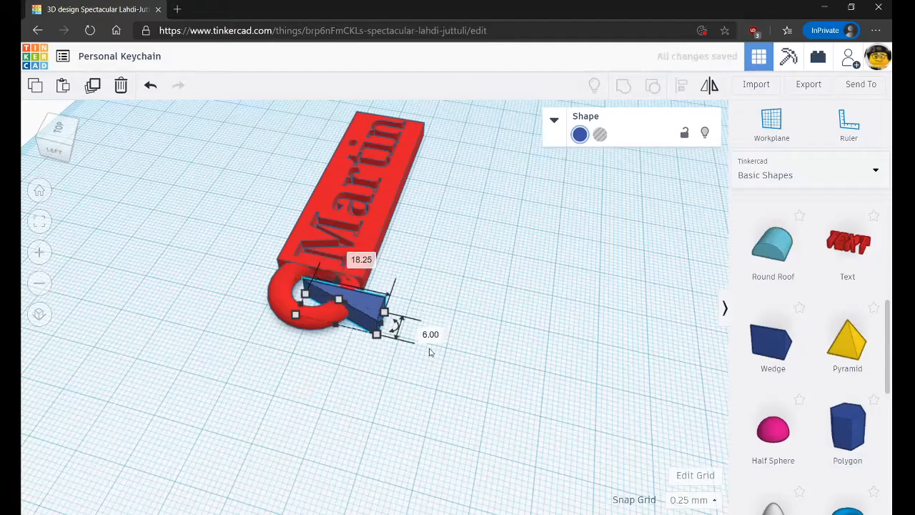
# - Flip the wedge end for end and shift it outward so its wide end sits inside the ring's opening
pyautogui.moveTo(473, 303); pyautogui.dragTo(315, 376, button='right')
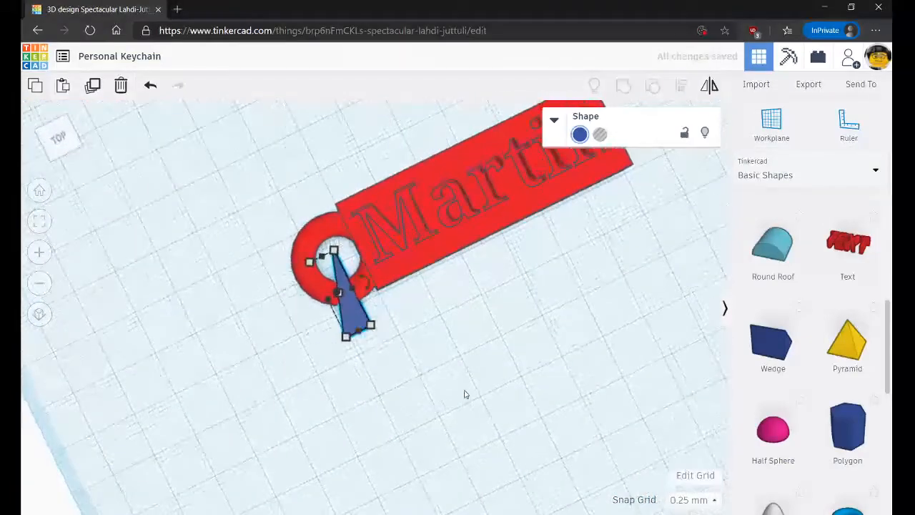
pyautogui.moveTo(465, 395); pyautogui.dragTo(529, 326, button='right')
pyautogui.moveTo(392, 323); pyautogui.dragTo(352, 353)
pyautogui.moveTo(437, 303); pyautogui.dragTo(438, 367, button='right')
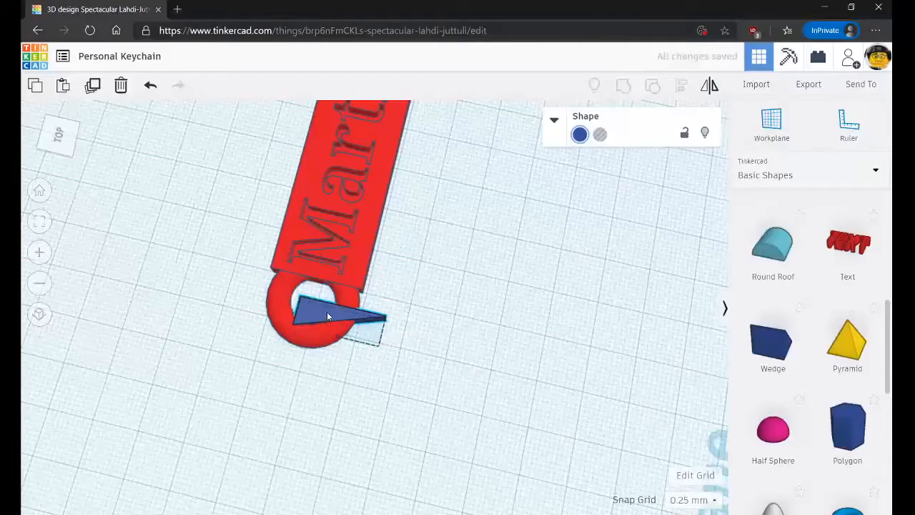
pyautogui.moveTo(327, 311); pyautogui.dragTo(349, 304)
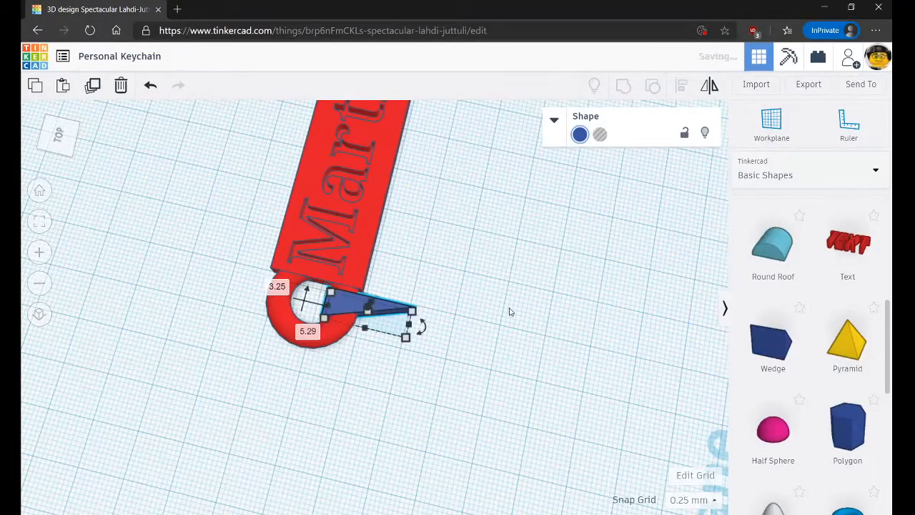
pyautogui.moveTo(511, 311); pyautogui.dragTo(269, 430, button='right')
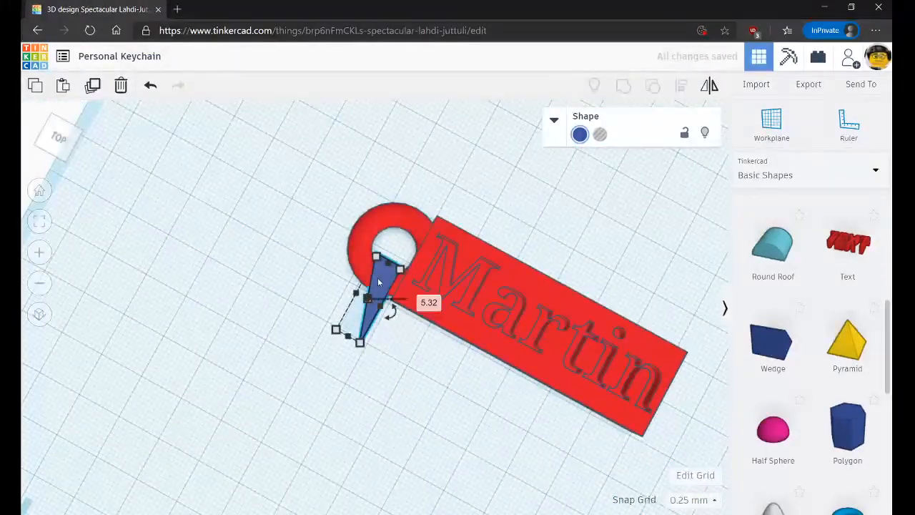
pyautogui.moveTo(378, 277); pyautogui.dragTo(452, 341, button='right')
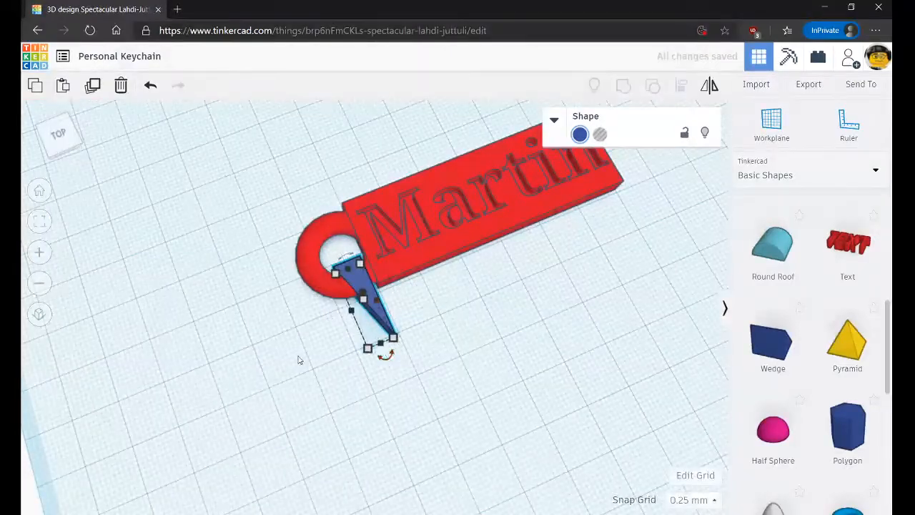
# - Rotate the wedge 180° so its narrow tip points back into the ring's opening
pyautogui.moveTo(300, 360); pyautogui.dragTo(394, 289, button='right')
pyautogui.scroll(5, 372, 270)
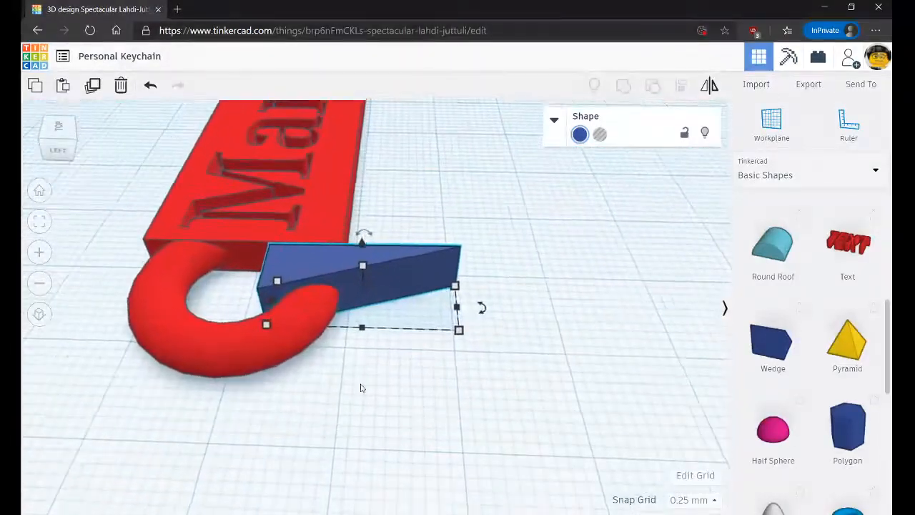
pyautogui.moveTo(362, 389); pyautogui.dragTo(378, 386, button='right')
pyautogui.moveTo(363, 259); pyautogui.dragTo(372, 428)
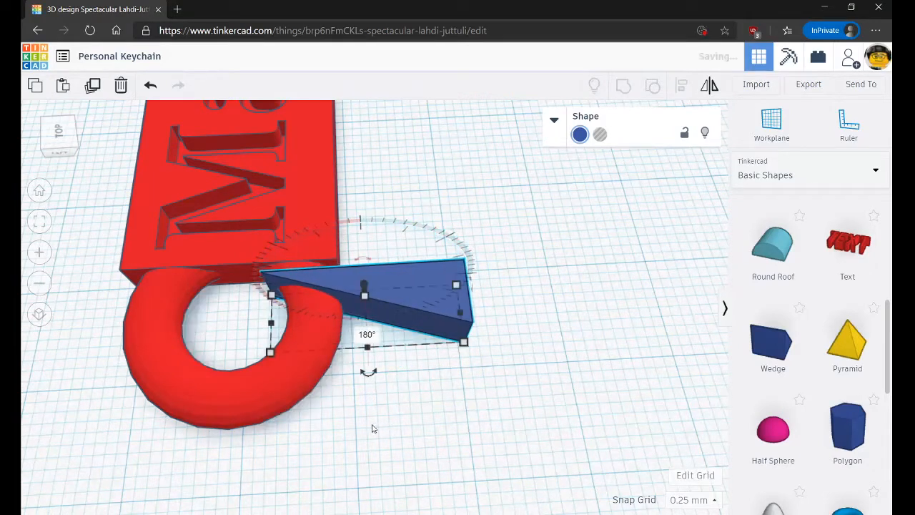
# - Shorten the wedge to 12 mm, position it across the ring beside the box and make it a hole
pyautogui.moveTo(436, 296); pyautogui.dragTo(370, 306)
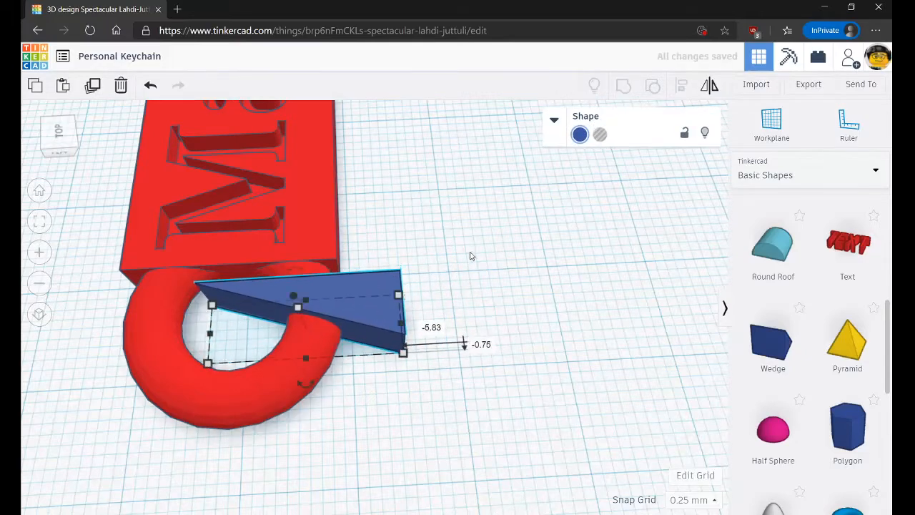
pyautogui.moveTo(470, 255); pyautogui.dragTo(291, 406, button='right')
pyautogui.moveTo(351, 315); pyautogui.dragTo(350, 296)
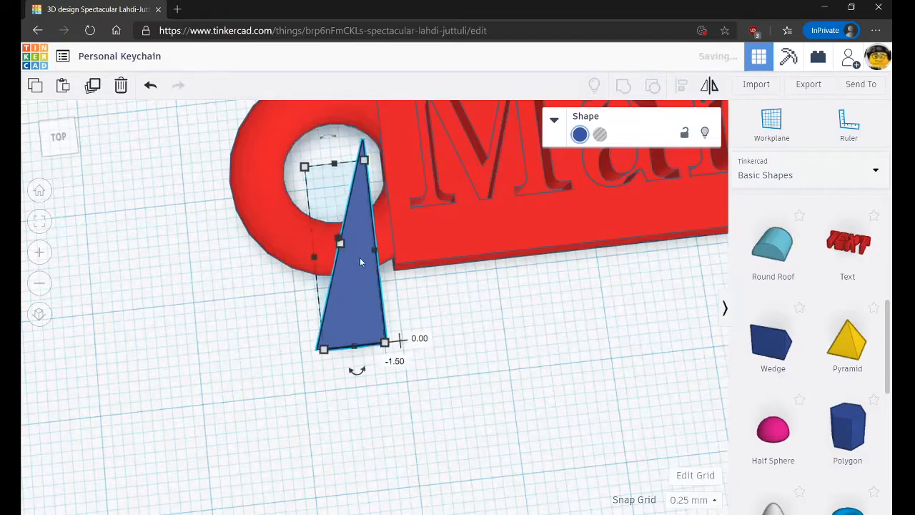
pyautogui.moveTo(359, 193); pyautogui.dragTo(372, 226)
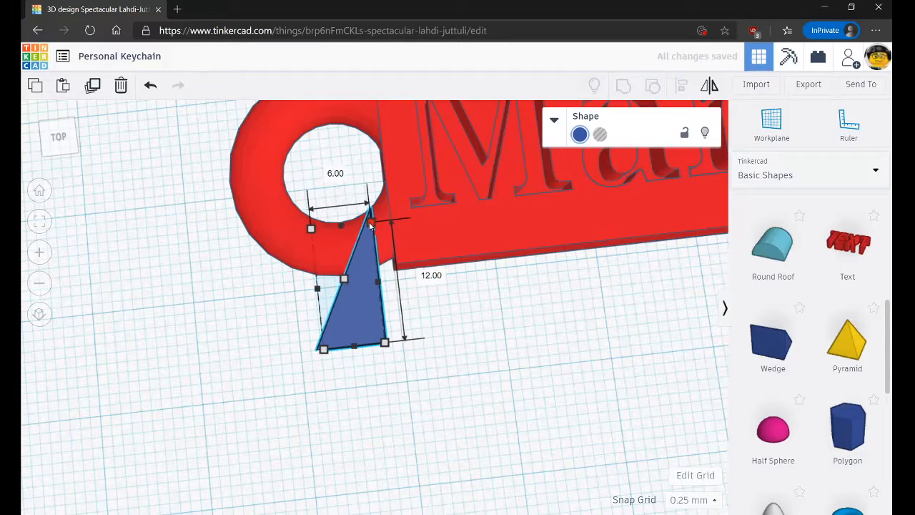
pyautogui.moveTo(363, 262); pyautogui.dragTo(359, 218)
pyautogui.click(601, 134)
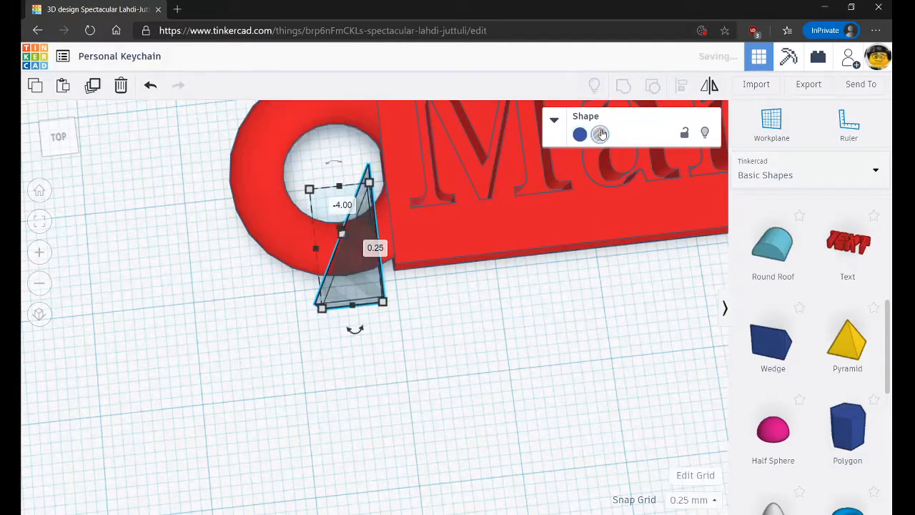
# - Group the wedge hole with the keychain to cut the ring open, inspect the cut and undo the grouping
pyautogui.click(424, 253)
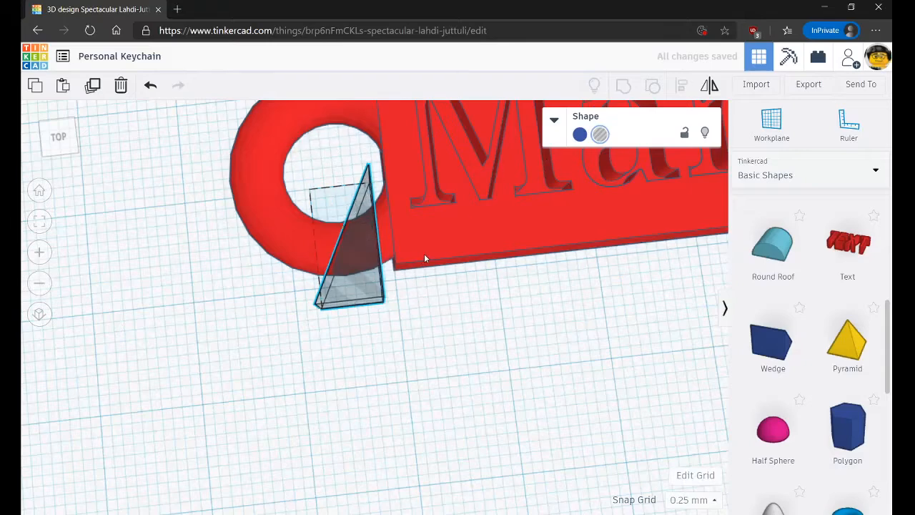
pyautogui.keyDown('shift'); pyautogui.click(345, 304); pyautogui.keyUp('shift')
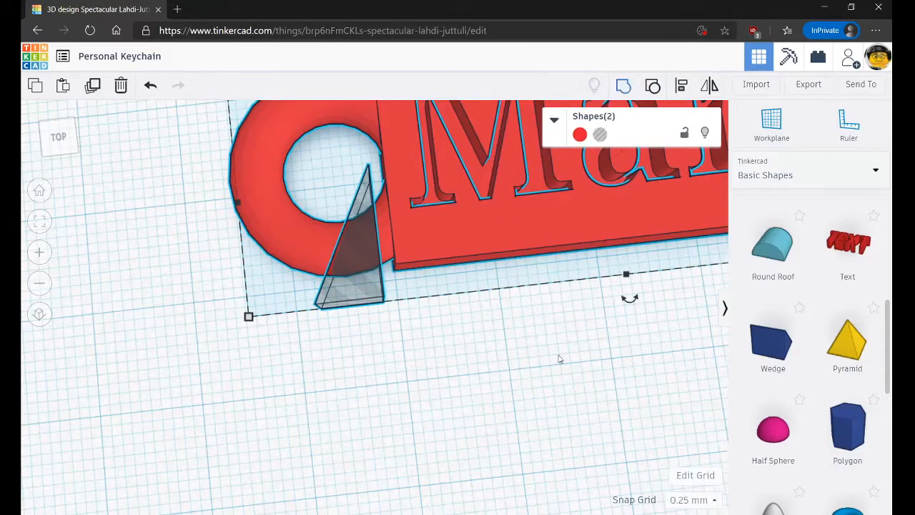
pyautogui.hotkey('ctrl', 'g')
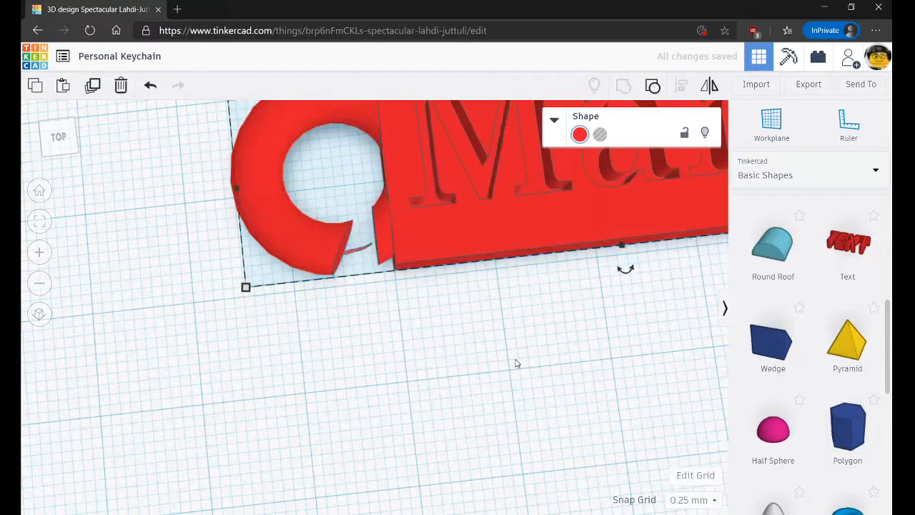
pyautogui.moveTo(434, 365); pyautogui.dragTo(324, 233, button='right')
pyautogui.scroll(-5, 346, 313)
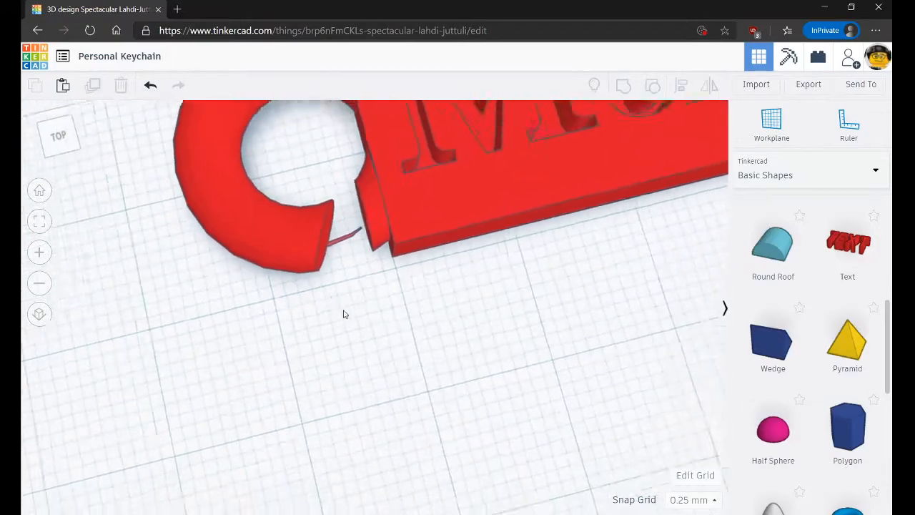
pyautogui.hotkey('ctrl', 'z')
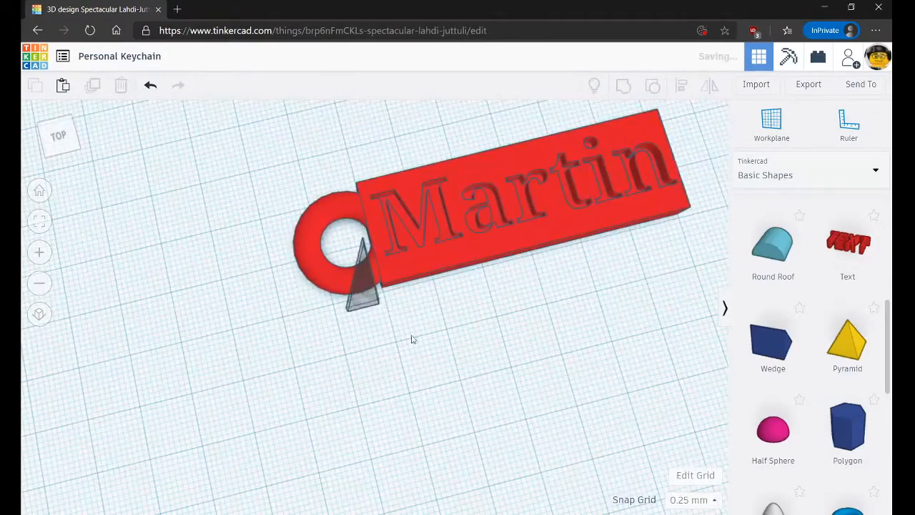
# - Lower the wedge hole to 0.5 mm below the workplane so it reaches through the underside of the ring
pyautogui.moveTo(413, 339); pyautogui.dragTo(418, 219, button='right')
pyautogui.scroll(10, 303, 282)
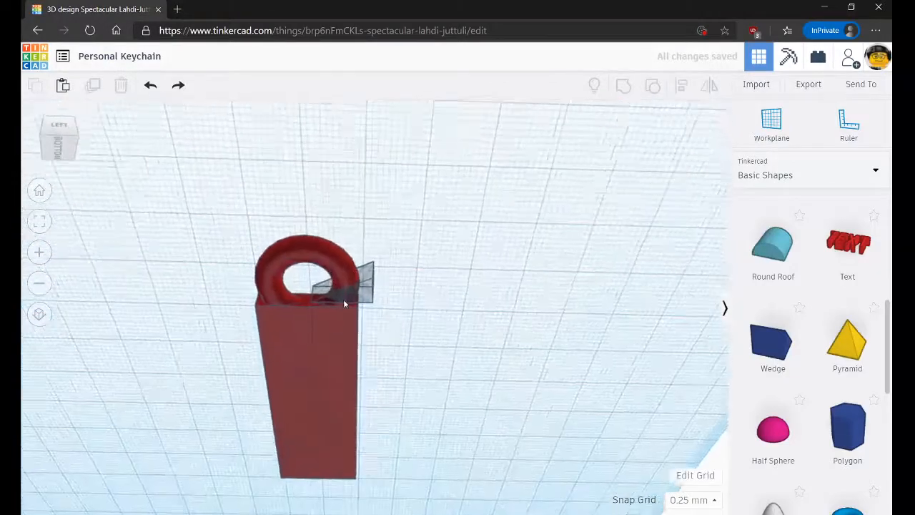
pyautogui.moveTo(393, 286); pyautogui.dragTo(495, 297, button='middle')
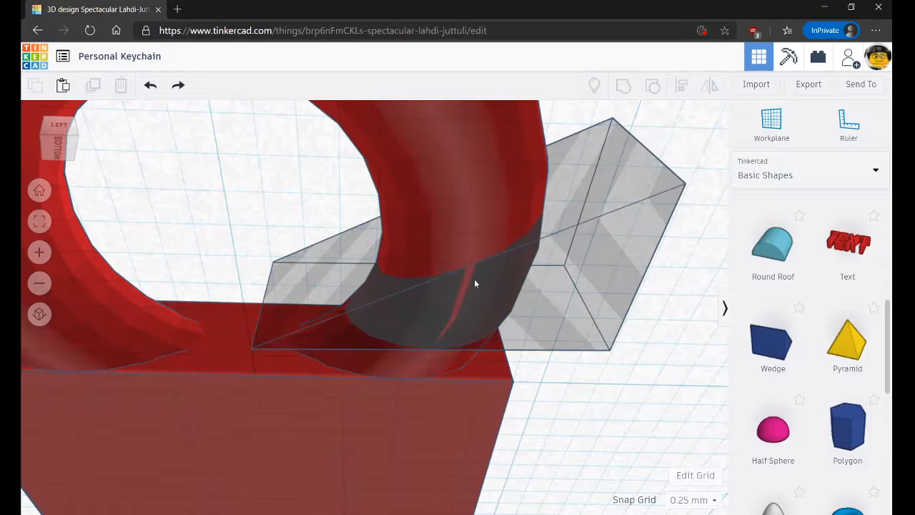
pyautogui.click(596, 251)
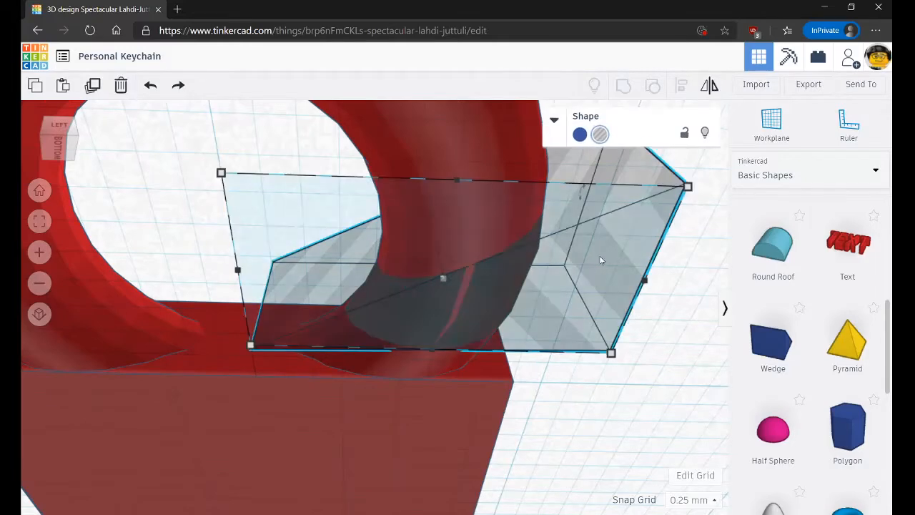
pyautogui.scroll(-3, 585, 324)
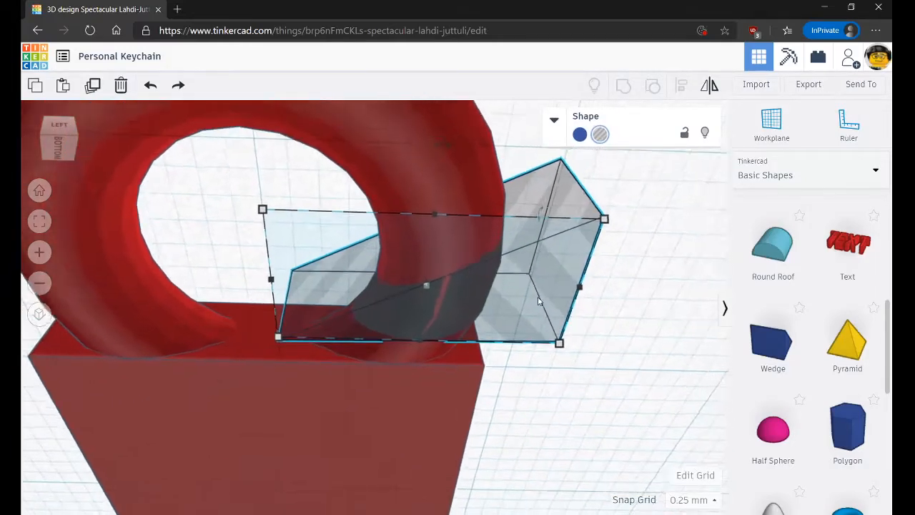
pyautogui.moveTo(576, 293); pyautogui.dragTo(408, 162, button='right')
pyautogui.moveTo(410, 120); pyautogui.dragTo(410, 129)
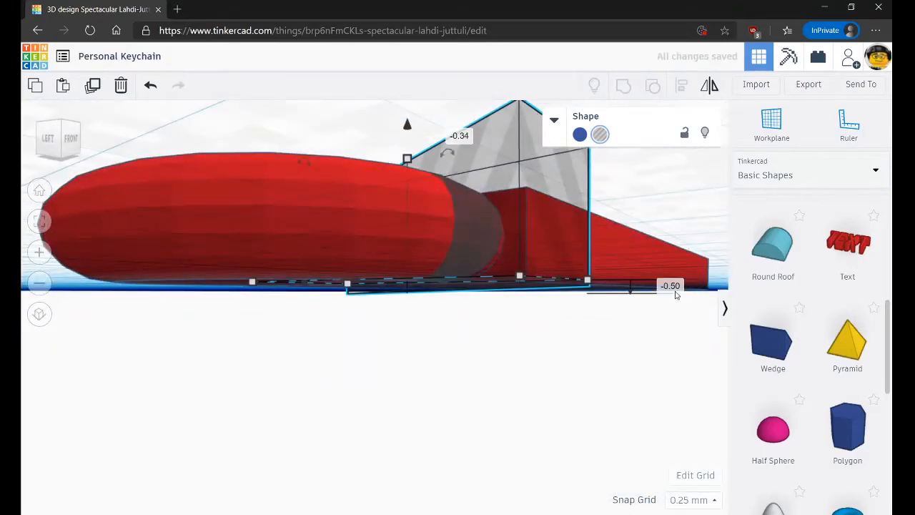
pyautogui.moveTo(479, 399); pyautogui.dragTo(471, 370)
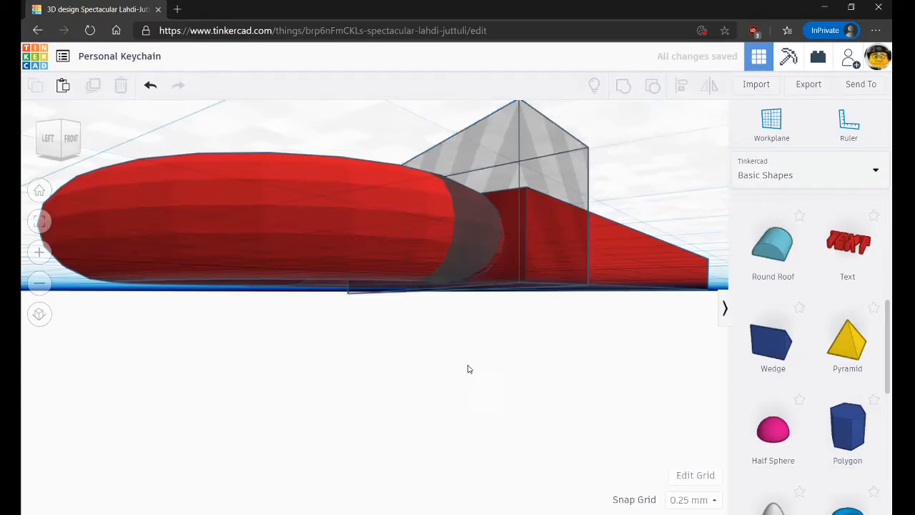
# - Group the wedge hole with the keychain to cut the ring open and inspect the gap
pyautogui.moveTo(470, 369); pyautogui.dragTo(411, 331, button='right')
pyautogui.scroll(-3, 418, 327)
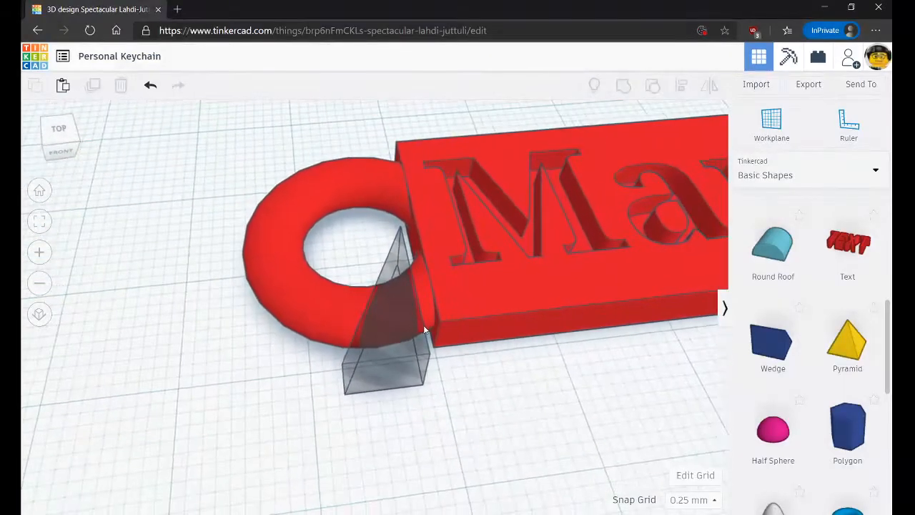
pyautogui.hotkey('ctrl', 'a')
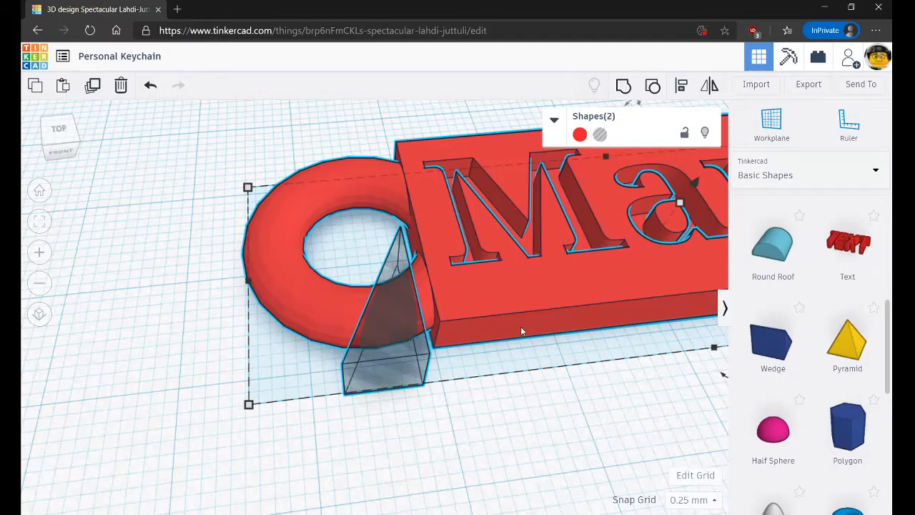
pyautogui.scroll(-2, 540, 340)
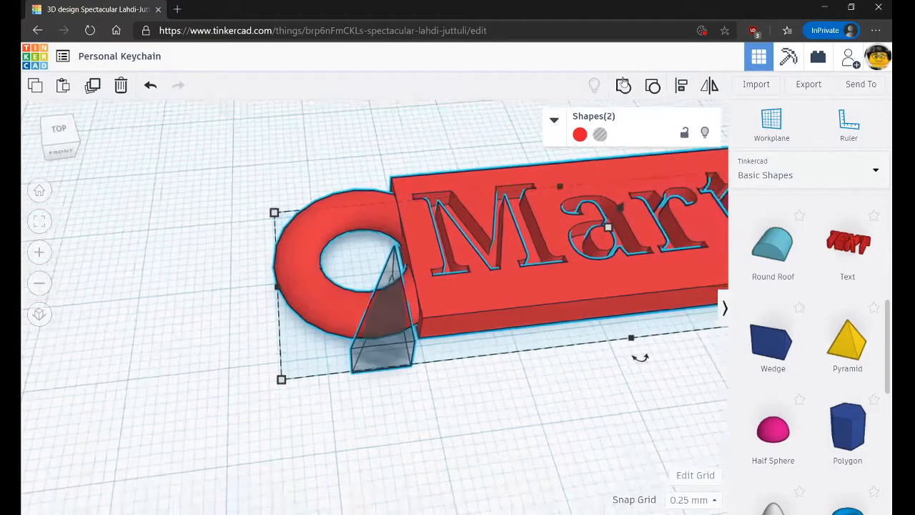
pyautogui.click(624, 87)
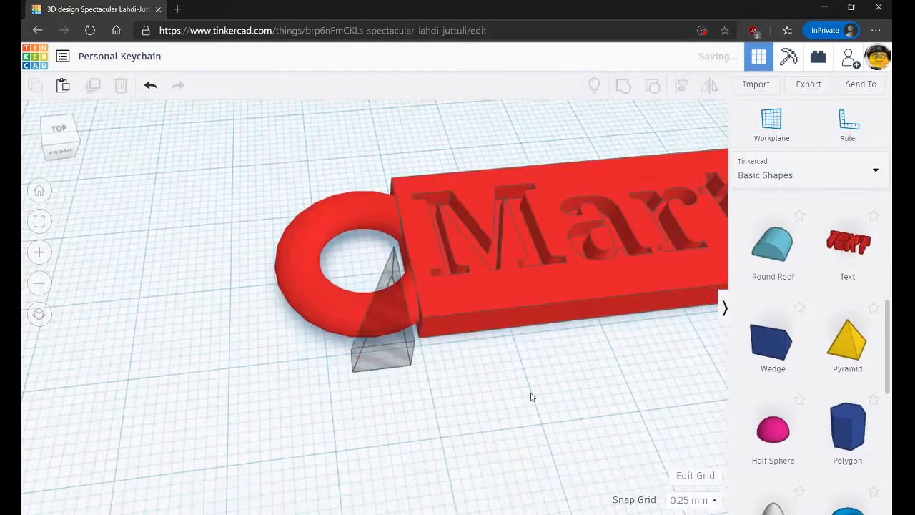
pyautogui.click(475, 424)
pyautogui.moveTo(509, 398); pyautogui.dragTo(361, 362, button='right')
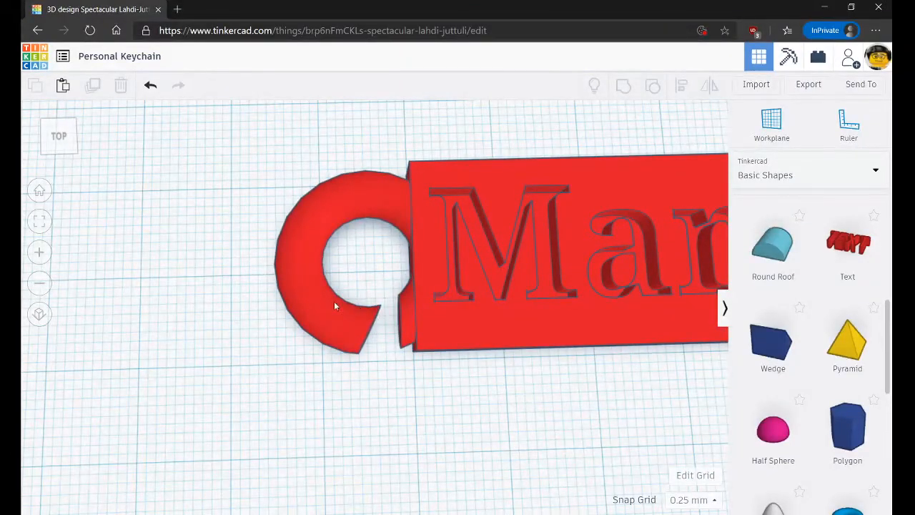
pyautogui.scroll(-3, 473, 365)
pyautogui.moveTo(502, 386); pyautogui.dragTo(443, 370, button='right')
pyautogui.scroll(2, 429, 337)
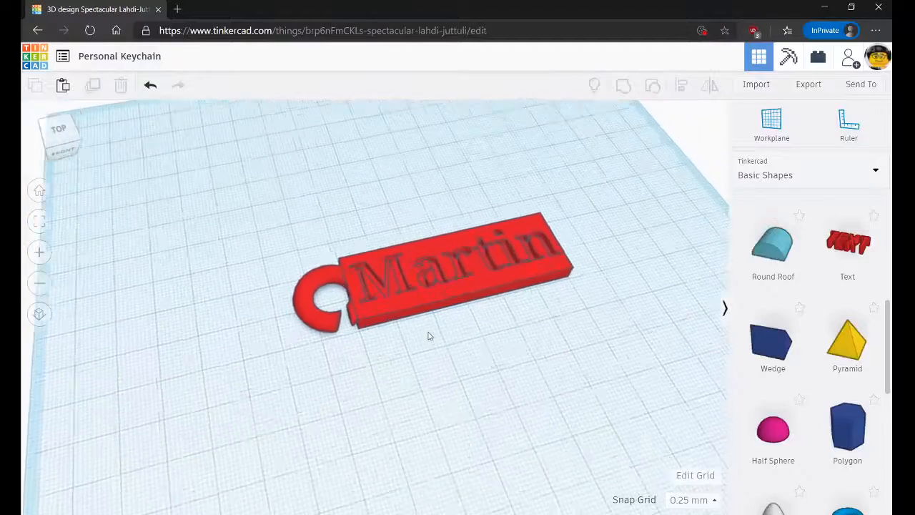
pyautogui.scroll(1, 428, 336)
pyautogui.scroll(-3, 476, 366)
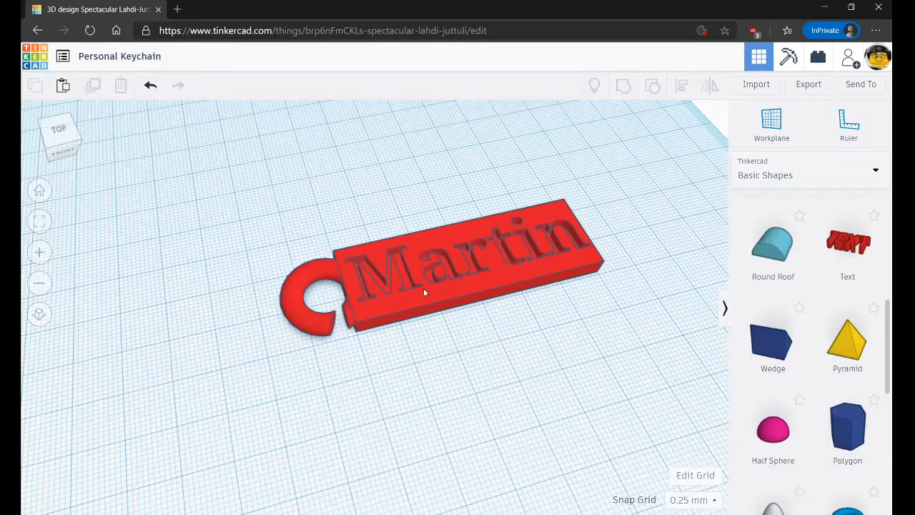
# - Ungroup the keychain down to its separate parts and copy the hole shape of the engraved name
pyautogui.click(406, 279)
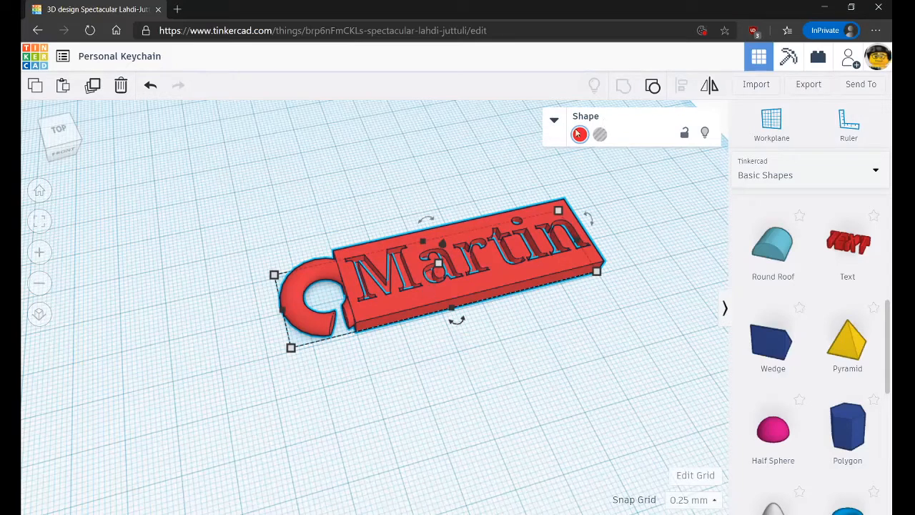
pyautogui.click(653, 87)
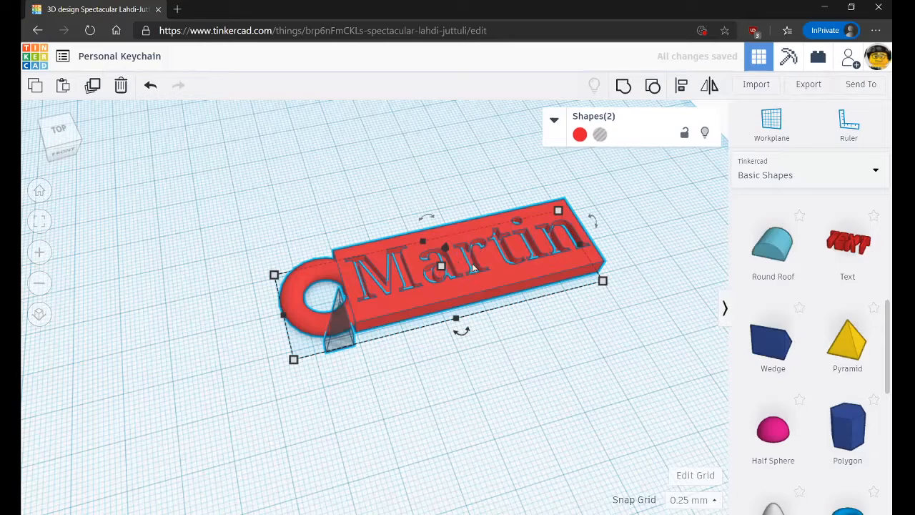
pyautogui.click(506, 367)
pyautogui.click(465, 261)
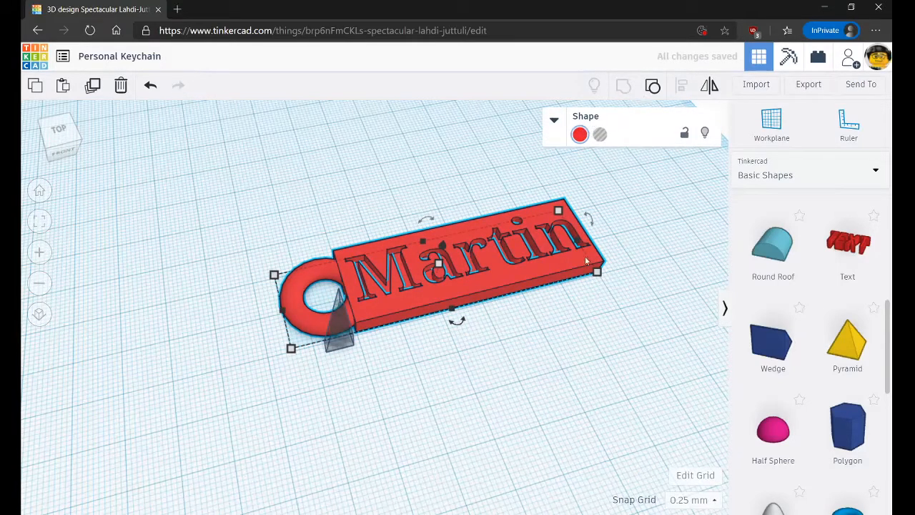
pyautogui.hotkey('ctrl', 'shift', 'g')
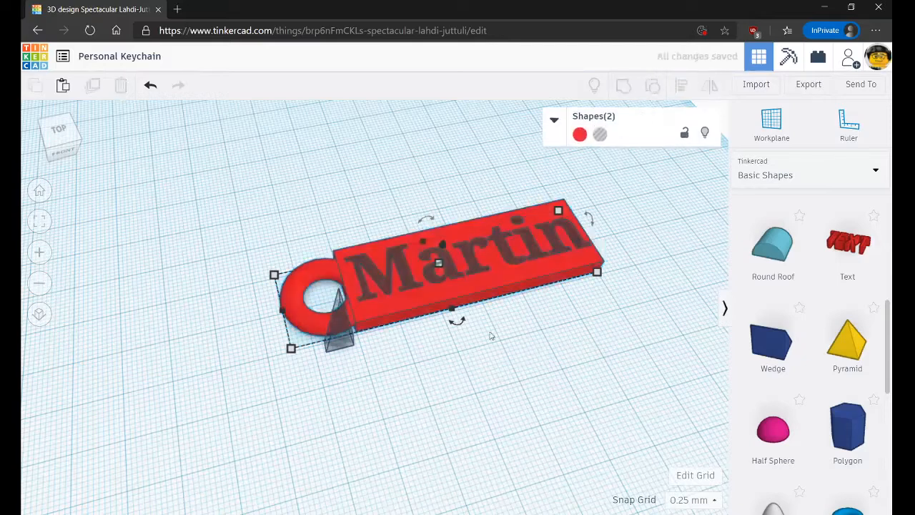
pyautogui.click(489, 334)
pyautogui.click(446, 262)
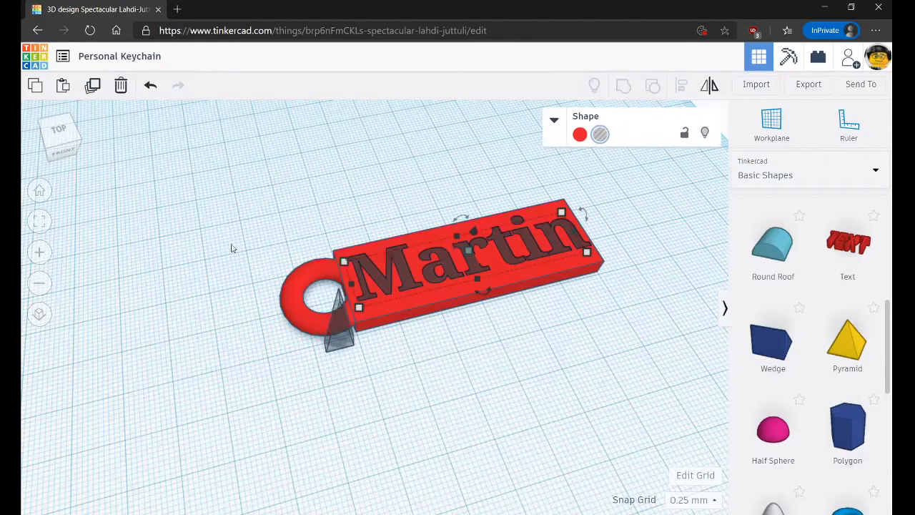
# - Regroup the keychain body, the name hole and the wedge hole into one shape
pyautogui.hotkey('ctrl', 'a')
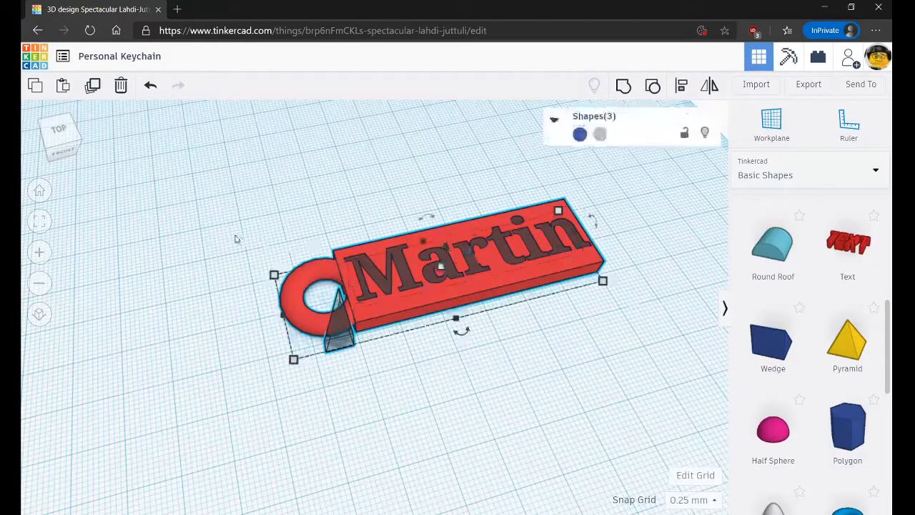
pyautogui.click(623, 88)
pyautogui.hotkey('ctrl', 'g')
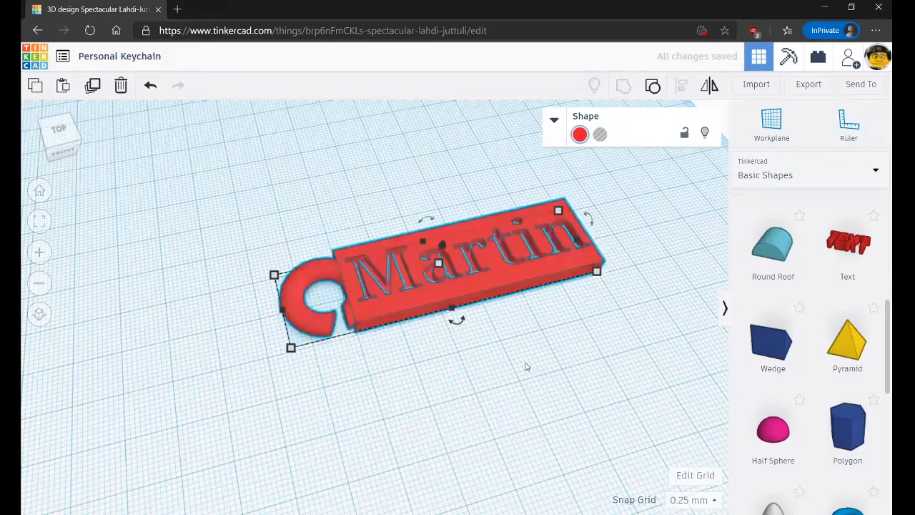
# - Rotate the keychain 180° about its long axis so its plain back faces up
pyautogui.click(529, 368)
pyautogui.click(464, 290)
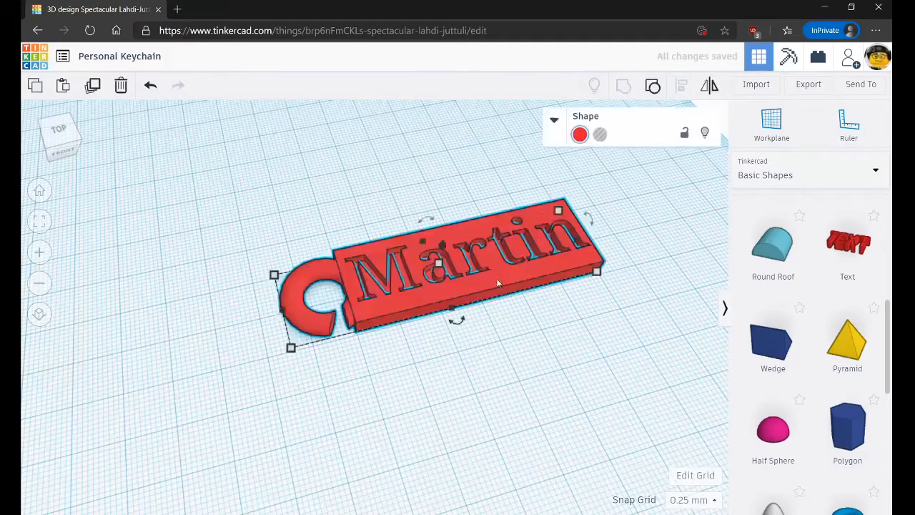
pyautogui.click(535, 333)
pyautogui.click(472, 282)
pyautogui.moveTo(590, 214); pyautogui.dragTo(444, 248)
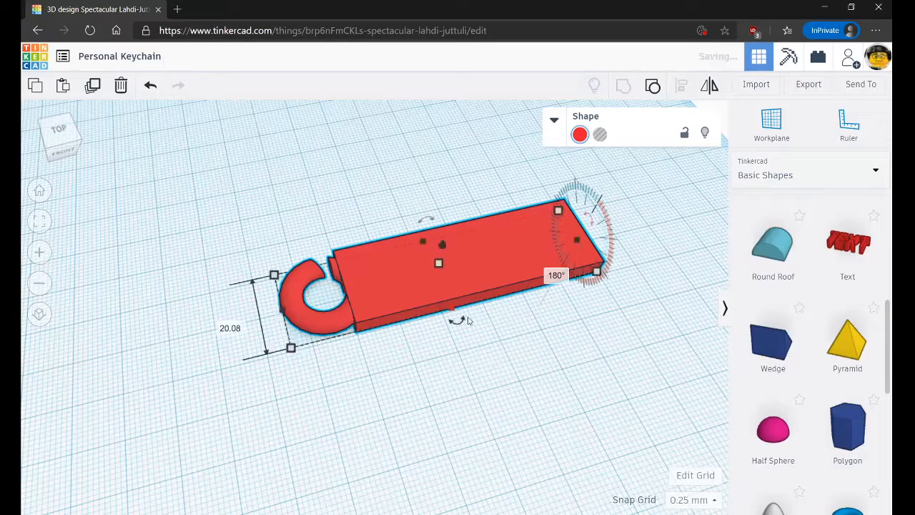
# - Paste the copied name hole and raise it 2 mm above the workplane
pyautogui.hotkey('ctrl', 'v')
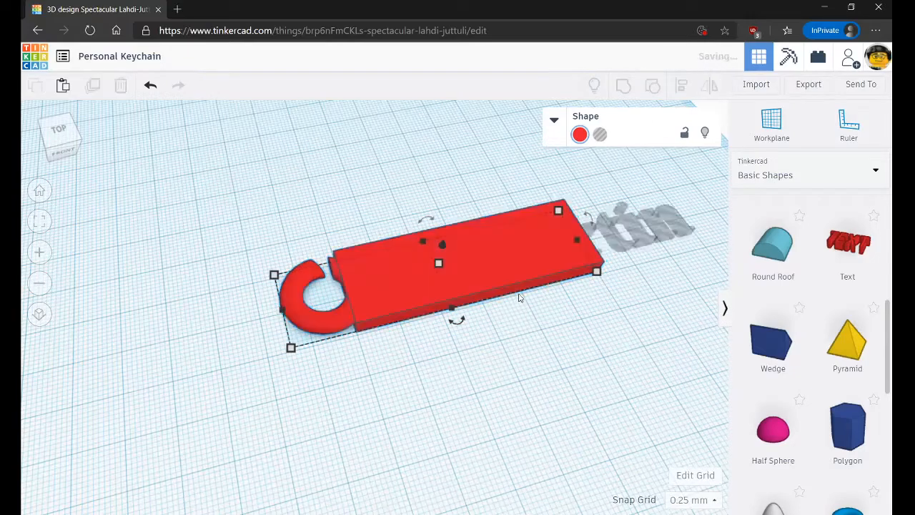
pyautogui.moveTo(628, 238); pyautogui.dragTo(505, 365, button='right')
pyautogui.scroll(4, 505, 366)
pyautogui.moveTo(404, 318); pyautogui.dragTo(528, 336, button='right')
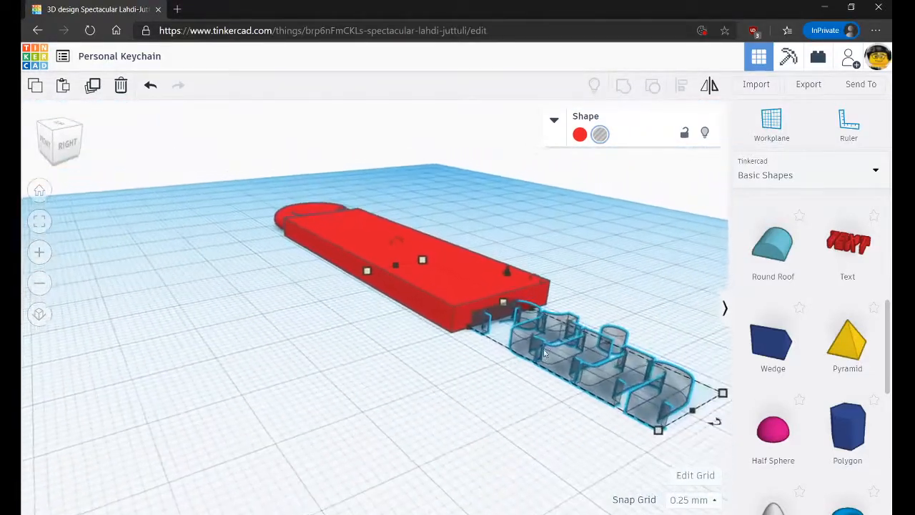
pyautogui.moveTo(505, 273)
pyautogui.mouseDown()
pyautogui.moveTo(506, 252)
pyautogui.moveTo(504, 261)
pyautogui.mouseUp()
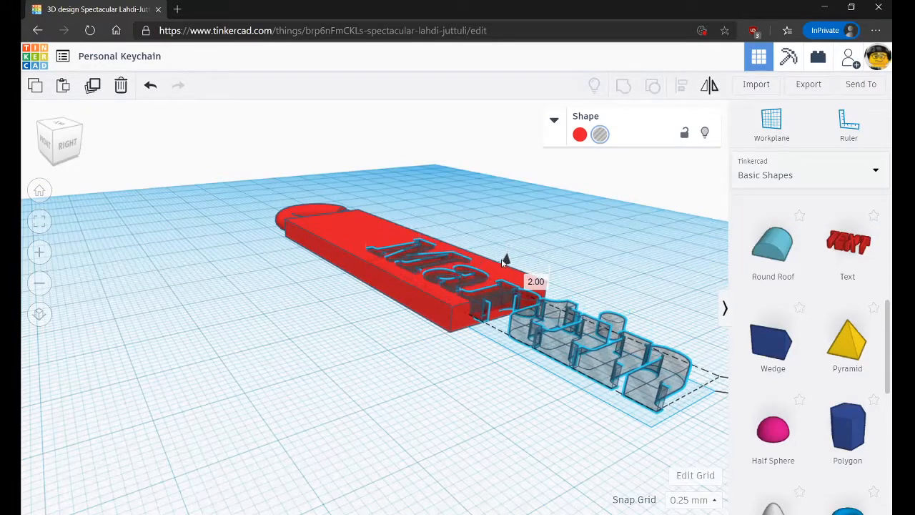
# - Move the pasted name hole about 29.4 mm back along the keychain so it lies within the box's plain face
pyautogui.scroll(-2, 419, 396)
pyautogui.moveTo(472, 322); pyautogui.dragTo(558, 371, button='right')
pyautogui.moveTo(557, 370); pyautogui.dragTo(432, 302)
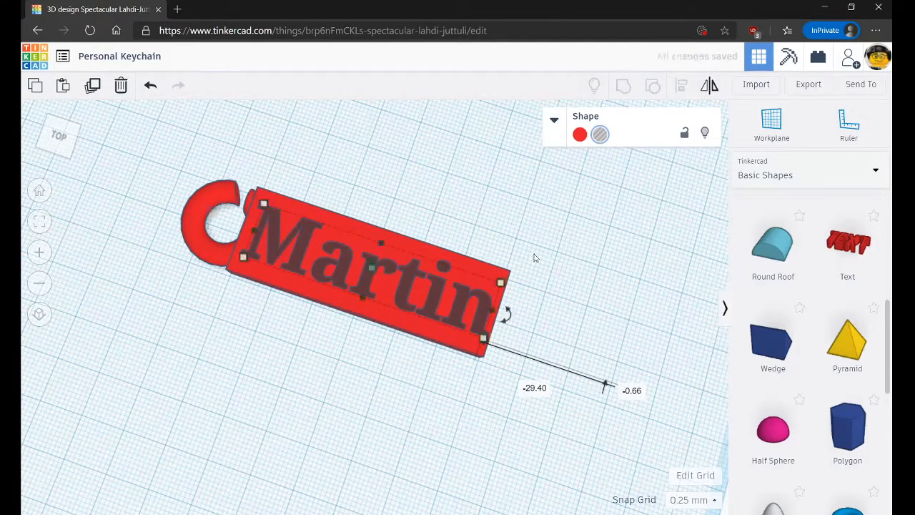
# - Examine from the side how deep the name hole sits in the box and undo the last change
pyautogui.moveTo(563, 266); pyautogui.dragTo(377, 304, button='right')
pyautogui.scroll(5, 387, 301)
pyautogui.scroll(-2, 422, 294)
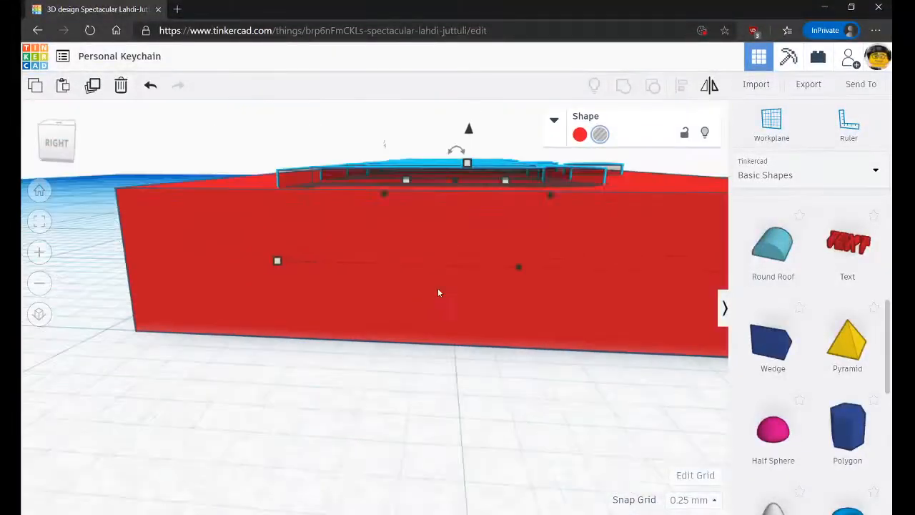
pyautogui.moveTo(460, 285); pyautogui.dragTo(412, 190, button='right')
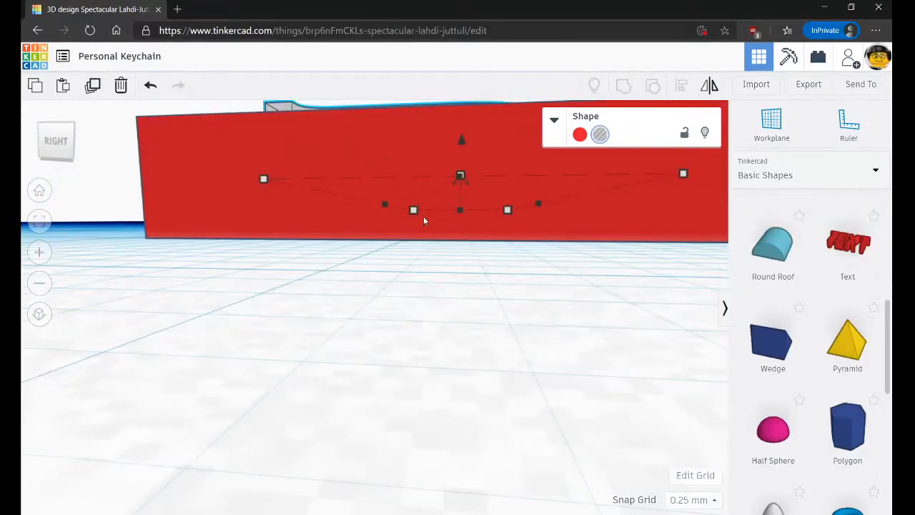
pyautogui.moveTo(445, 269); pyautogui.dragTo(454, 219, button='right')
pyautogui.moveTo(571, 190); pyautogui.dragTo(433, 166, button='right')
pyautogui.hotkey('ctrl', 'z')
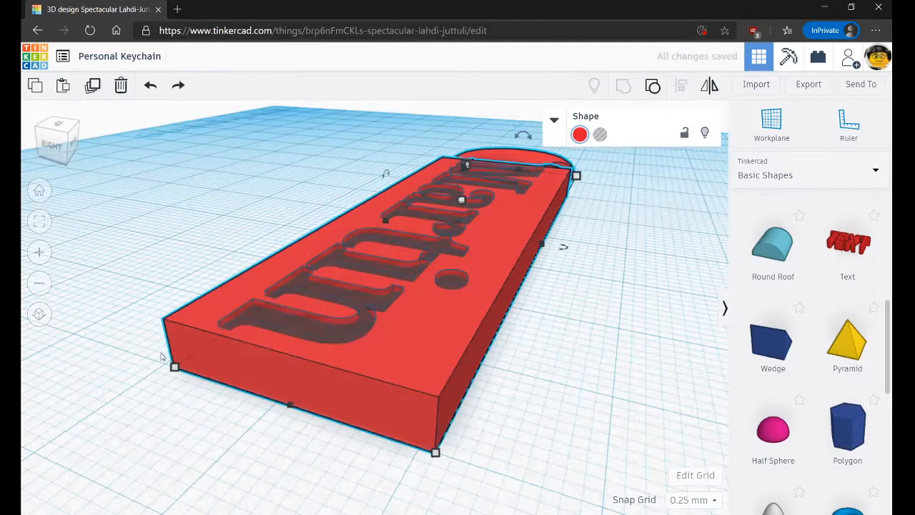
pyautogui.moveTo(184, 405); pyautogui.dragTo(392, 383, button='right')
pyautogui.scroll(-1, 346, 246)
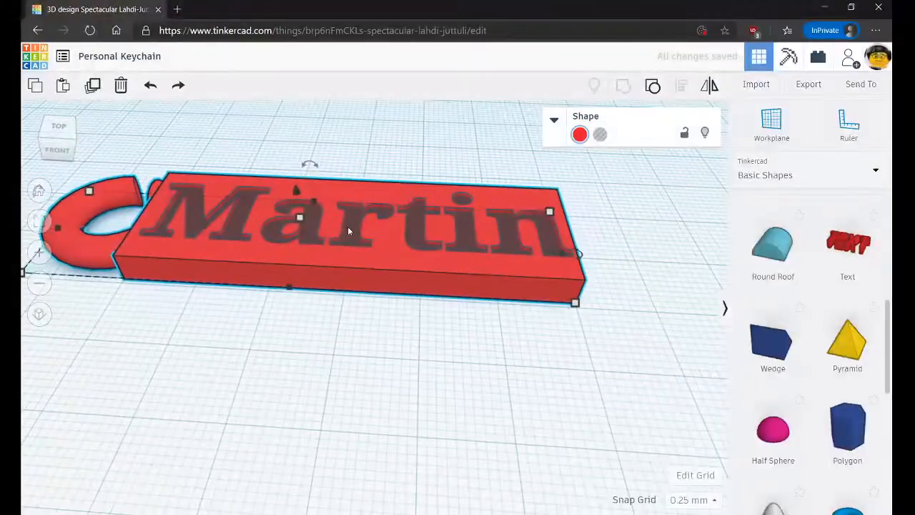
# - Raise the name hole by 0.5 mm to 2.5 mm above the workplane and check its depth in the box
pyautogui.click(347, 231)
pyautogui.scroll(2, 387, 314)
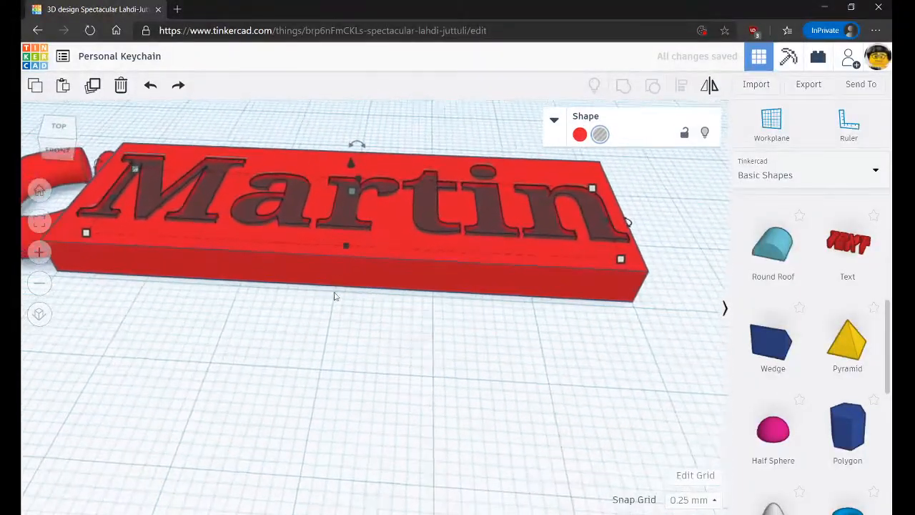
pyautogui.moveTo(349, 315); pyautogui.dragTo(352, 282, button='right')
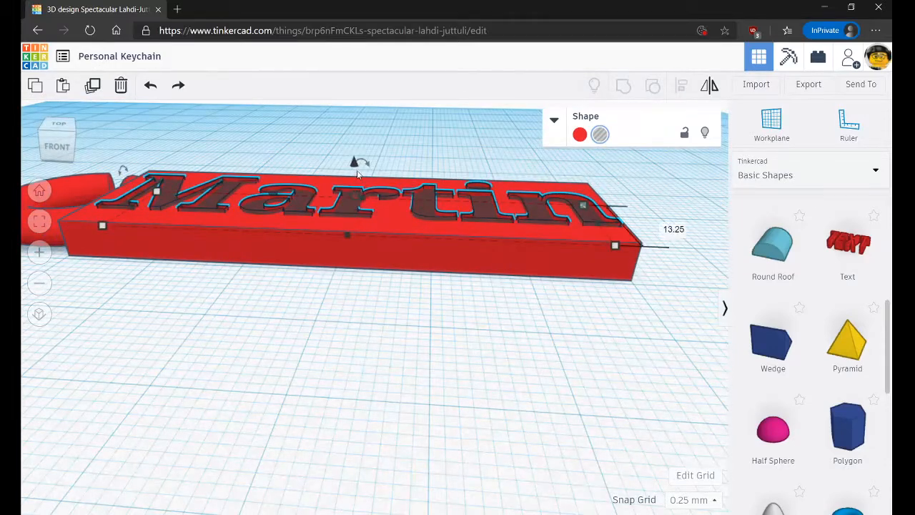
pyautogui.moveTo(357, 174); pyautogui.dragTo(353, 157)
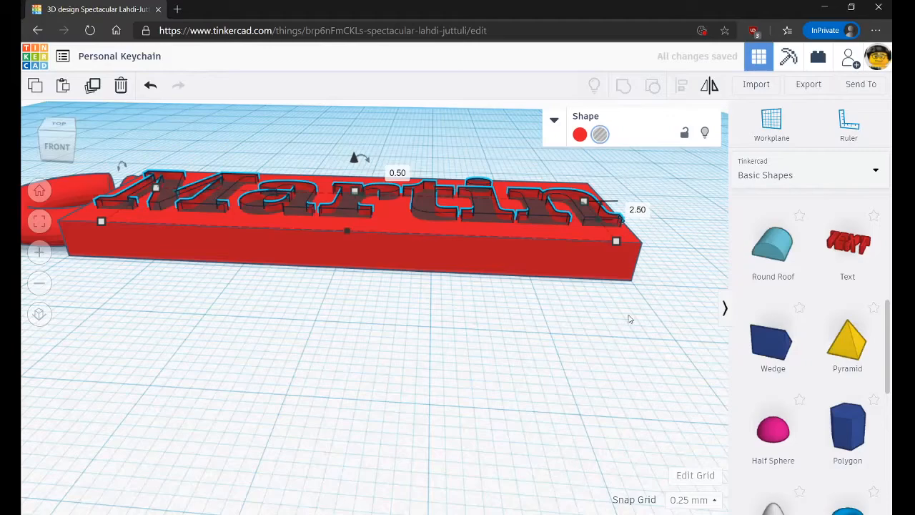
pyautogui.moveTo(629, 319); pyautogui.dragTo(596, 297, button='right')
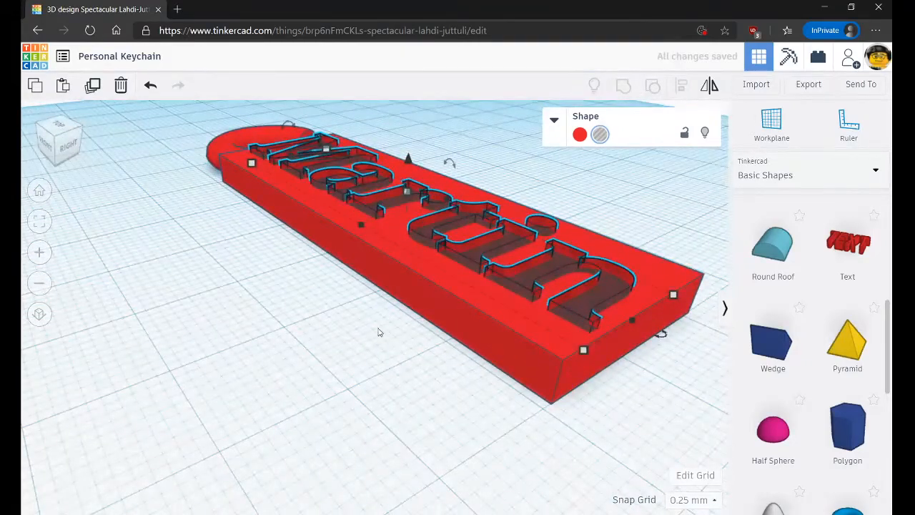
pyautogui.moveTo(380, 332); pyautogui.dragTo(394, 249, button='right')
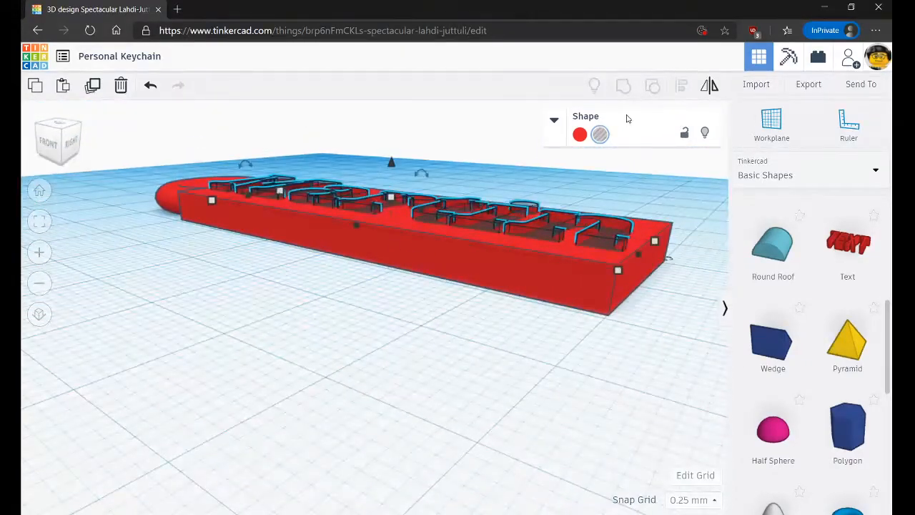
# - Group the name hole with the keychain body to engrave the name into the box's plain face
pyautogui.keyDown('shift'); pyautogui.click(486, 266); pyautogui.keyUp('shift')
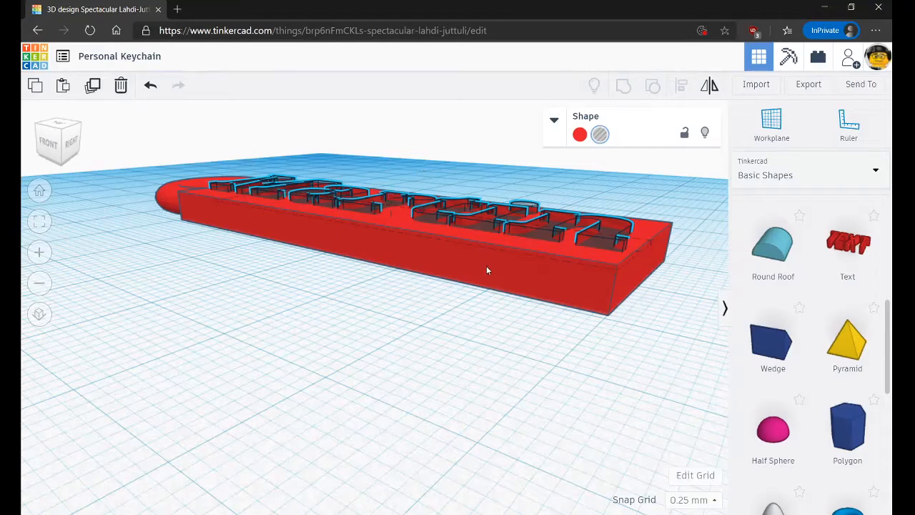
pyautogui.click(619, 89)
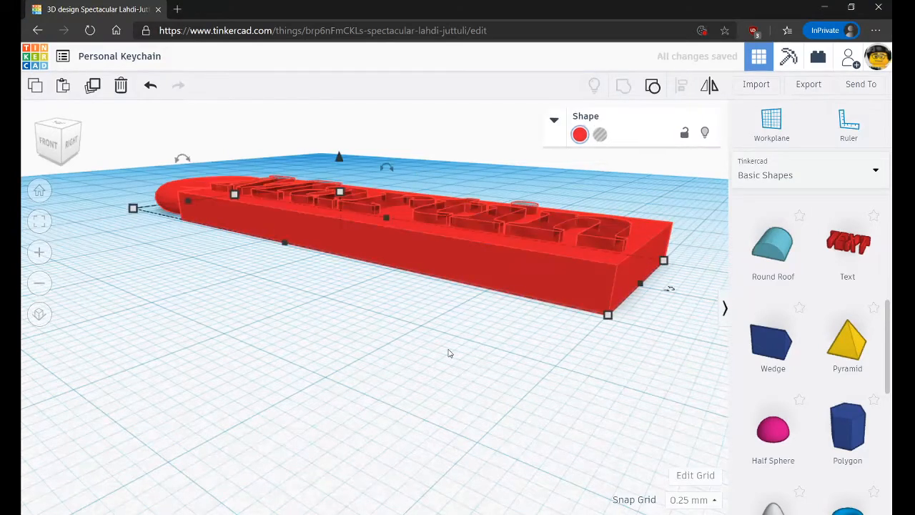
pyautogui.moveTo(350, 330); pyautogui.dragTo(350, 395, button='right')
pyautogui.scroll(-5, 379, 350)
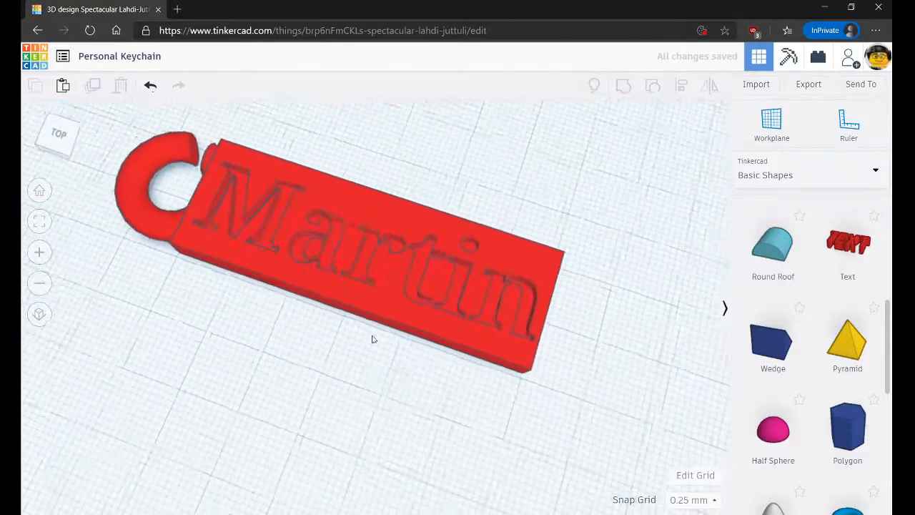
# - Rotate the grouped keychain about 179° around its long axis and examine the engraving on its other face up close
pyautogui.click(379, 311)
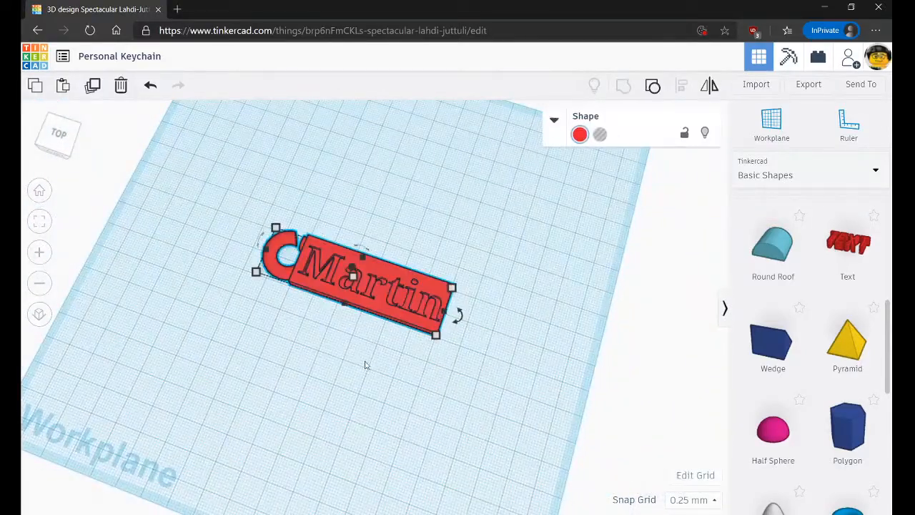
pyautogui.moveTo(365, 365); pyautogui.dragTo(364, 327, button='right')
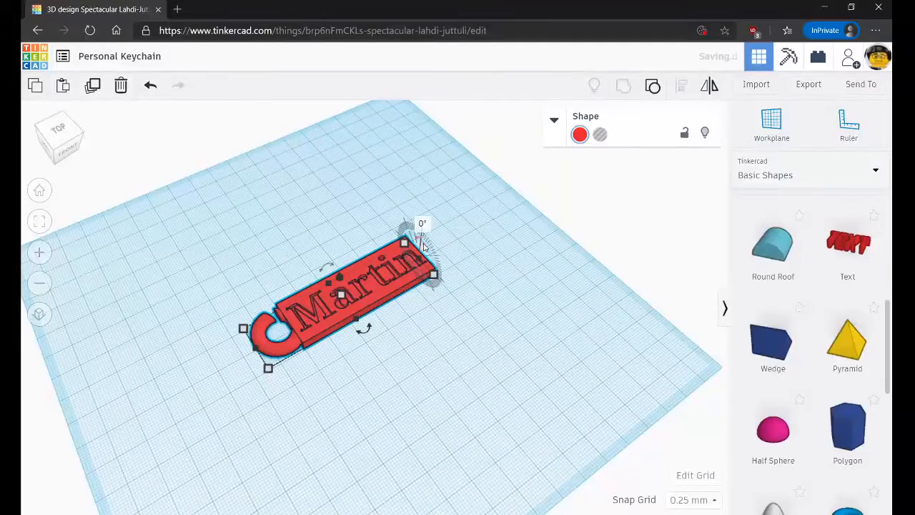
pyautogui.moveTo(423, 247); pyautogui.dragTo(276, 293)
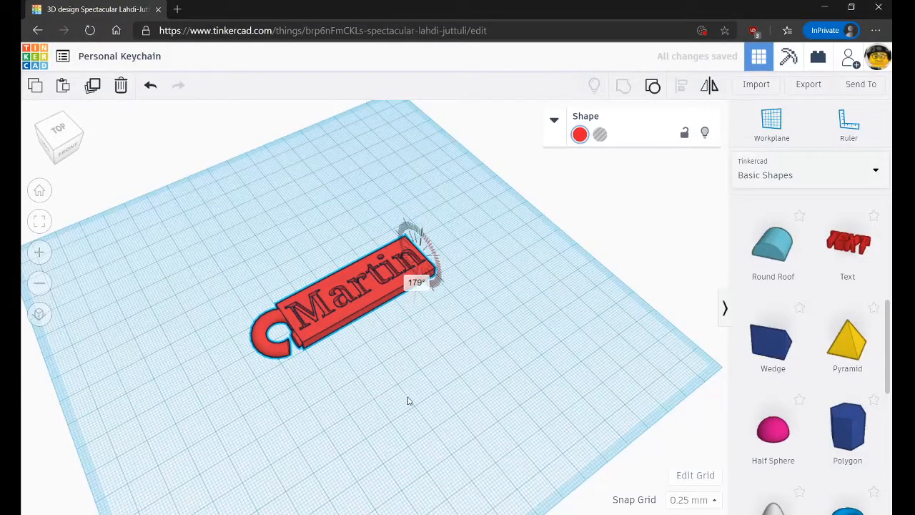
pyautogui.click(380, 353)
pyautogui.moveTo(381, 353); pyautogui.dragTo(322, 239, button='right')
pyautogui.scroll(3, 312, 325)
pyautogui.moveTo(367, 343); pyautogui.dragTo(468, 374, button='middle')
pyautogui.scroll(3, 470, 374)
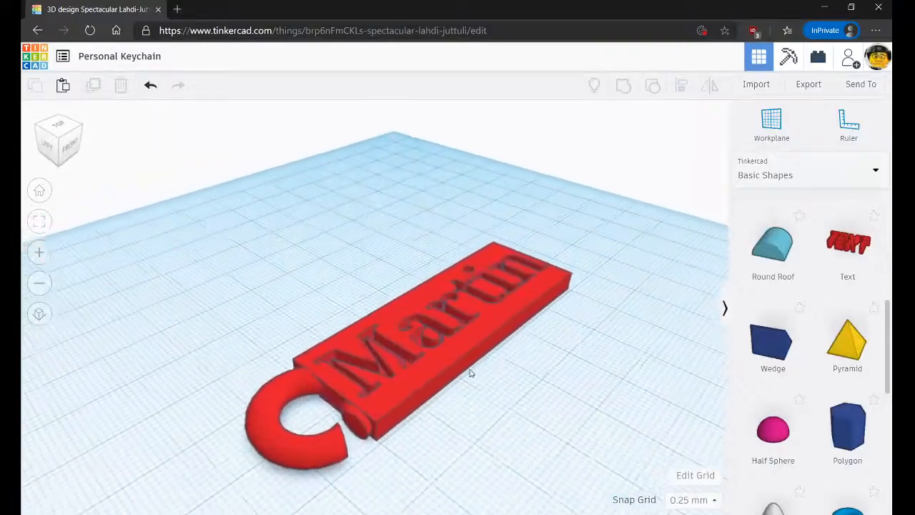